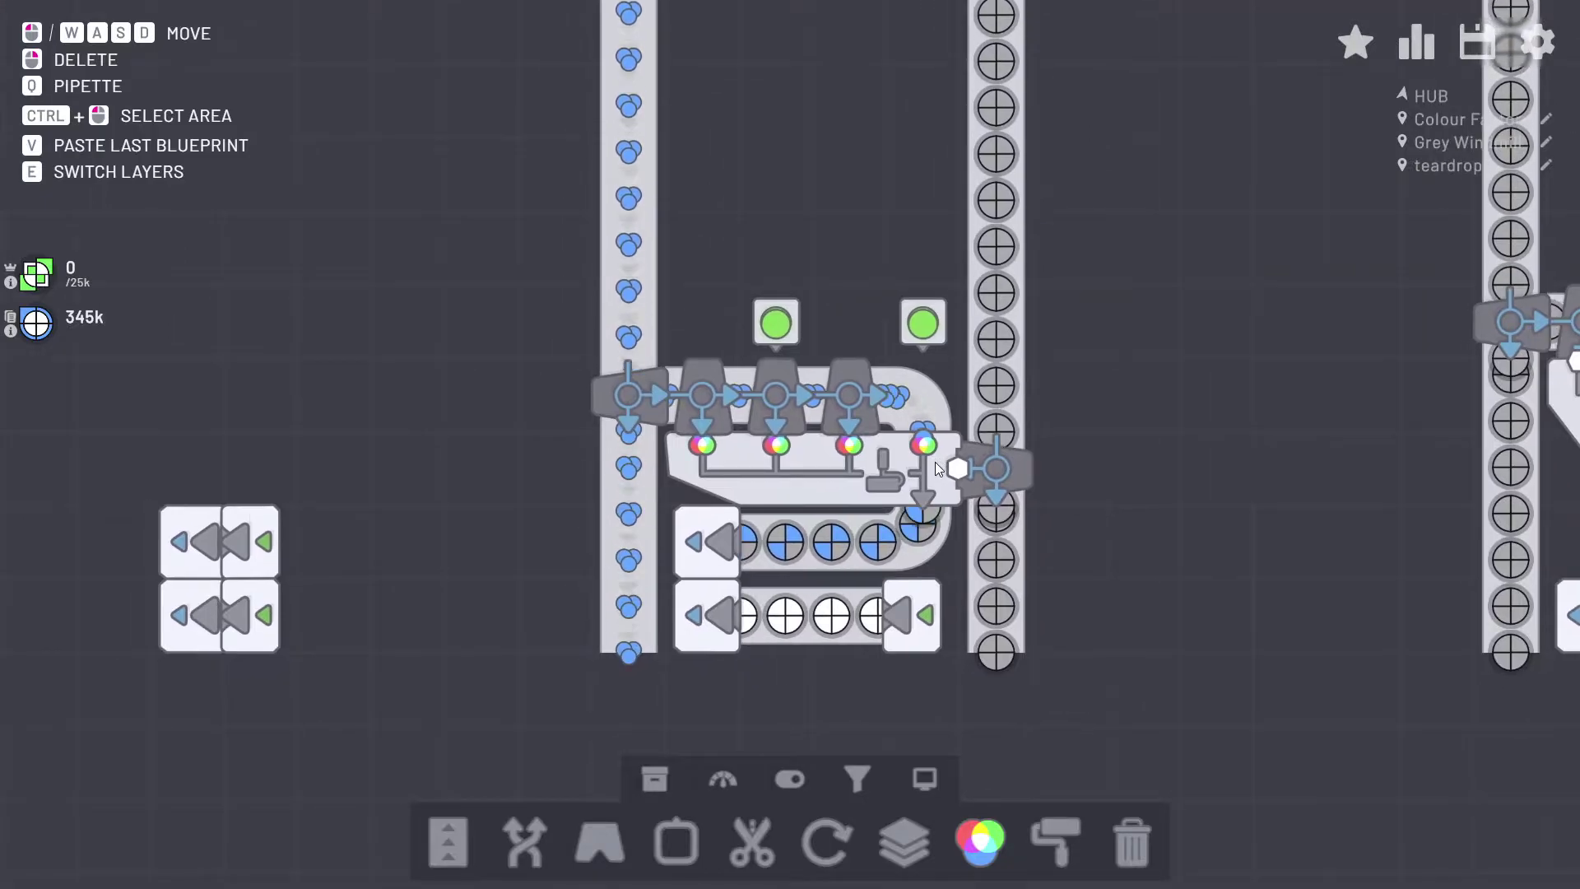
# - Examine the painting, stacking and colour-mixing modules of the factory row together with their shape and colour supply belts
pyautogui.press('a')
pyautogui.press('a')
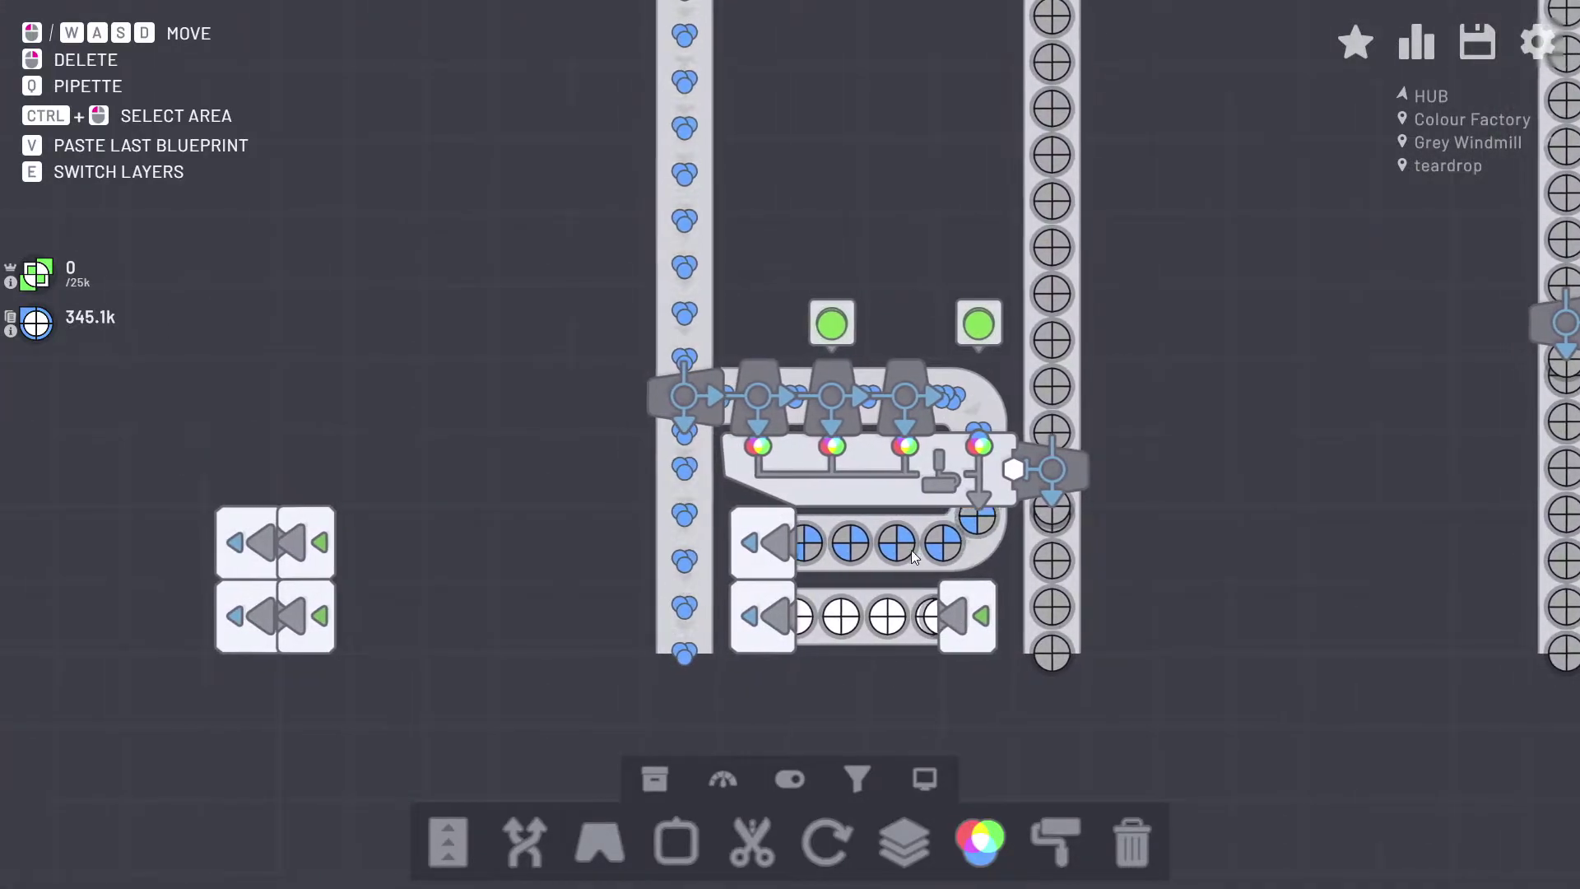
pyautogui.press('d')
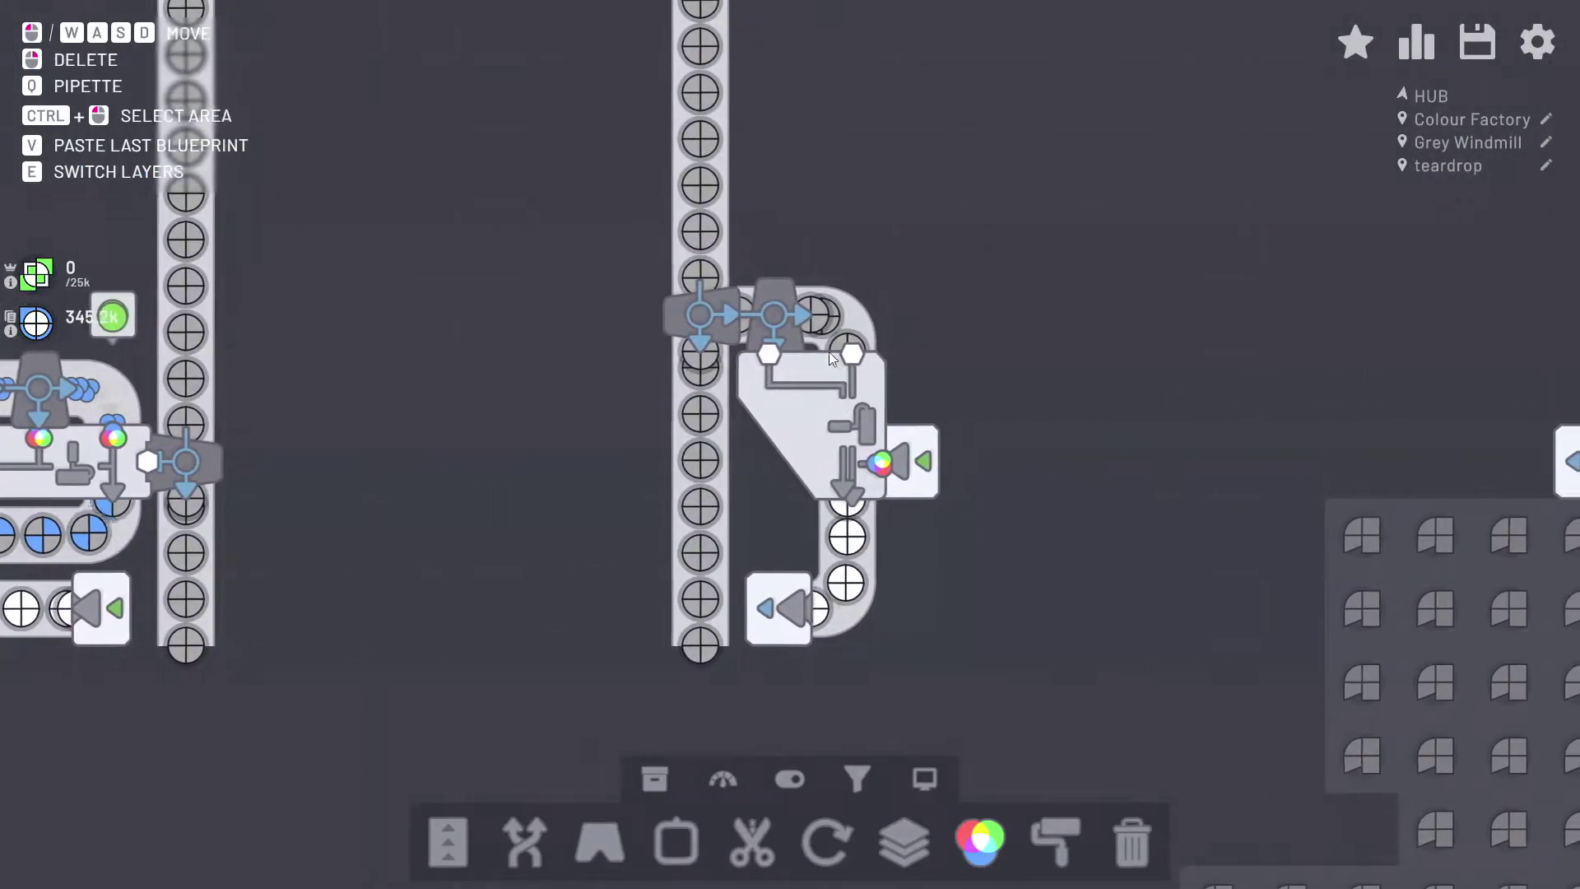
pyautogui.press('d')
pyautogui.moveTo(1321, 313); pyautogui.dragTo(169, 308)
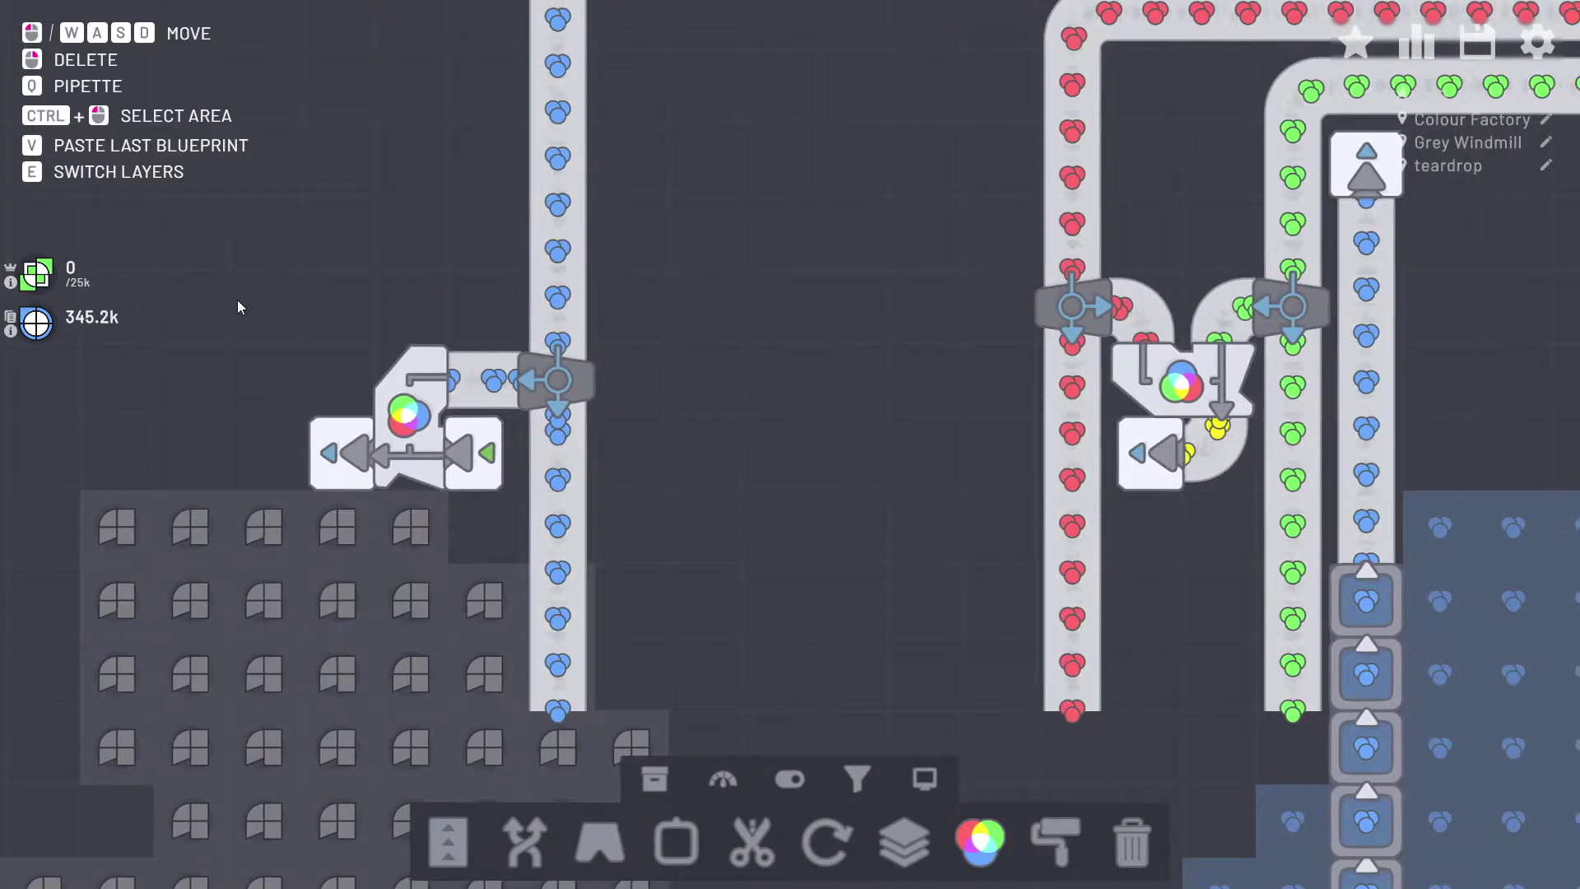
pyautogui.scroll(-1, 279, 300)
pyautogui.scroll(-1, 303, 298)
pyautogui.scroll(-1, 303, 299)
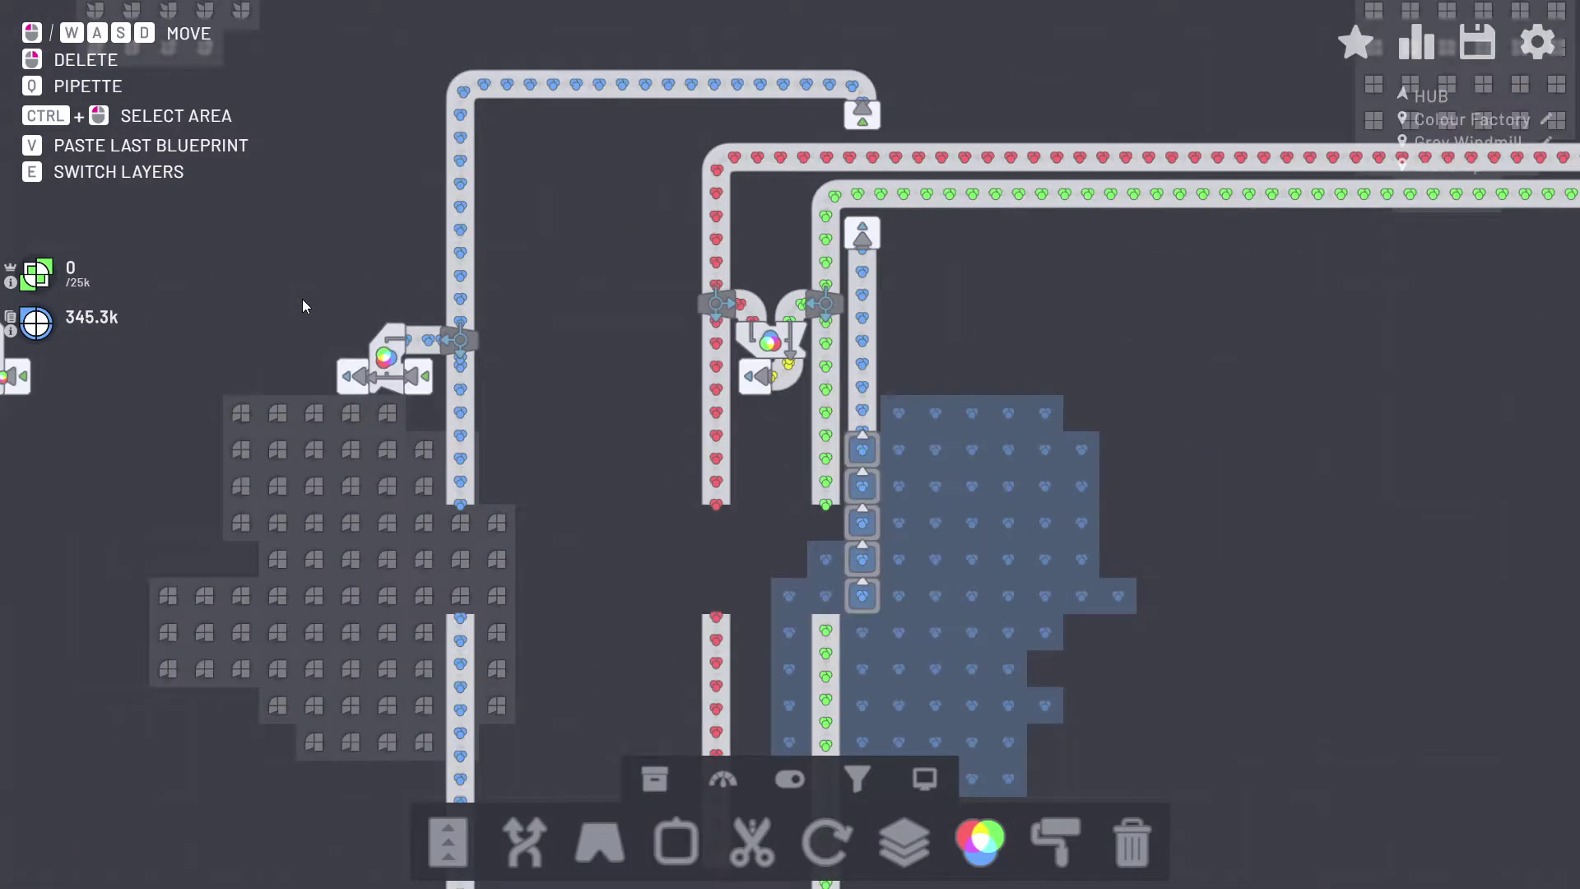
pyautogui.moveTo(303, 298); pyautogui.dragTo(561, 298)
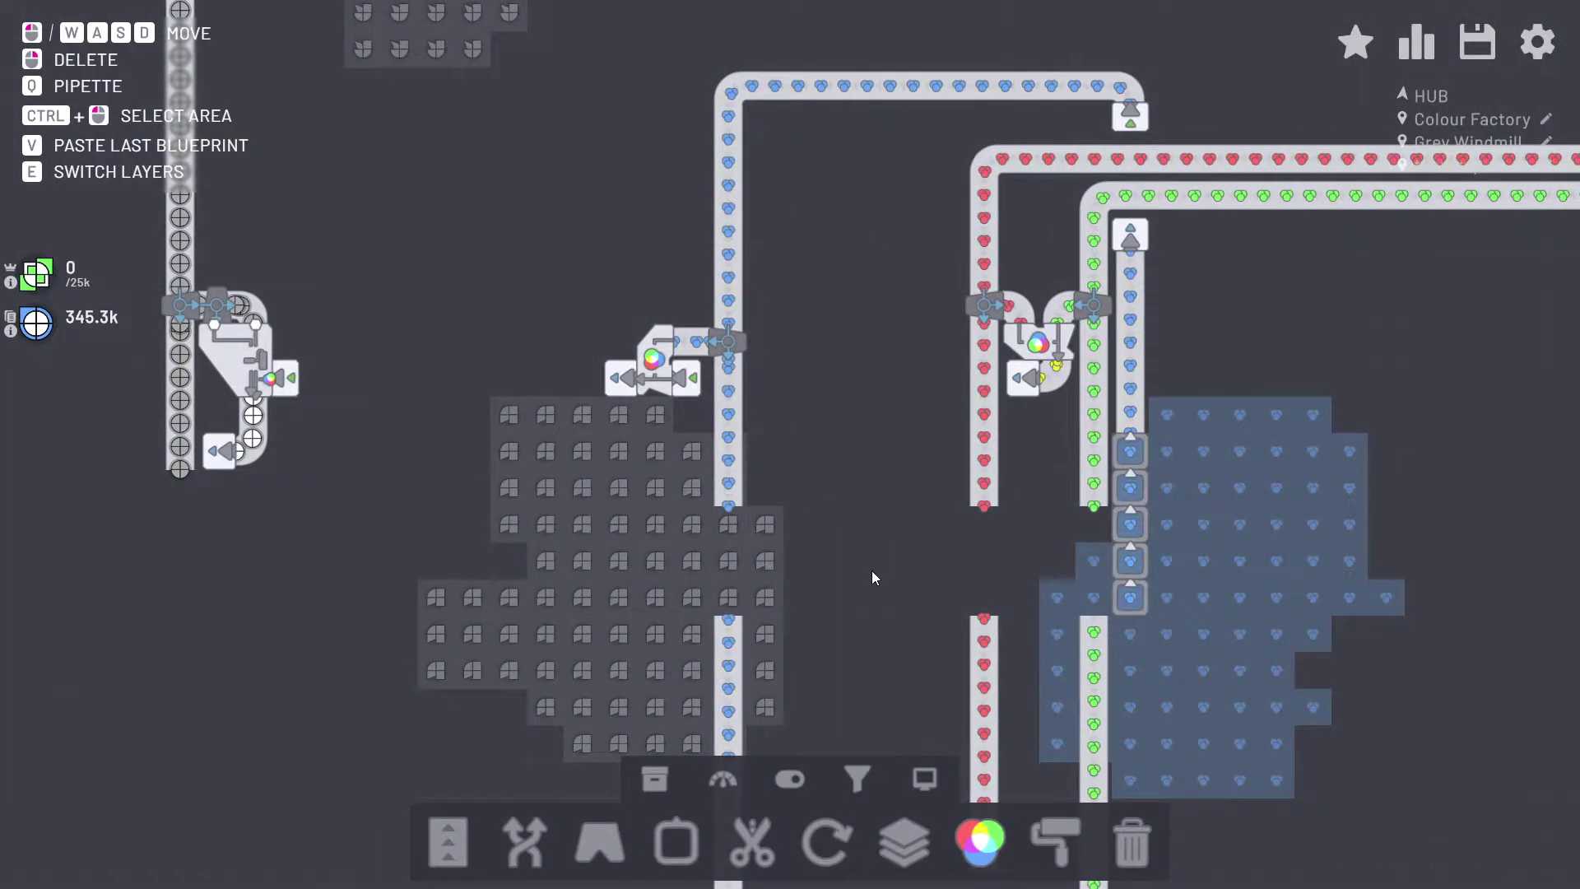
# - Copy the complete row of factory modules on the map and paste it twice directly below the original
pyautogui.scroll(-2, 872, 566)
pyautogui.keyDown('ctrl'); pyautogui.moveTo(146, 380); pyautogui.dragTo(124, 363); pyautogui.keyUp('ctrl')
pyautogui.press('c')
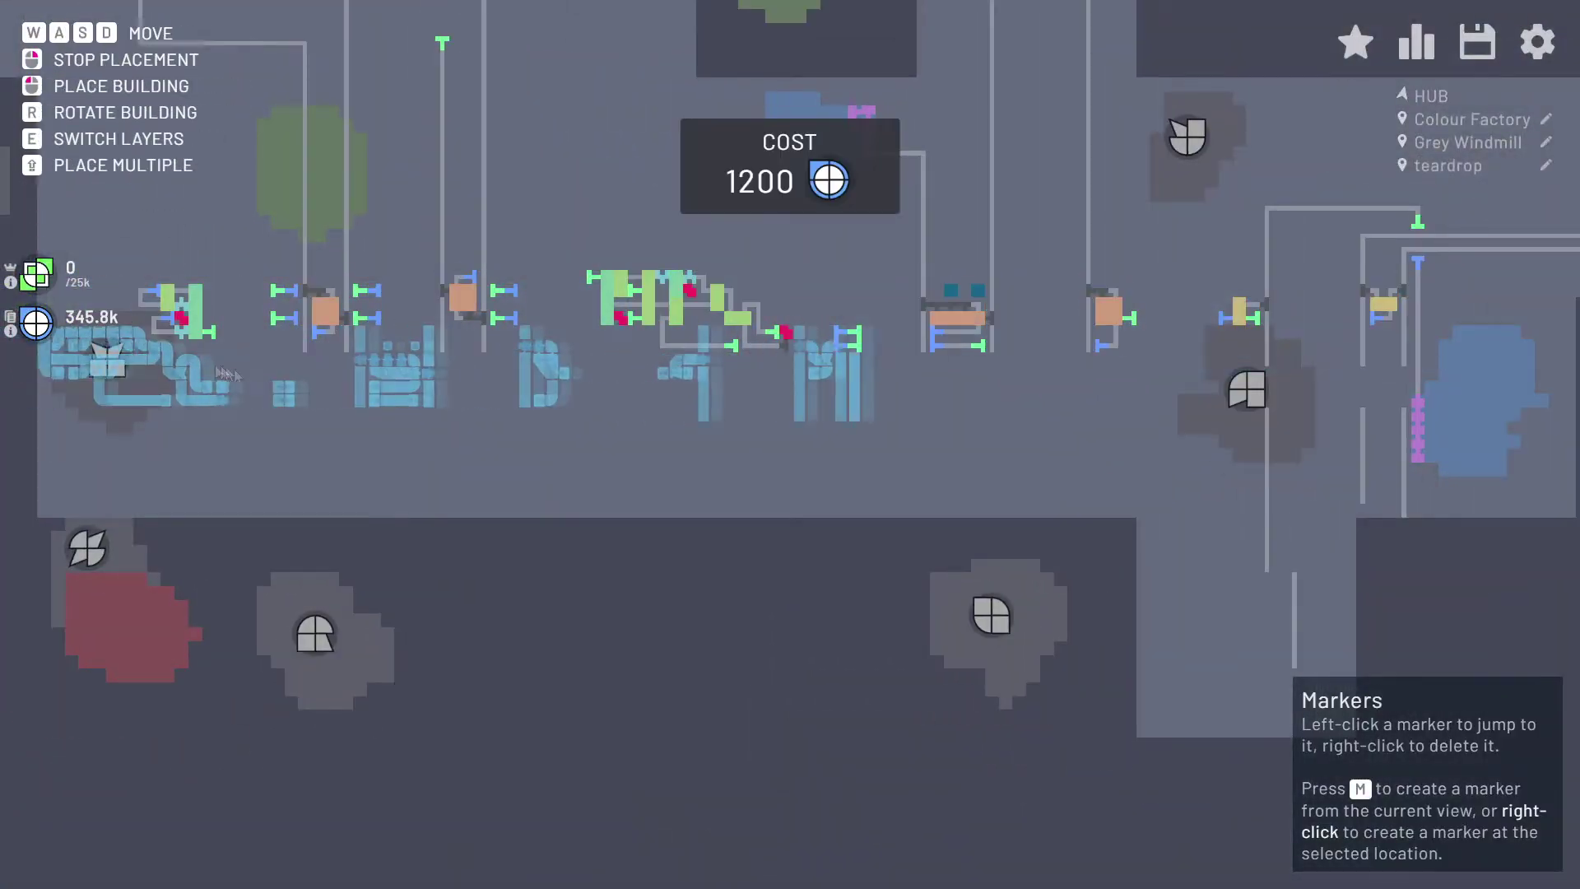
pyautogui.click(771, 388)
pyautogui.click(771, 469)
pyautogui.rightClick(772, 475)
# - Copy the existing block of factory rows and paste it once below to double the number of rows
pyautogui.scroll(-2, 757, 460)
pyautogui.keyDown('ctrl'); pyautogui.moveTo(1361, 317); pyautogui.dragTo(211, 501); pyautogui.keyUp('ctrl')
pyautogui.press('c')
pyautogui.click(794, 587)
pyautogui.rightClick(795, 588)
# - Remove the stray conveyor belt pieces left around the pasted factory rows
pyautogui.scroll(9, 1391, 576)
pyautogui.press('1')
pyautogui.rightClick(889, 480)
pyautogui.press('w')
pyautogui.moveTo(888, 625); pyautogui.dragTo(887, 462, button='right')
pyautogui.scroll(-4, 889, 461)
pyautogui.scroll(3, 888, 462)
pyautogui.moveTo(888, 462); pyautogui.dragTo(1017, 352)
pyautogui.scroll(-4, 1018, 352)
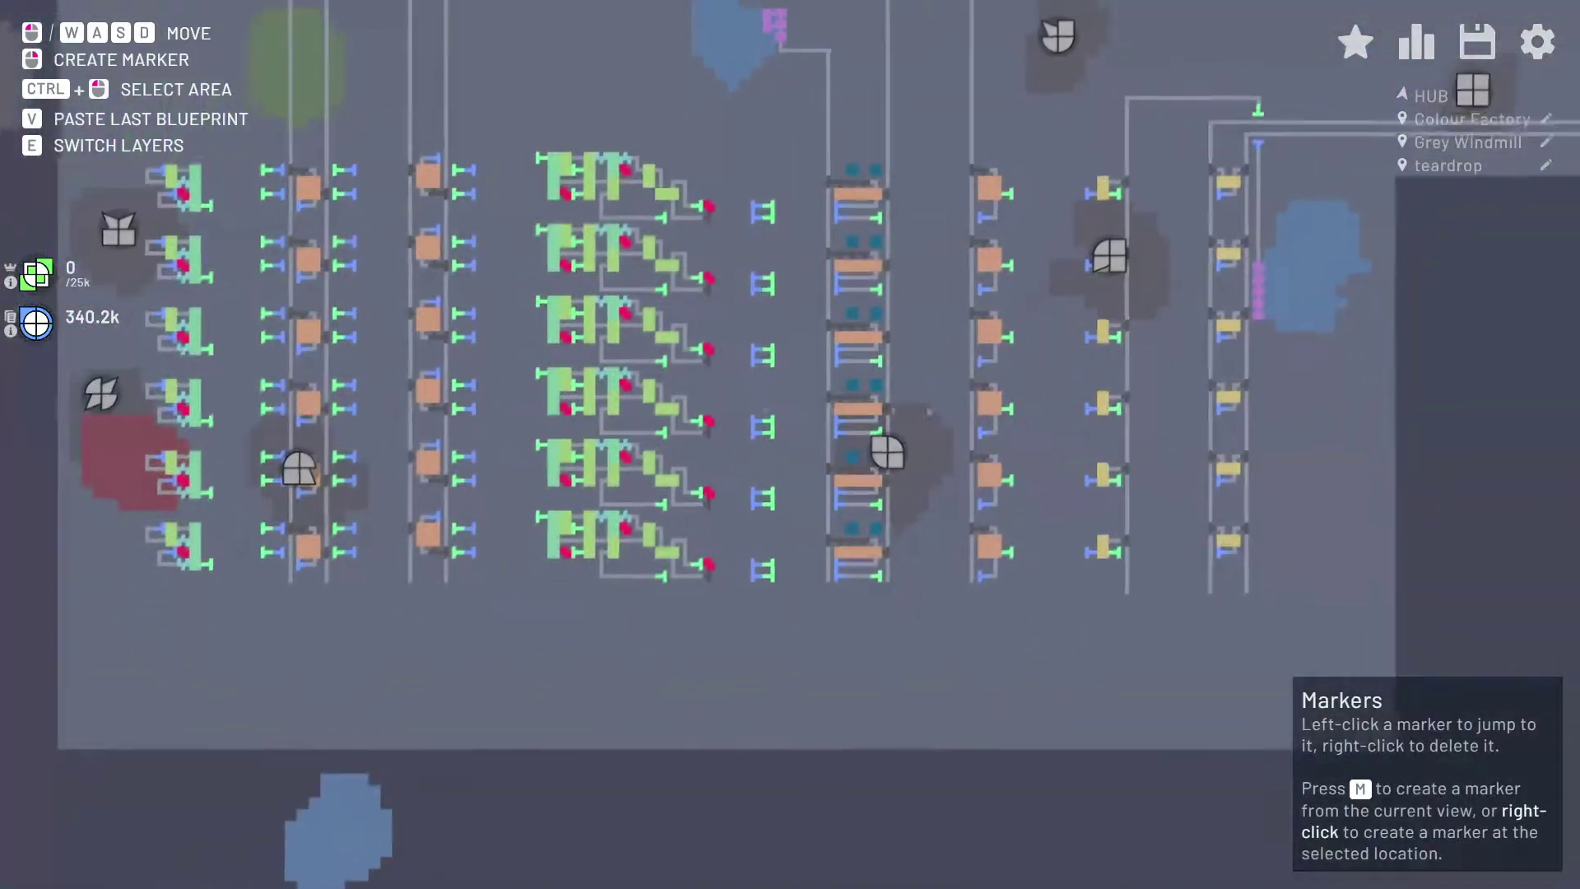
# - Copy the lowest three factory rows and paste the block five times in succession down the map
pyautogui.keyDown('ctrl'); pyautogui.moveTo(134, 367); pyautogui.dragTo(1259, 582); pyautogui.keyUp('ctrl')
pyautogui.press('c')
pyautogui.click(679, 679)
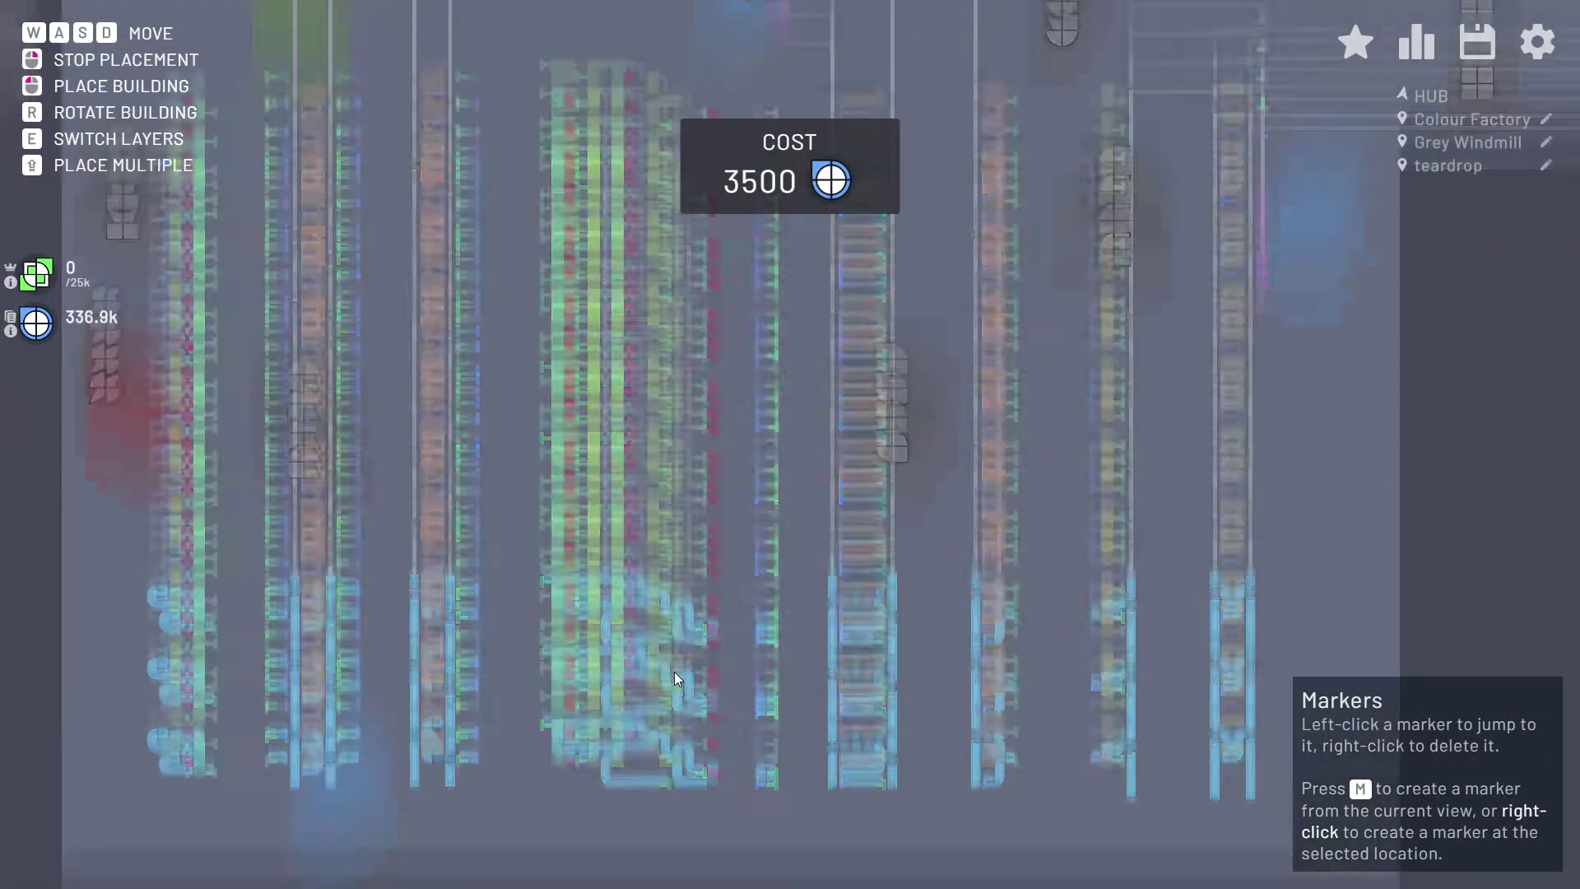
pyautogui.press('s')
pyautogui.click(679, 637)
pyautogui.click(682, 611)
pyautogui.click(680, 559)
pyautogui.press('s')
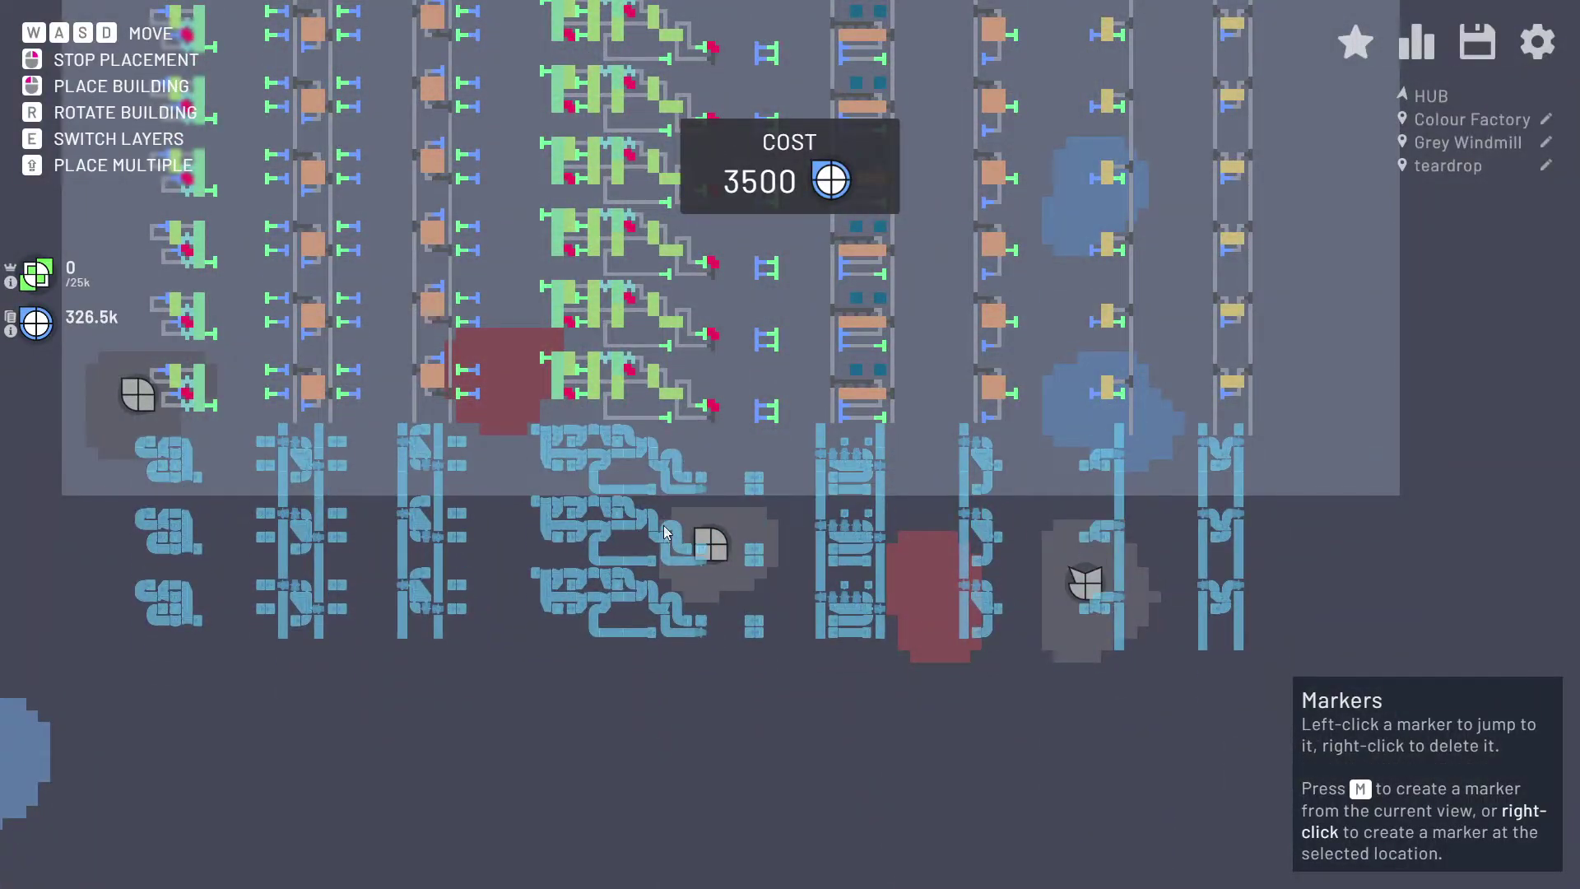
pyautogui.click(675, 642)
pyautogui.press('w')
pyautogui.rightClick(672, 671)
# - Place mergers at the output belts of the stacking modules in successive rows
pyautogui.scroll(3, 671, 671)
pyautogui.press('2')
pyautogui.click(806, 409)
pyautogui.click(796, 613)
pyautogui.press('s')
pyautogui.click(797, 501)
pyautogui.rightClick(797, 502)
# - Run a vertical conveyor belt upward through the mergers to collect the outputs of the stacking modules
pyautogui.scroll(-3, 797, 498)
pyautogui.press('1')
pyautogui.keyDown('shift'); pyautogui.moveTo(804, 696); pyautogui.dragTo(804, 289); pyautogui.keyUp('shift')
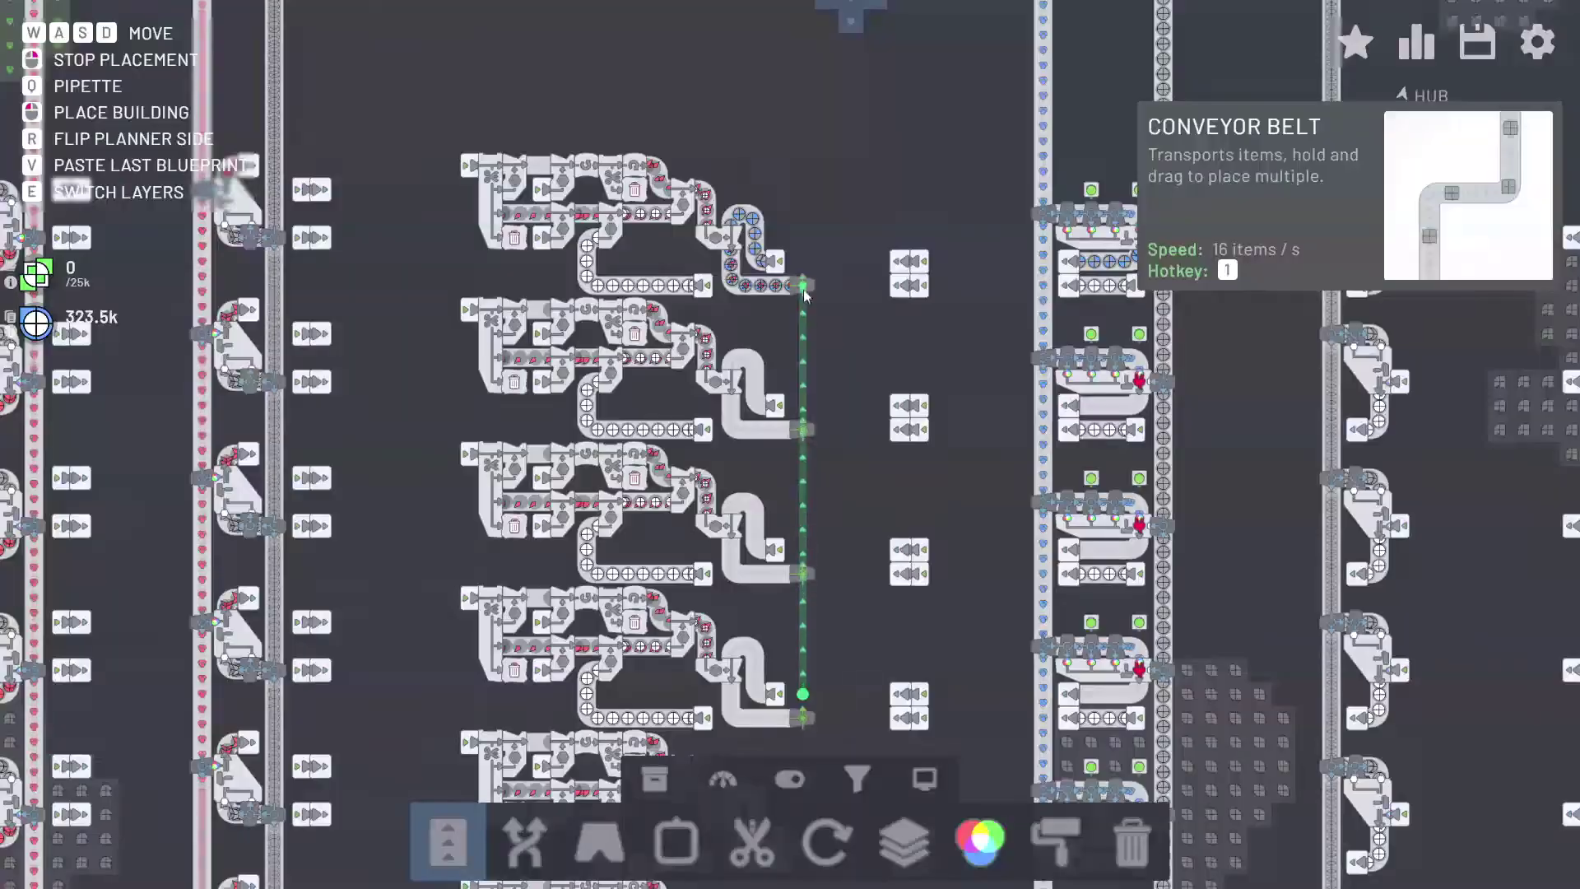
# - On the wires layer, copy the signal wiring of the four-colour painter and paste it onto the painters in the rows below
pyautogui.press('e')
pyautogui.hotkey('ctrl', 'c')
pyautogui.moveTo(922, 140)
pyautogui.keyDown('ctrl'); pyautogui.mouseDown()
pyautogui.moveTo(1065, 197)
pyautogui.moveTo(1120, 409)
pyautogui.mouseUp(); pyautogui.keyUp('ctrl')
pyautogui.click(980, 424)
pyautogui.hotkey('ctrl', 'c')
pyautogui.press('s')
pyautogui.press('s')
pyautogui.press('s')
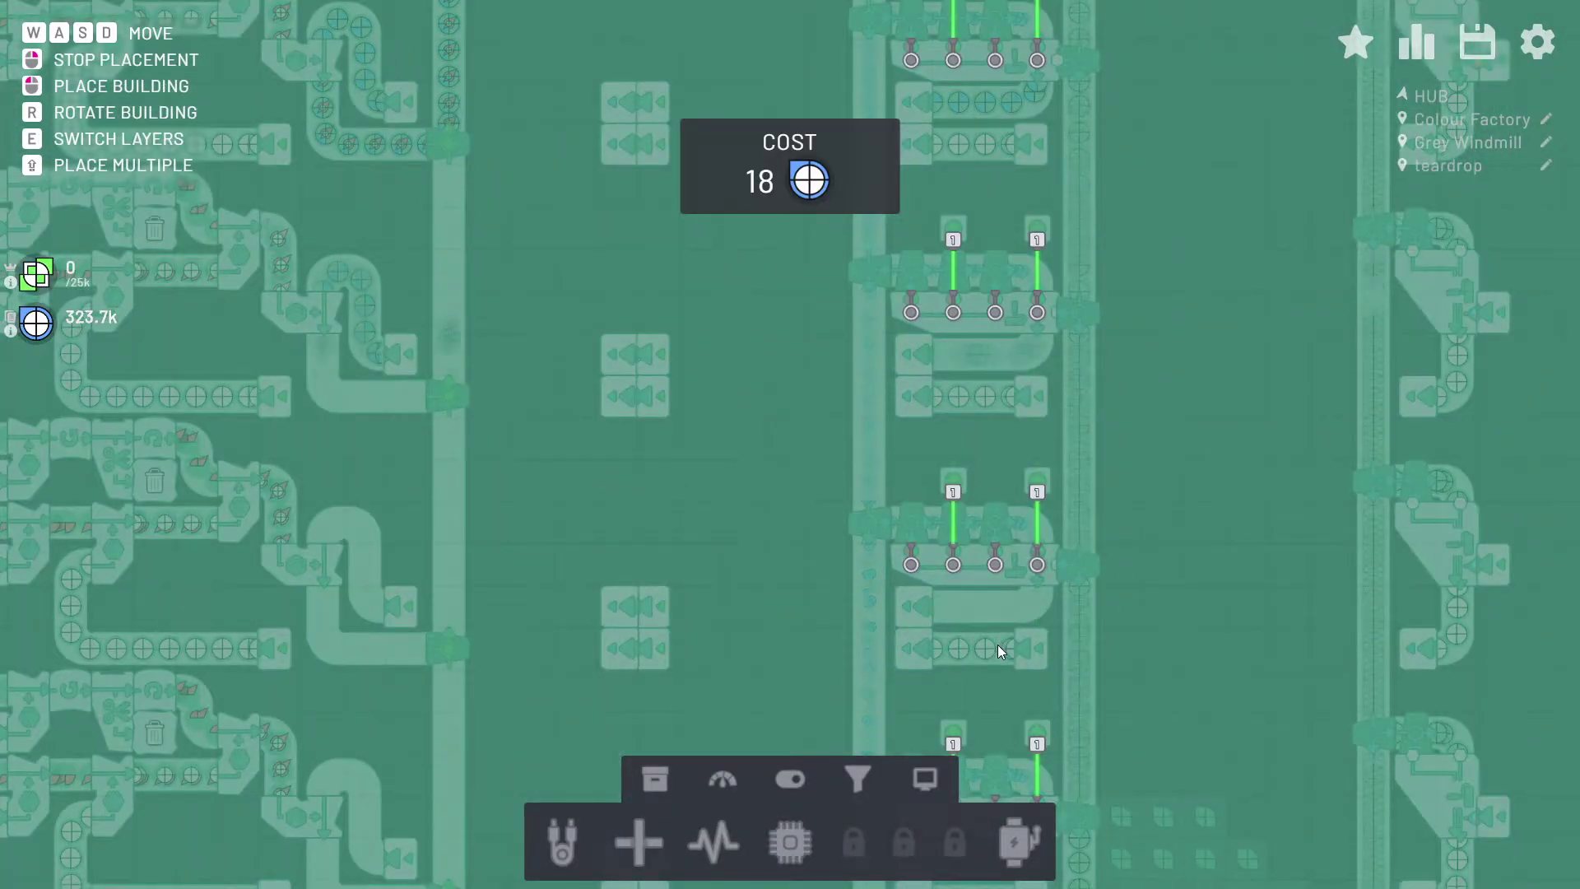
pyautogui.click(998, 649)
pyautogui.click(998, 571)
pyautogui.click(990, 560)
pyautogui.rightClick(990, 560)
# - Copy the wiring of several painter rows as one block and paste it onto the remaining painters further down
pyautogui.scroll(-3, 988, 561)
pyautogui.keyDown('ctrl'); pyautogui.moveTo(930, 84); pyautogui.dragTo(1100, 733); pyautogui.keyUp('ctrl')
pyautogui.press('v')
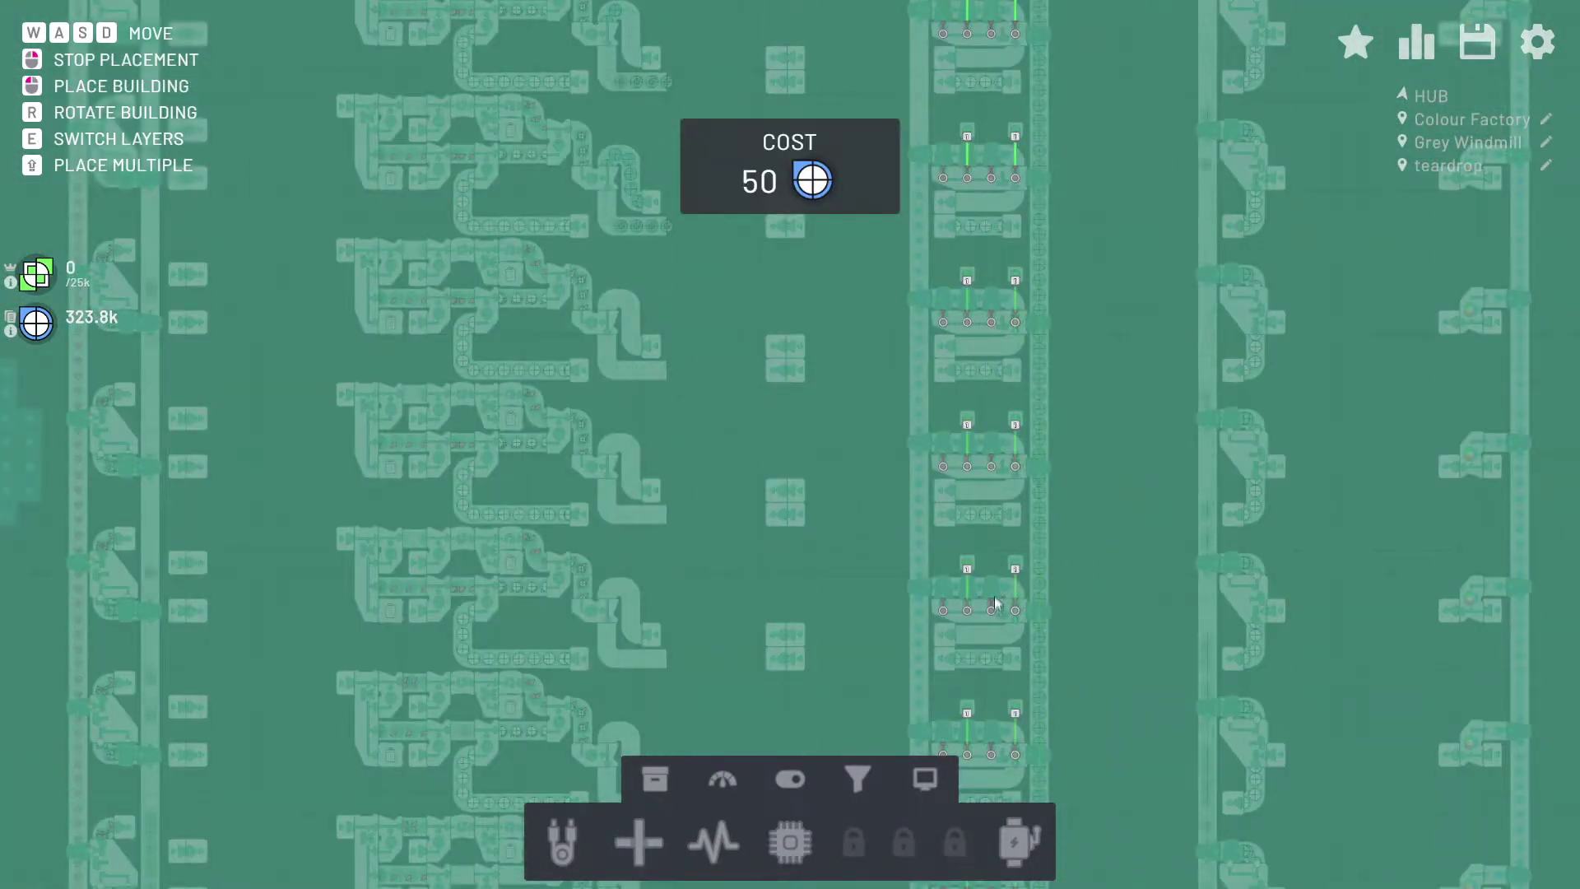
pyautogui.press('s')
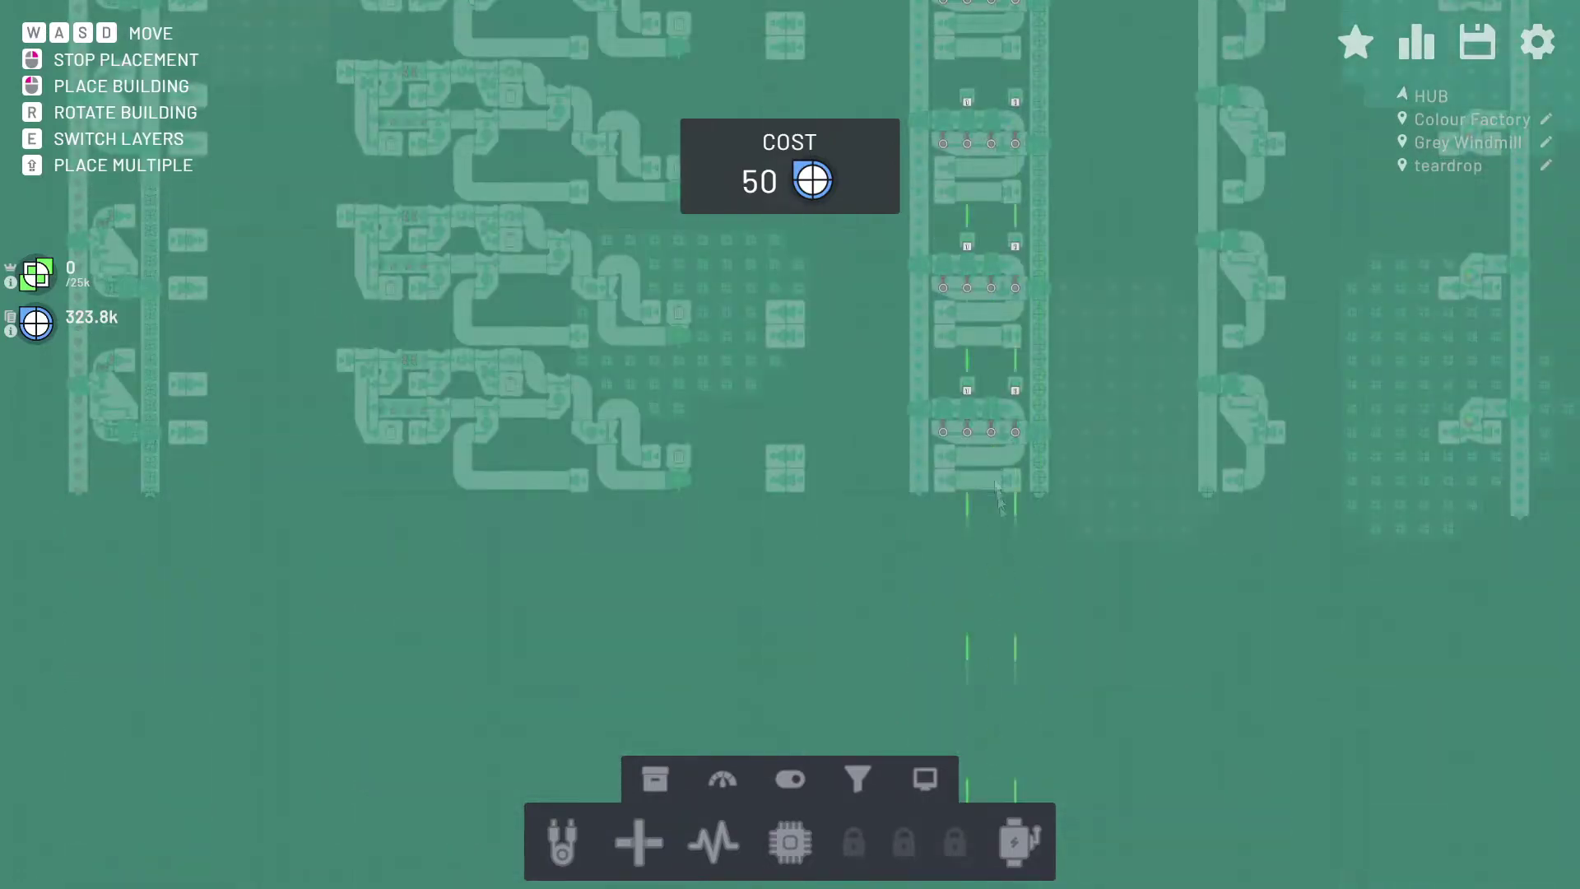
pyautogui.rightClick(978, 140)
# - Return to the building layer and paste a copy of the vertical collector belt with its mergers beside the next rows
pyautogui.scroll(-1, 977, 140)
pyautogui.press('e')
pyautogui.scroll(3, 977, 140)
pyautogui.press('a')
pyautogui.press('w')
pyautogui.press('d')
pyautogui.scroll(-3, 872, 276)
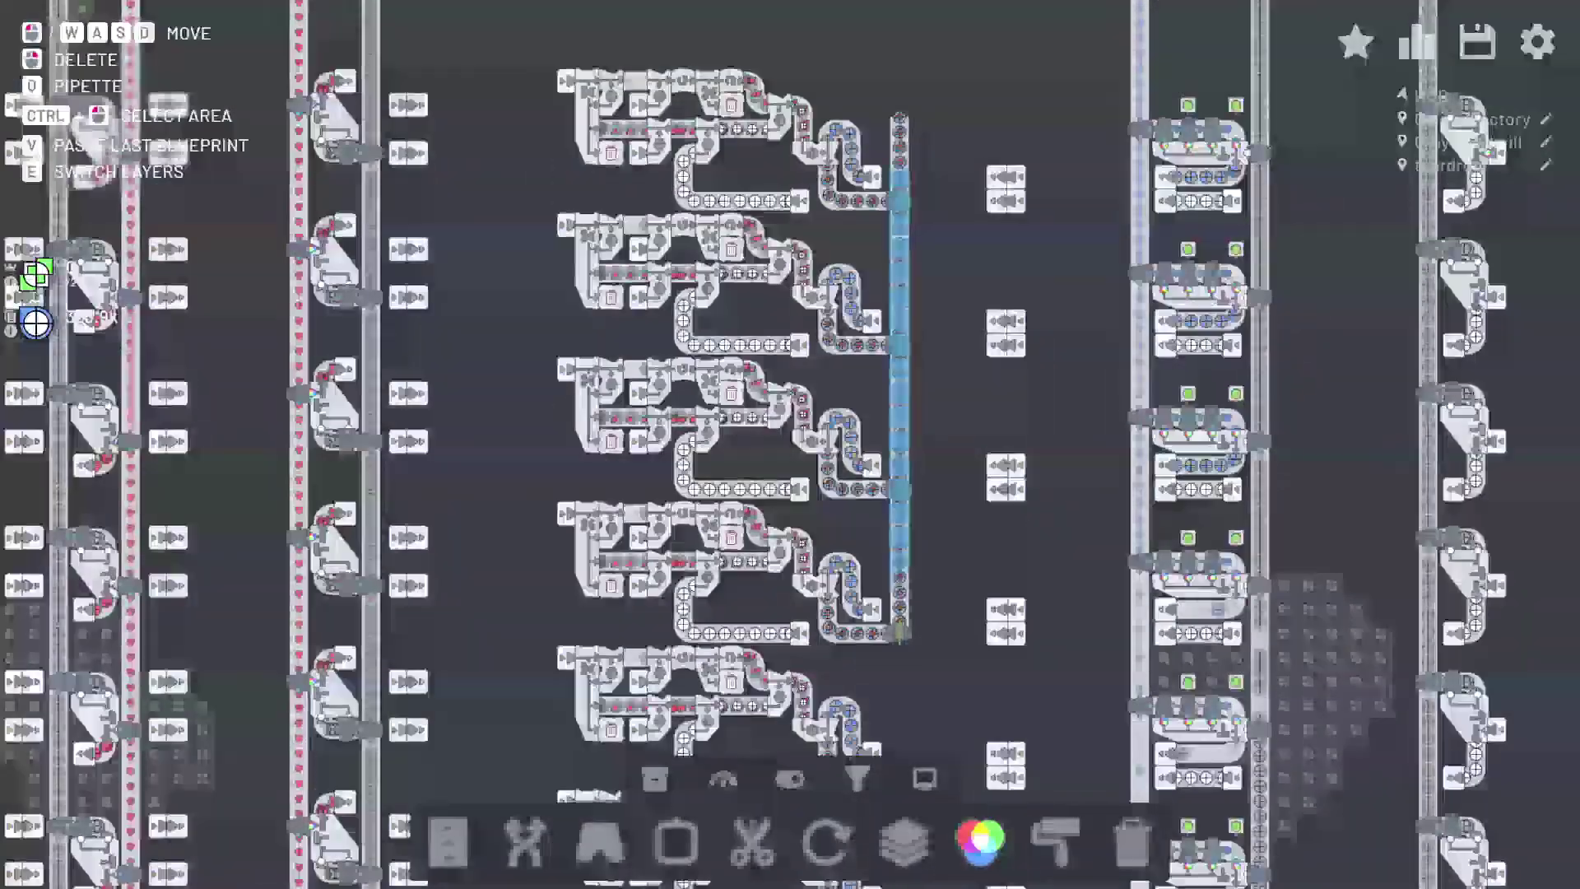
pyautogui.press('v')
pyautogui.click(894, 572)
pyautogui.press('s')
pyautogui.rightClick(895, 574)
# - Continue the collector belt by pasting the merger segment down to the lower stacking modules
pyautogui.press('s')
pyautogui.press('v')
pyautogui.rightClick(900, 421)
pyautogui.press('w')
pyautogui.scroll(1, 903, 321)
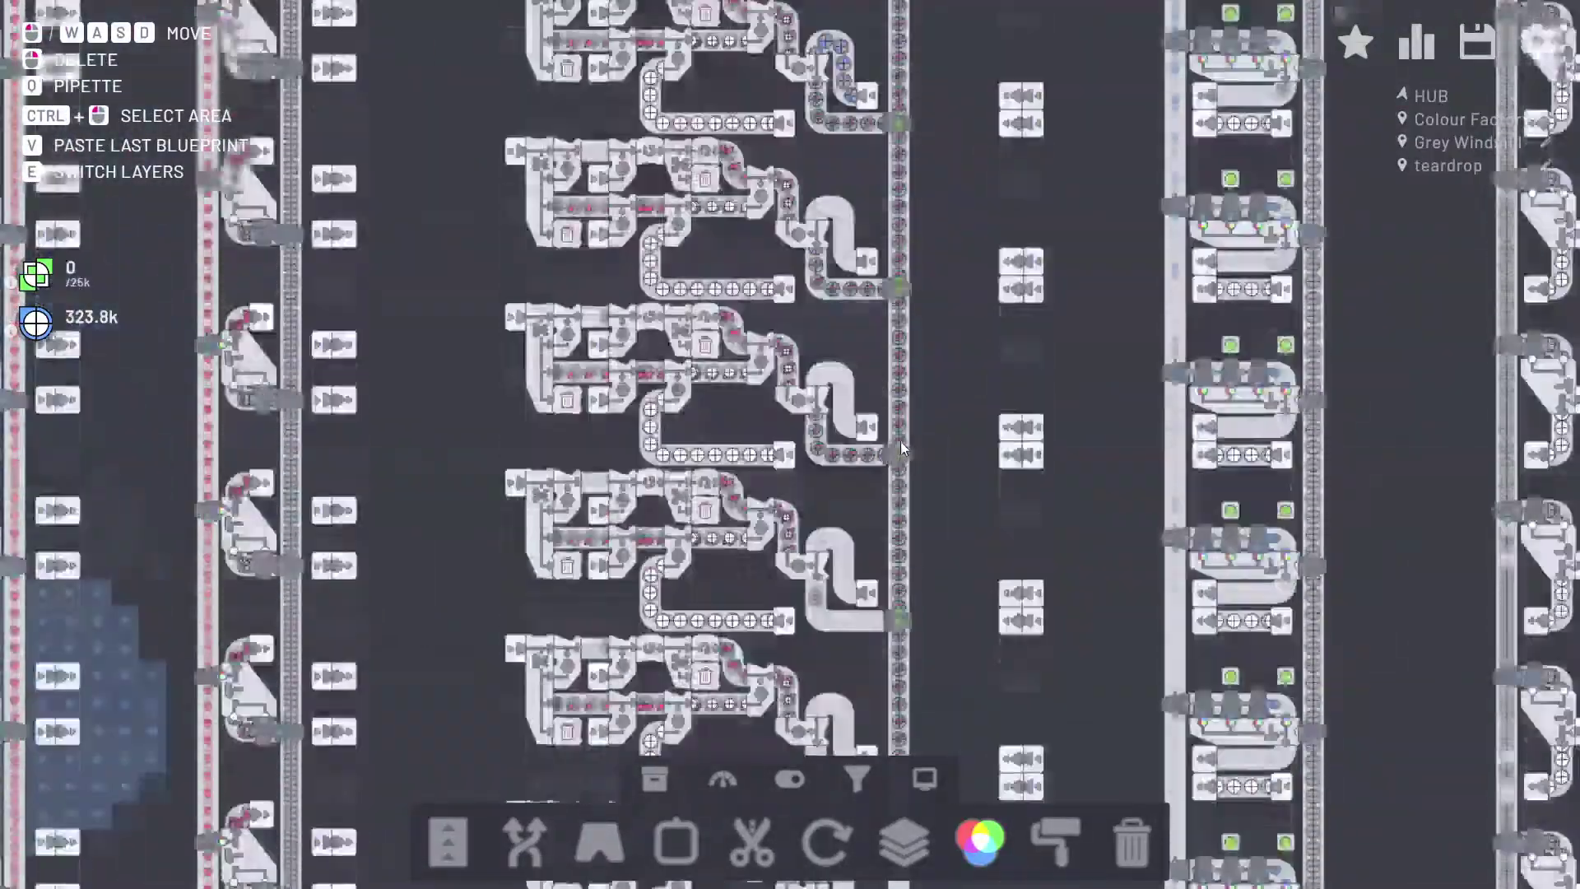
pyautogui.press('v')
pyautogui.press('s')
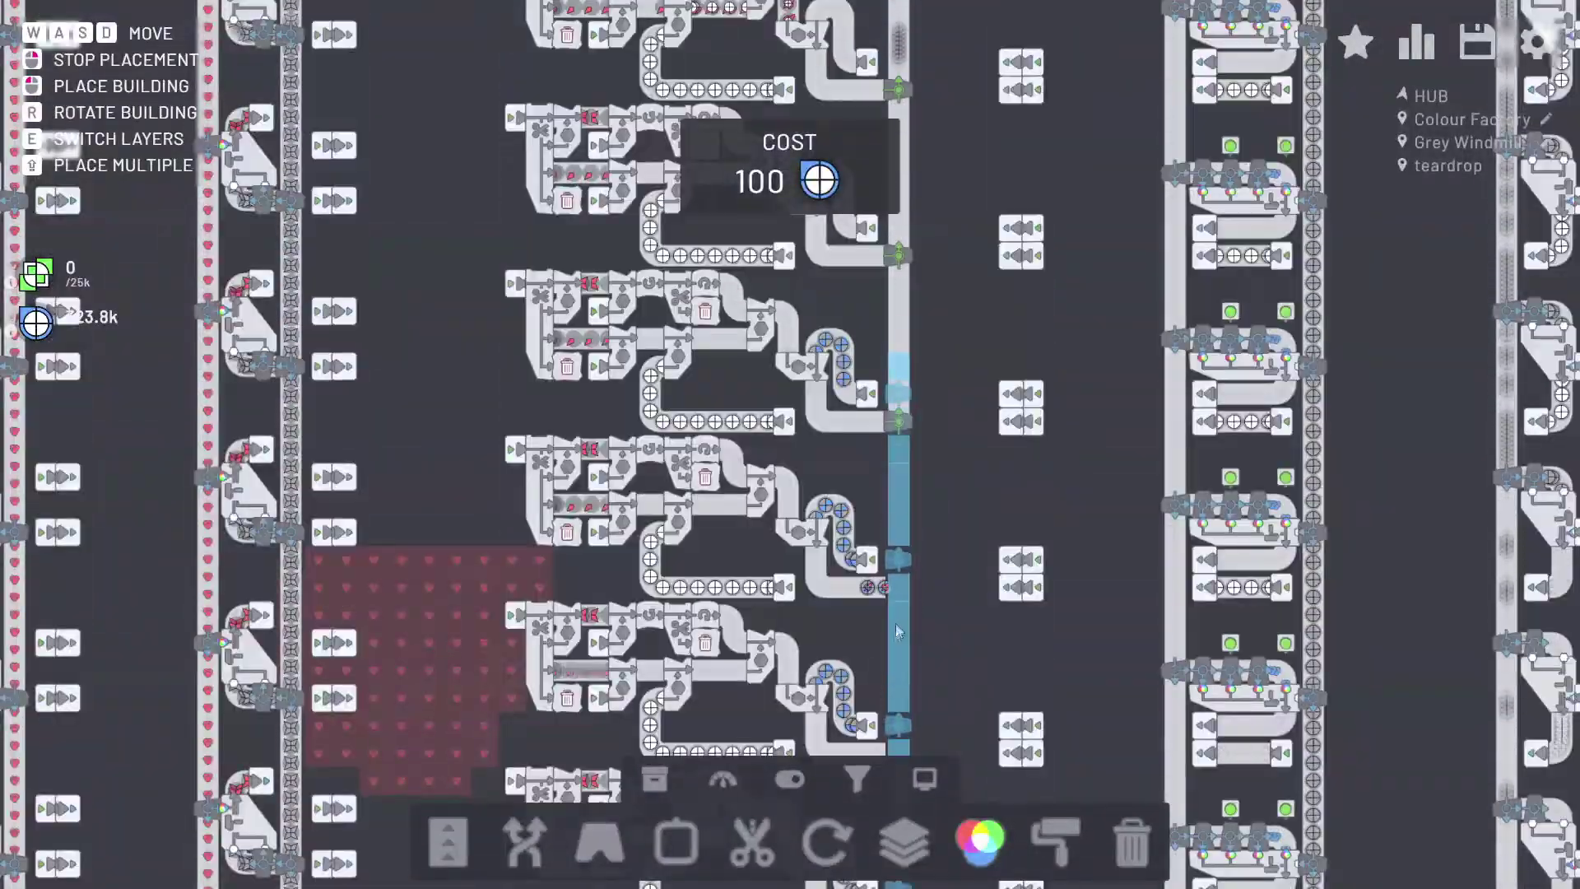
pyautogui.click(897, 630)
pyautogui.moveTo(895, 582); pyautogui.dragTo(890, 521, button='right')
# - Extend the collector belt upward from the topmost stacking module and place a tunnel at its end beside the blue colour patch
pyautogui.keyDown('shift'); pyautogui.moveTo(684, 635); pyautogui.dragTo(684, 363); pyautogui.keyUp('shift')
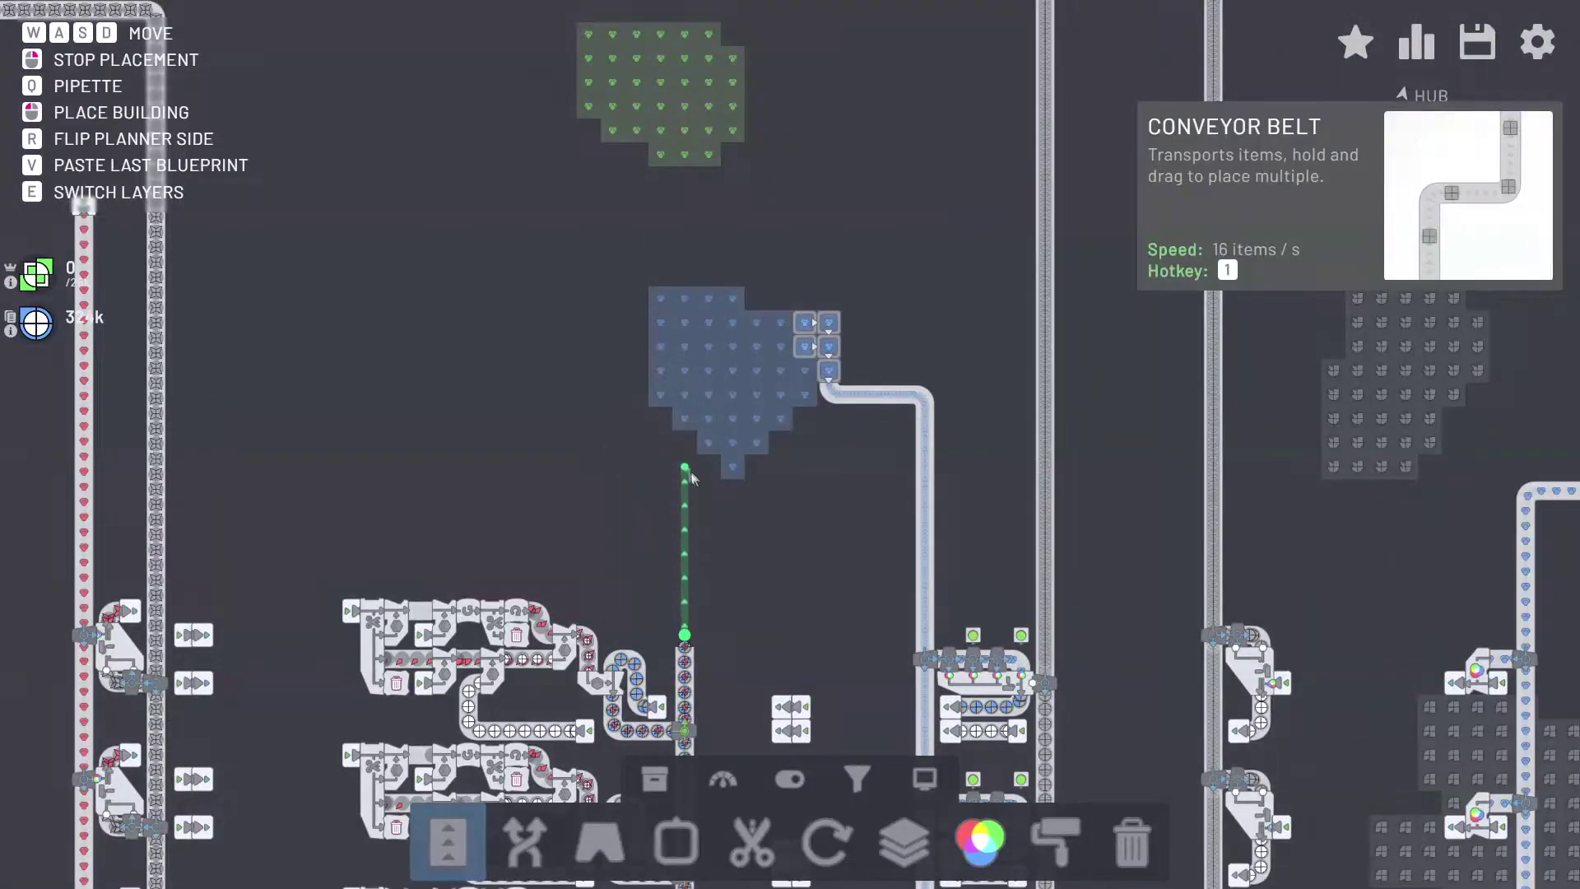
pyautogui.press('3')
pyautogui.scroll(2, 685, 452)
pyautogui.click(684, 448)
pyautogui.press('1')
pyautogui.press('w')
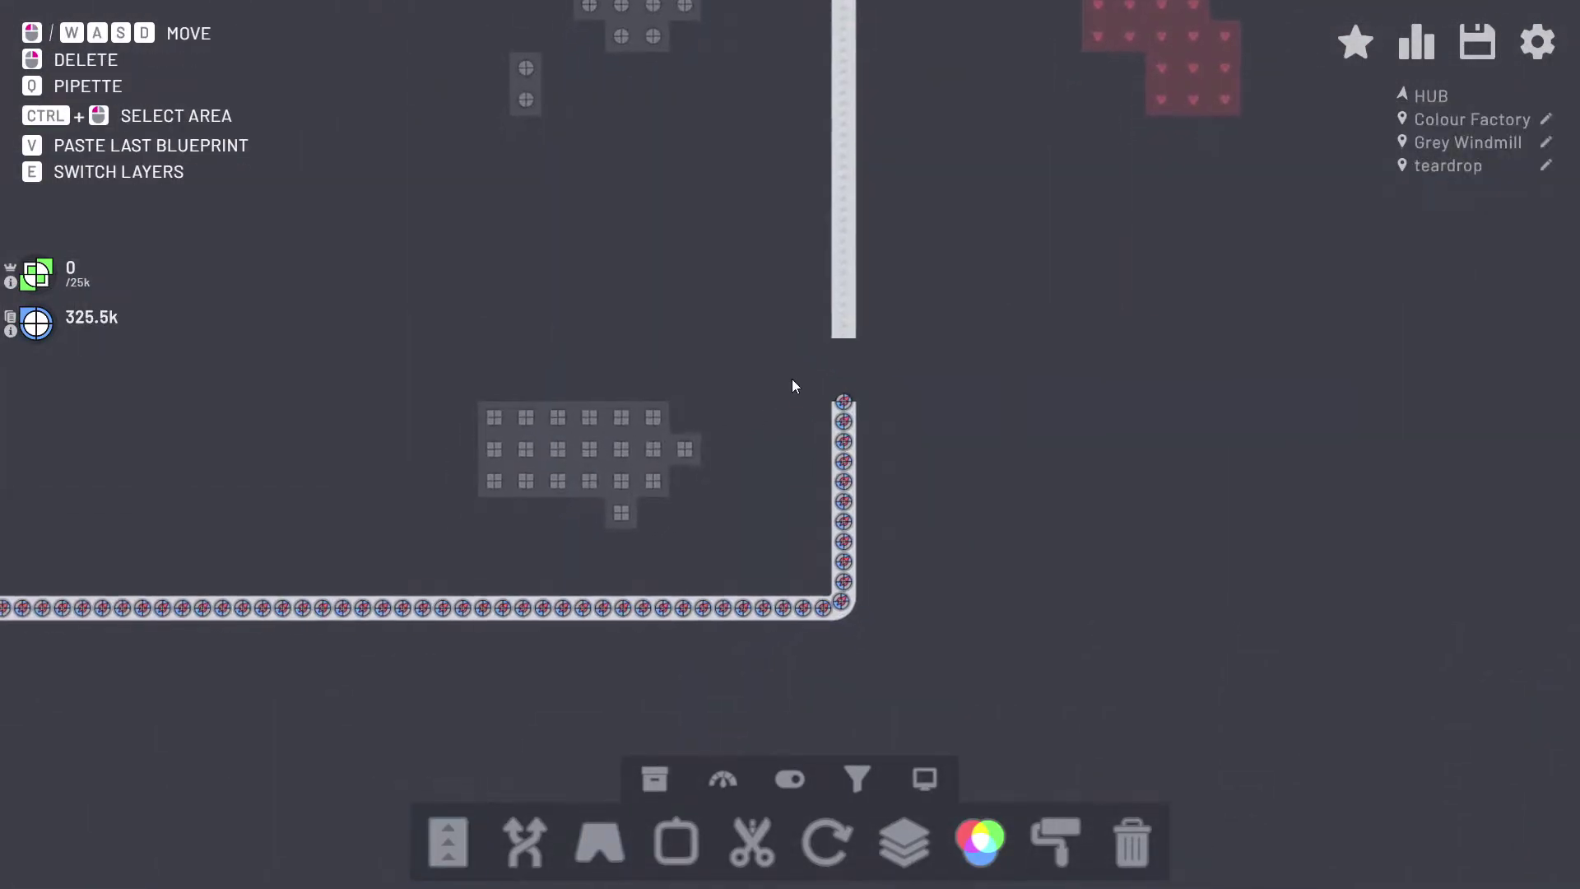
# - Close the gap in the vertical delivery belt leading up to the hub
pyautogui.press('1')
pyautogui.moveTo(855, 383); pyautogui.dragTo(847, 307)
pyautogui.rightClick(848, 309)
# - Check the shape delivery at the hub and review the shape requirements of the tier VIII upgrades
pyautogui.press('w')
pyautogui.press('s')
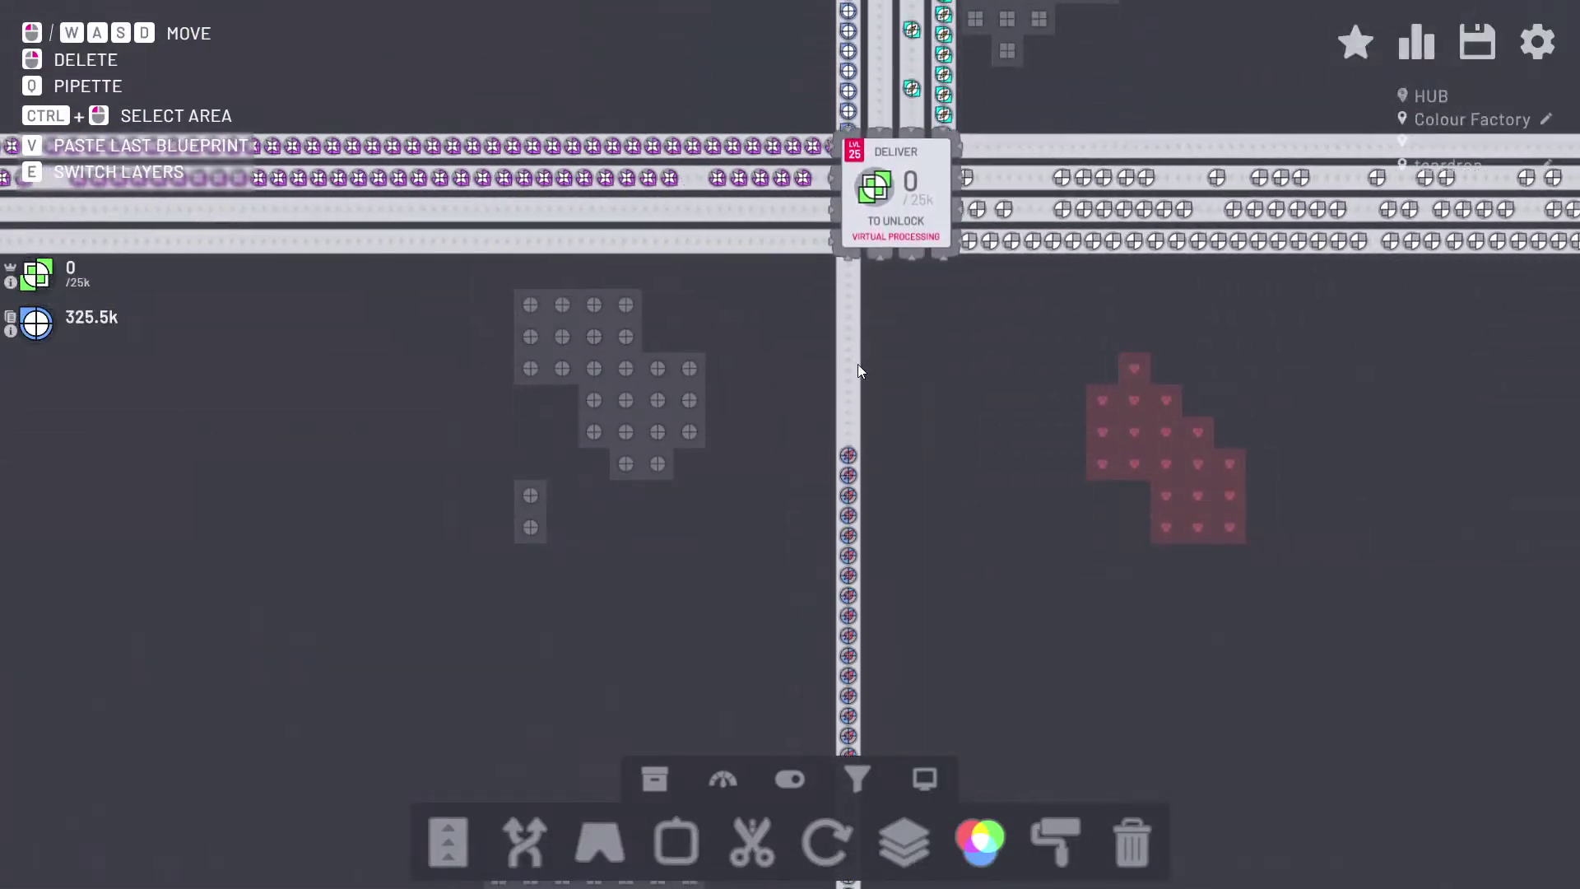
pyautogui.scroll(3, 857, 363)
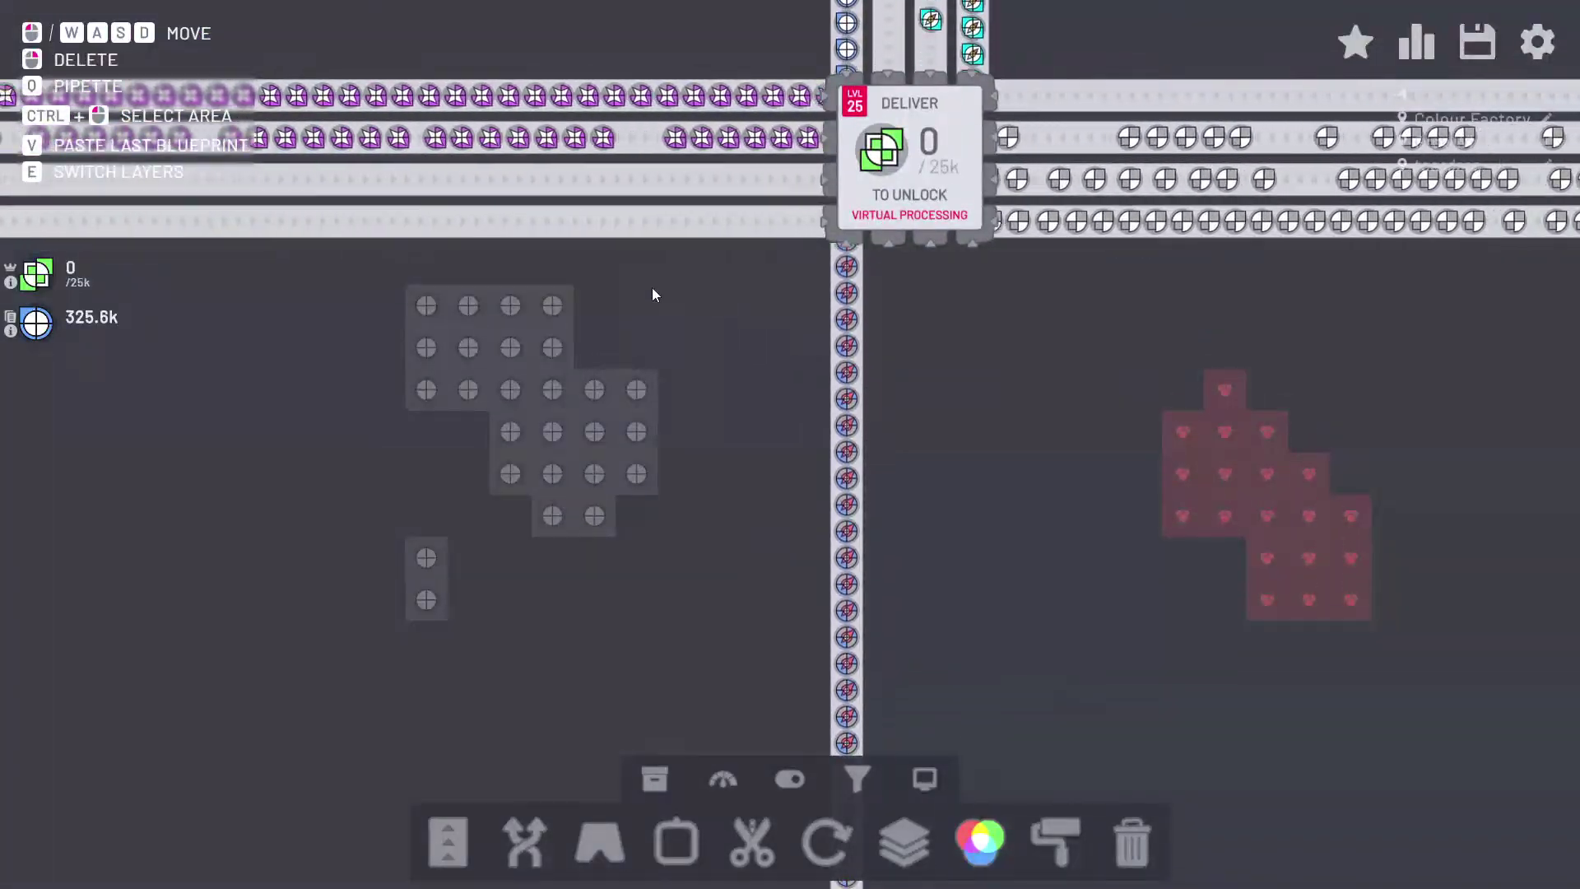
pyautogui.press('u')
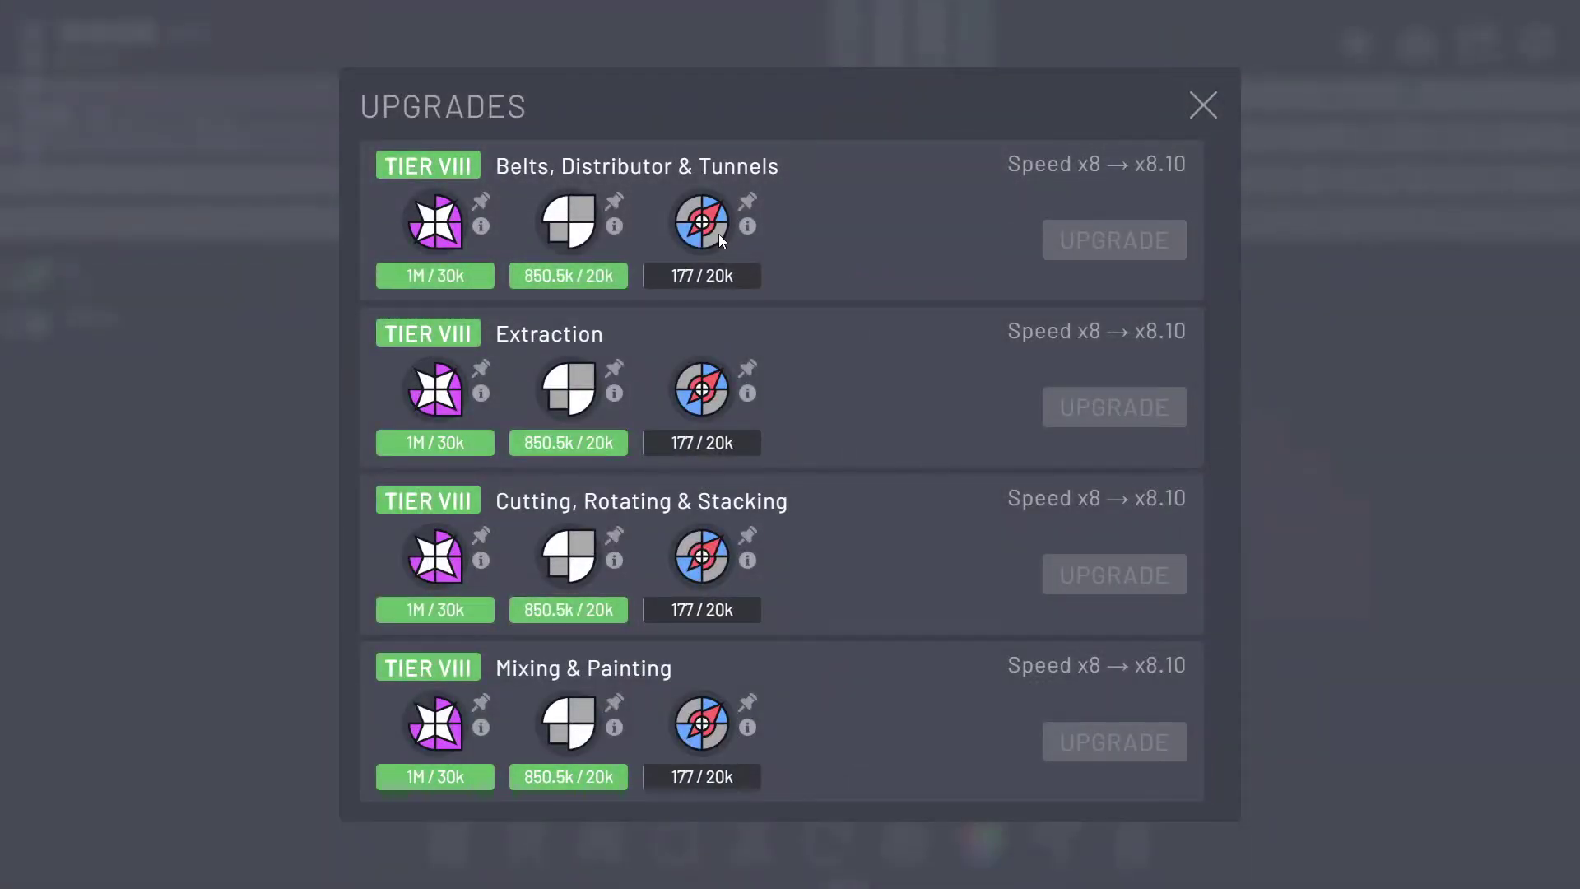
pyautogui.click(1218, 112)
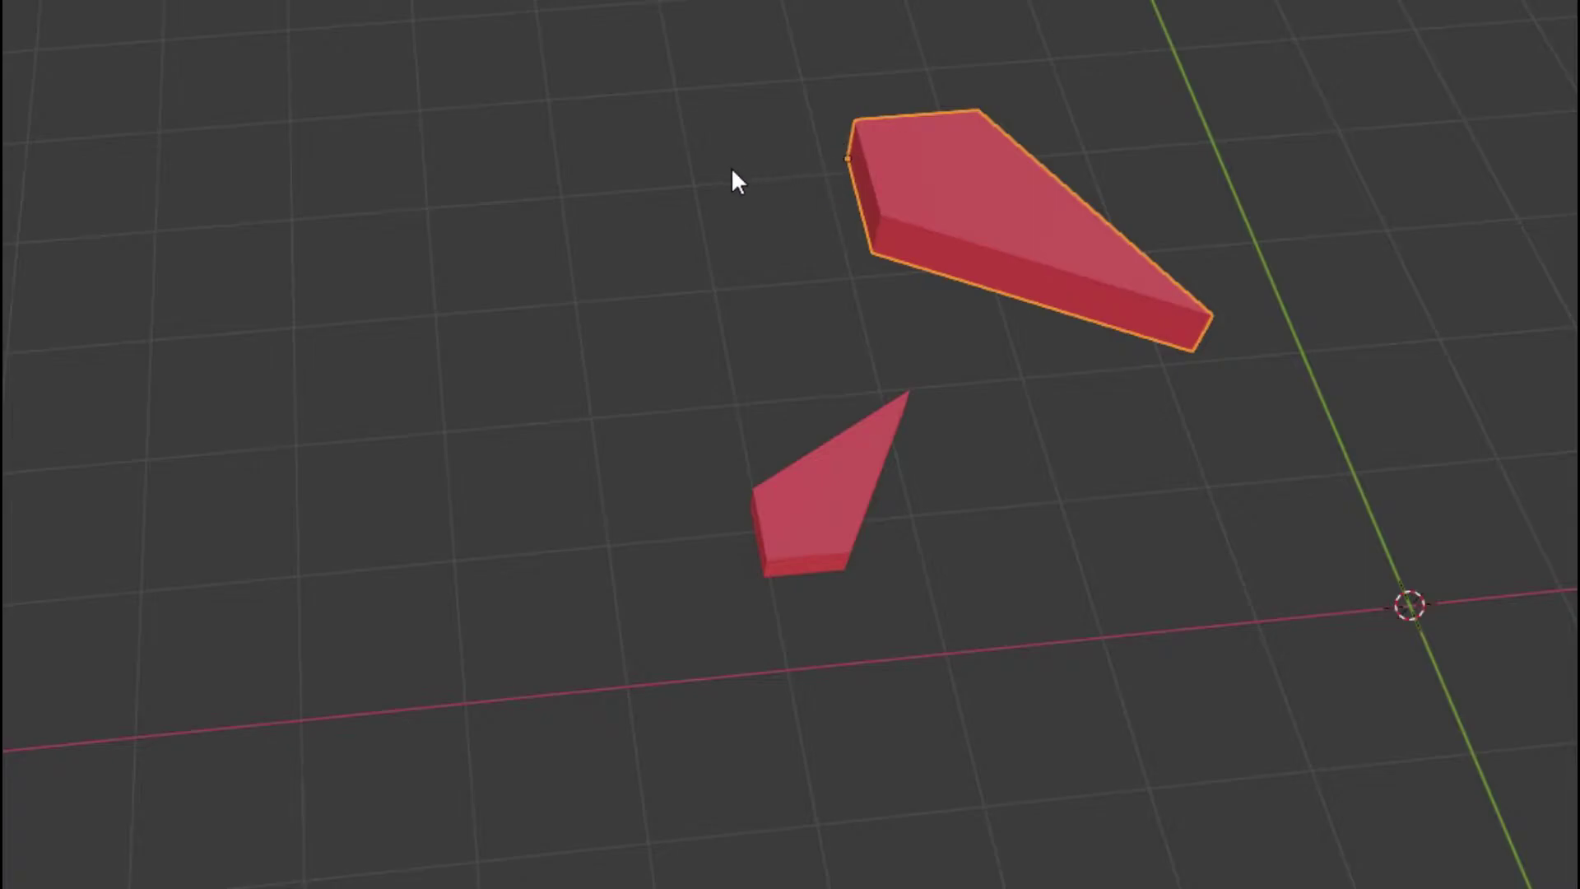
# - In Blender, lower the larger kite-shaped piece along the Z axis to the level of the other piece
pyautogui.press('g')
pyautogui.press('z')
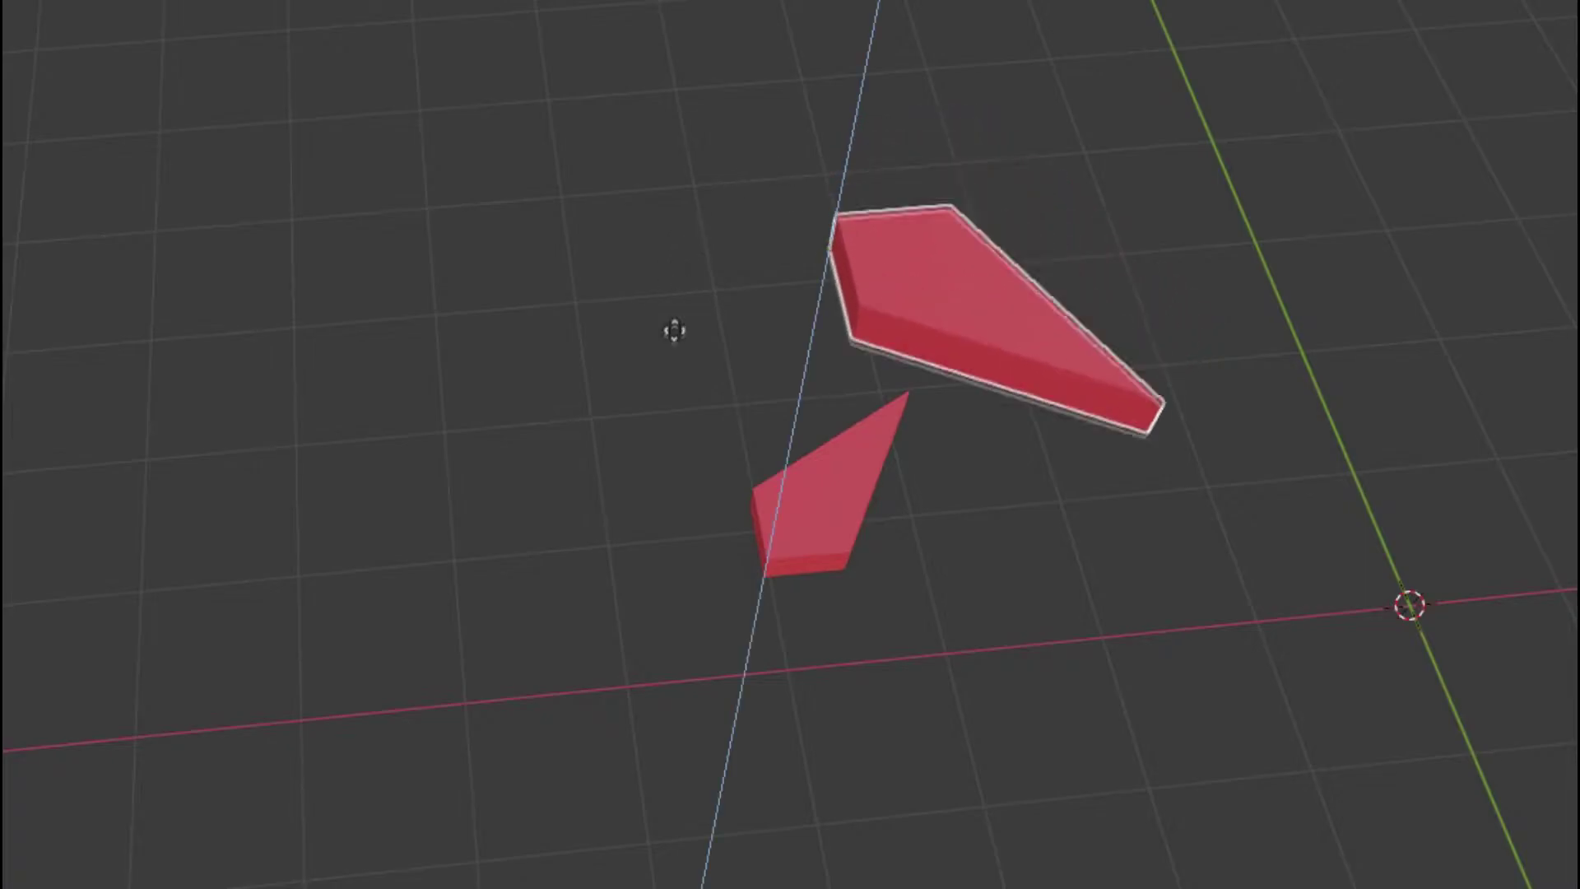
pyautogui.click(743, 680)
# - Join the two kite-shaped pieces into one object and move the joined shape across the grid
pyautogui.press('a')
pyautogui.hotkey('ctrl', 'j')
pyautogui.press('g')
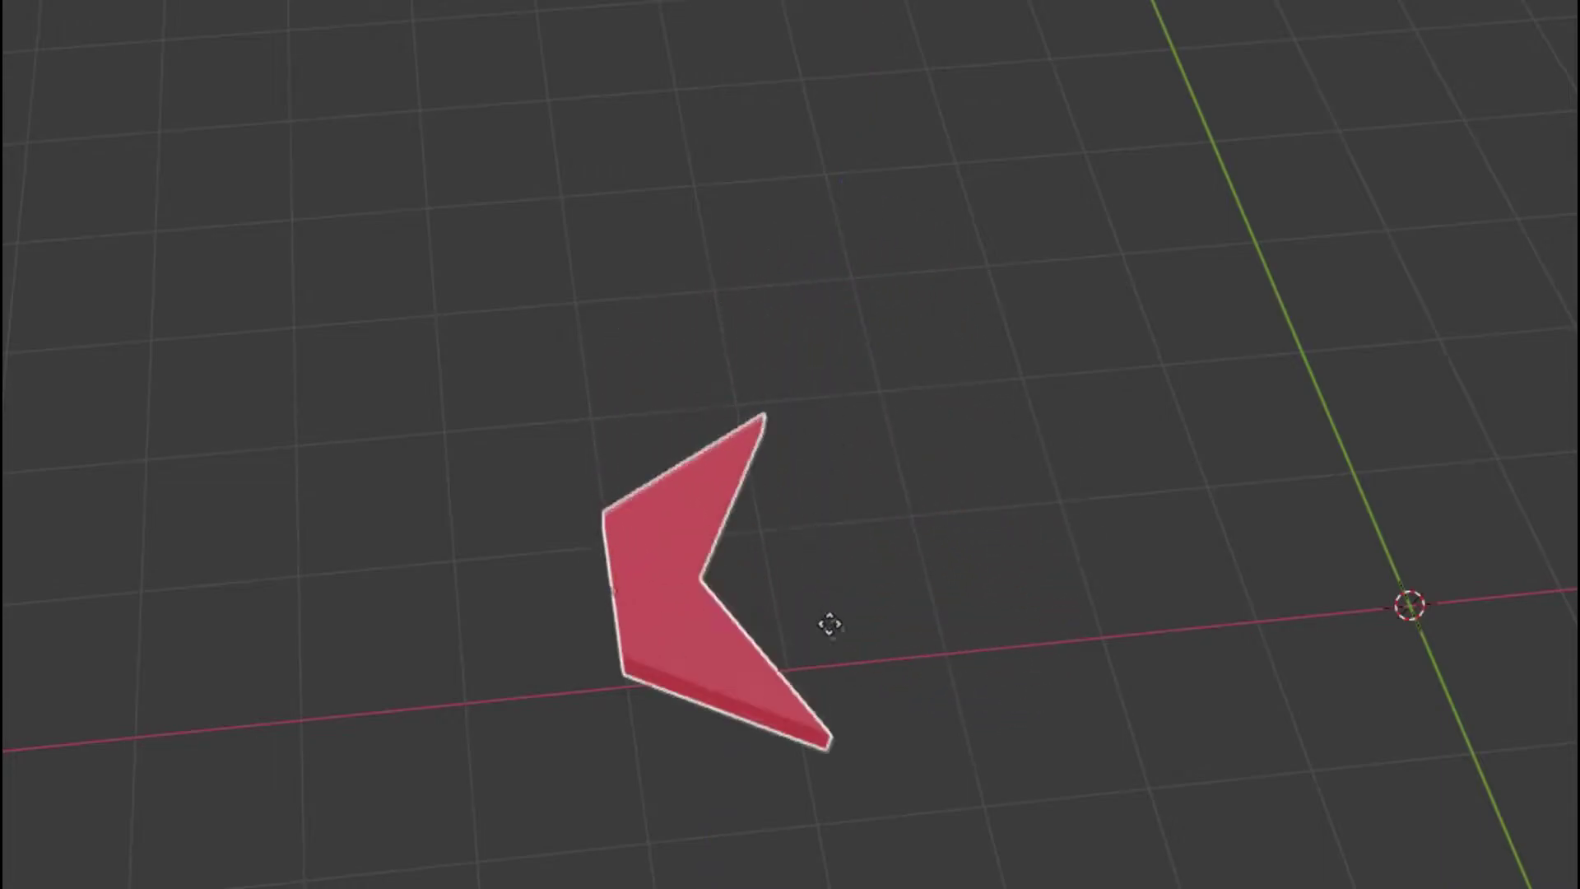
pyautogui.click(882, 665)
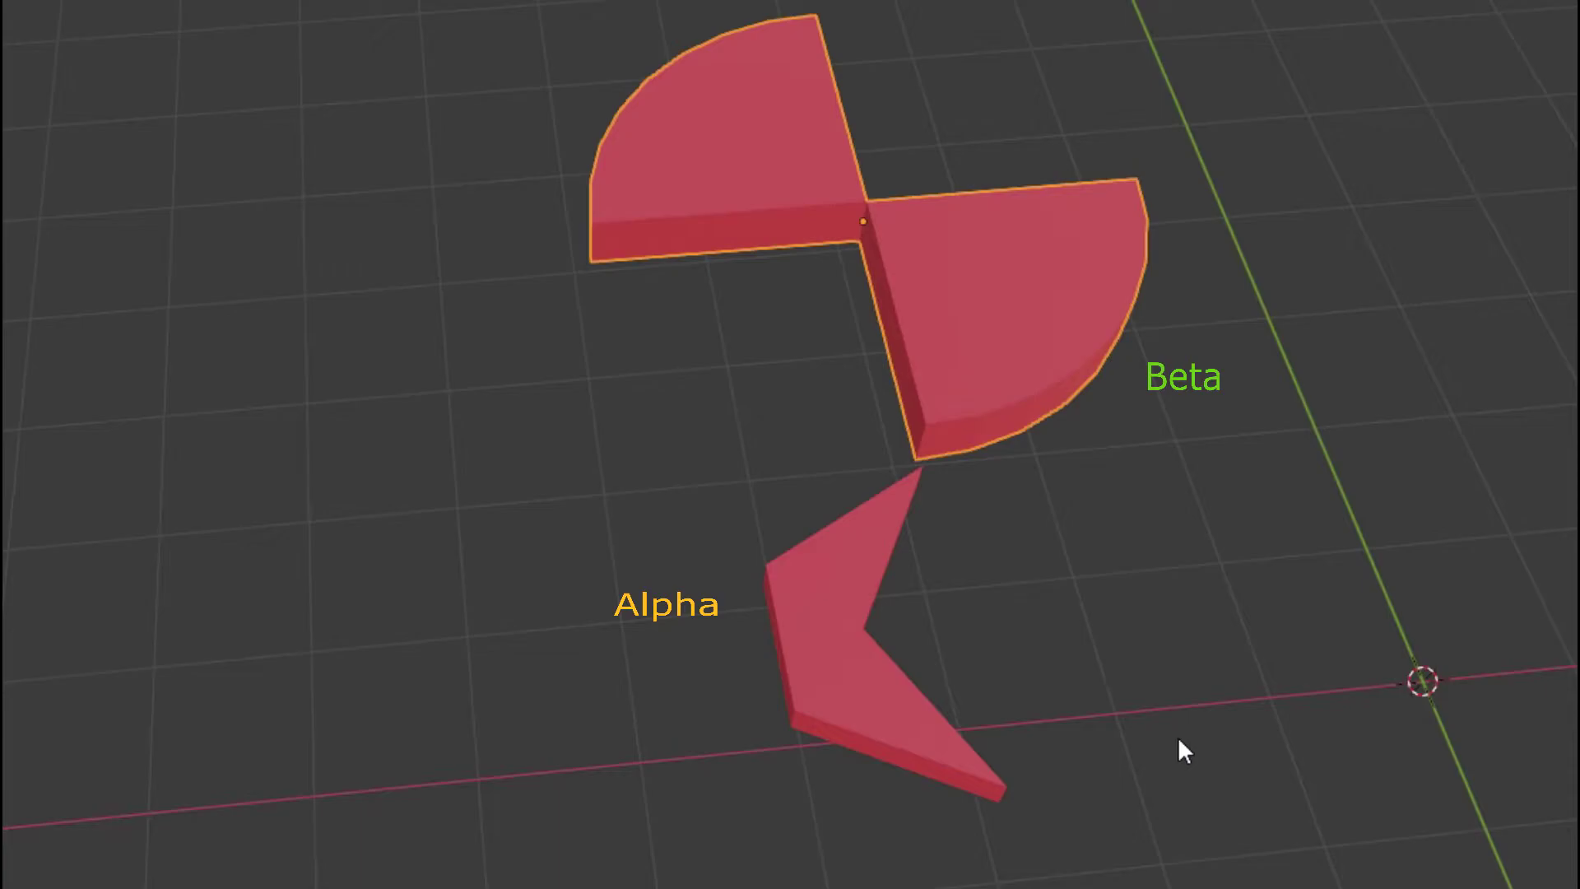
# - Lower the double quarter-circle Beta shape along the Z axis so that it rests on top of Alpha
pyautogui.moveTo(1183, 739); pyautogui.dragTo(1154, 791, button='middle')
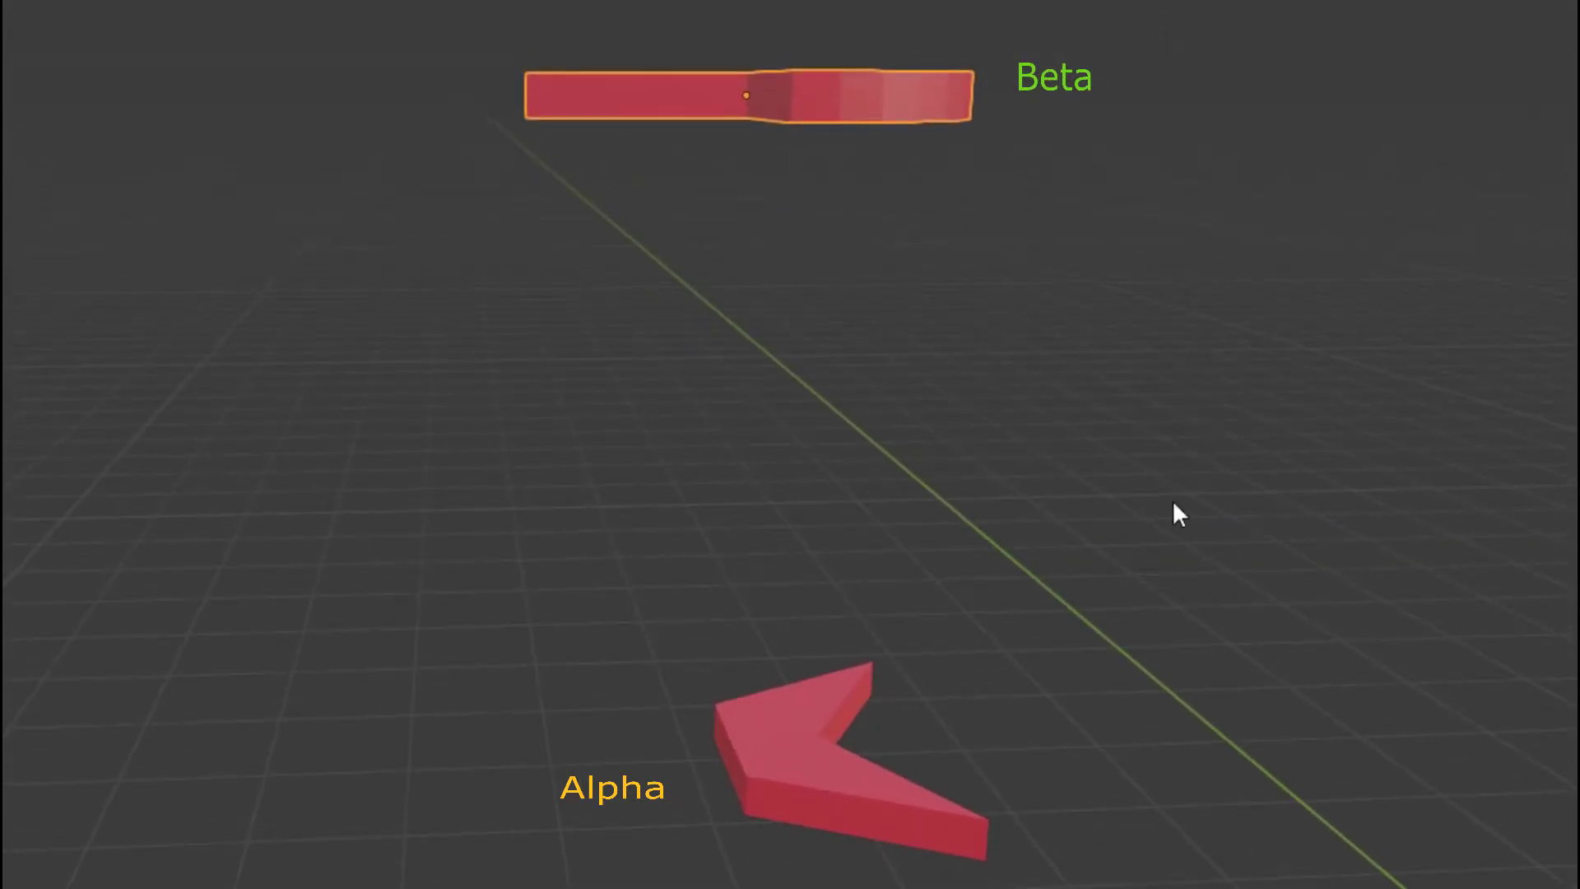
pyautogui.press('g')
pyautogui.press('z')
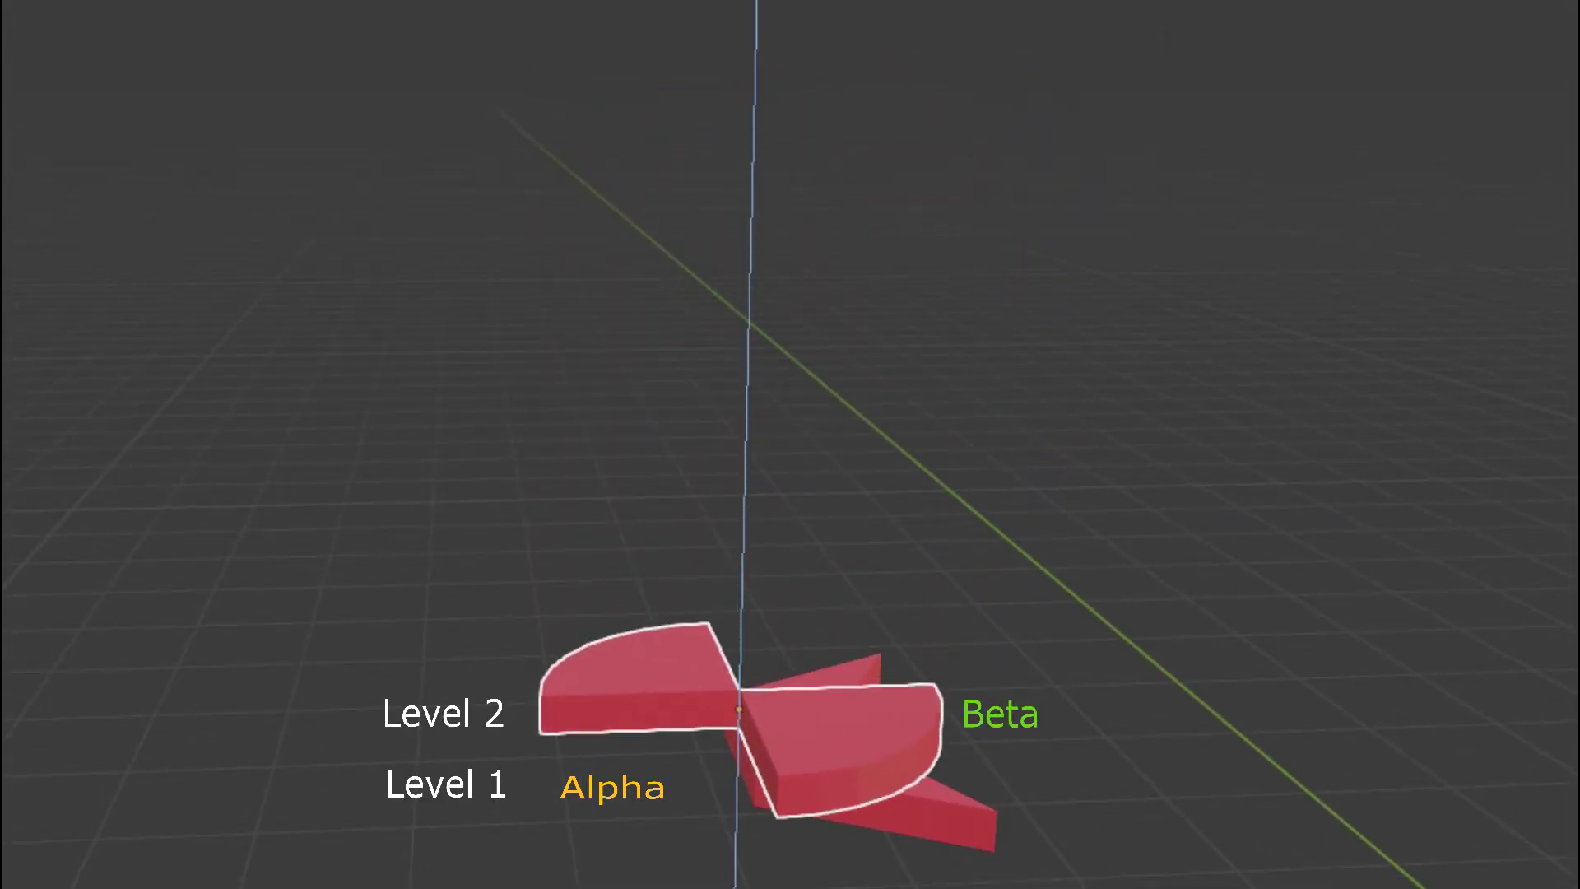
pyautogui.click(1015, 230)
pyautogui.moveTo(1015, 230); pyautogui.dragTo(1058, 347, button='middle')
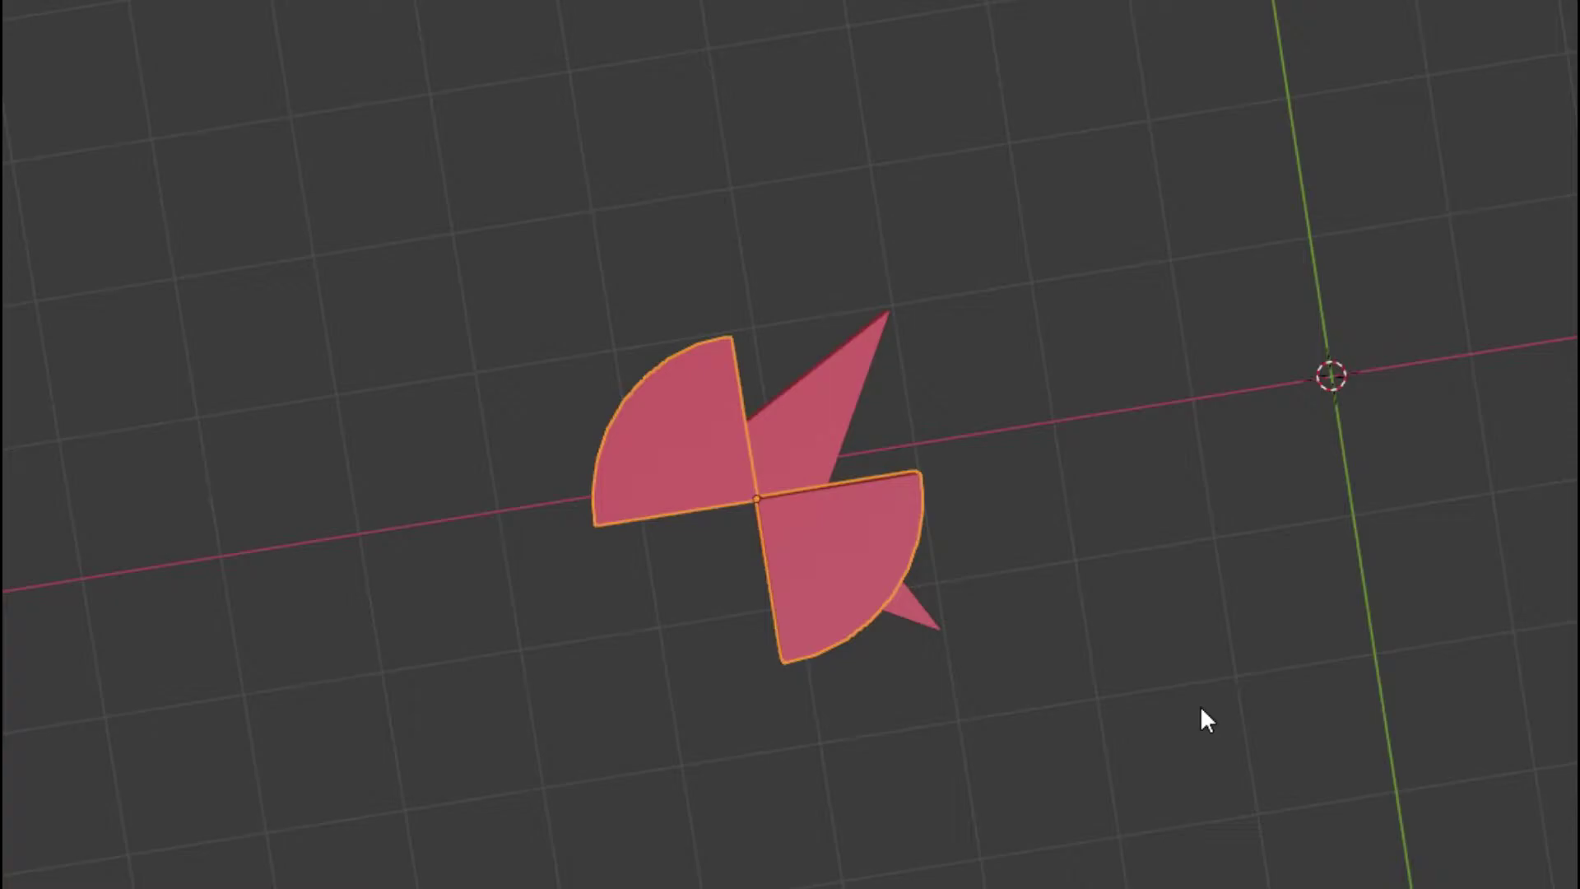
# - Scale Beta down in X and Y only, keeping its thickness
pyautogui.press('s')
pyautogui.hotkey('shift', 'z')
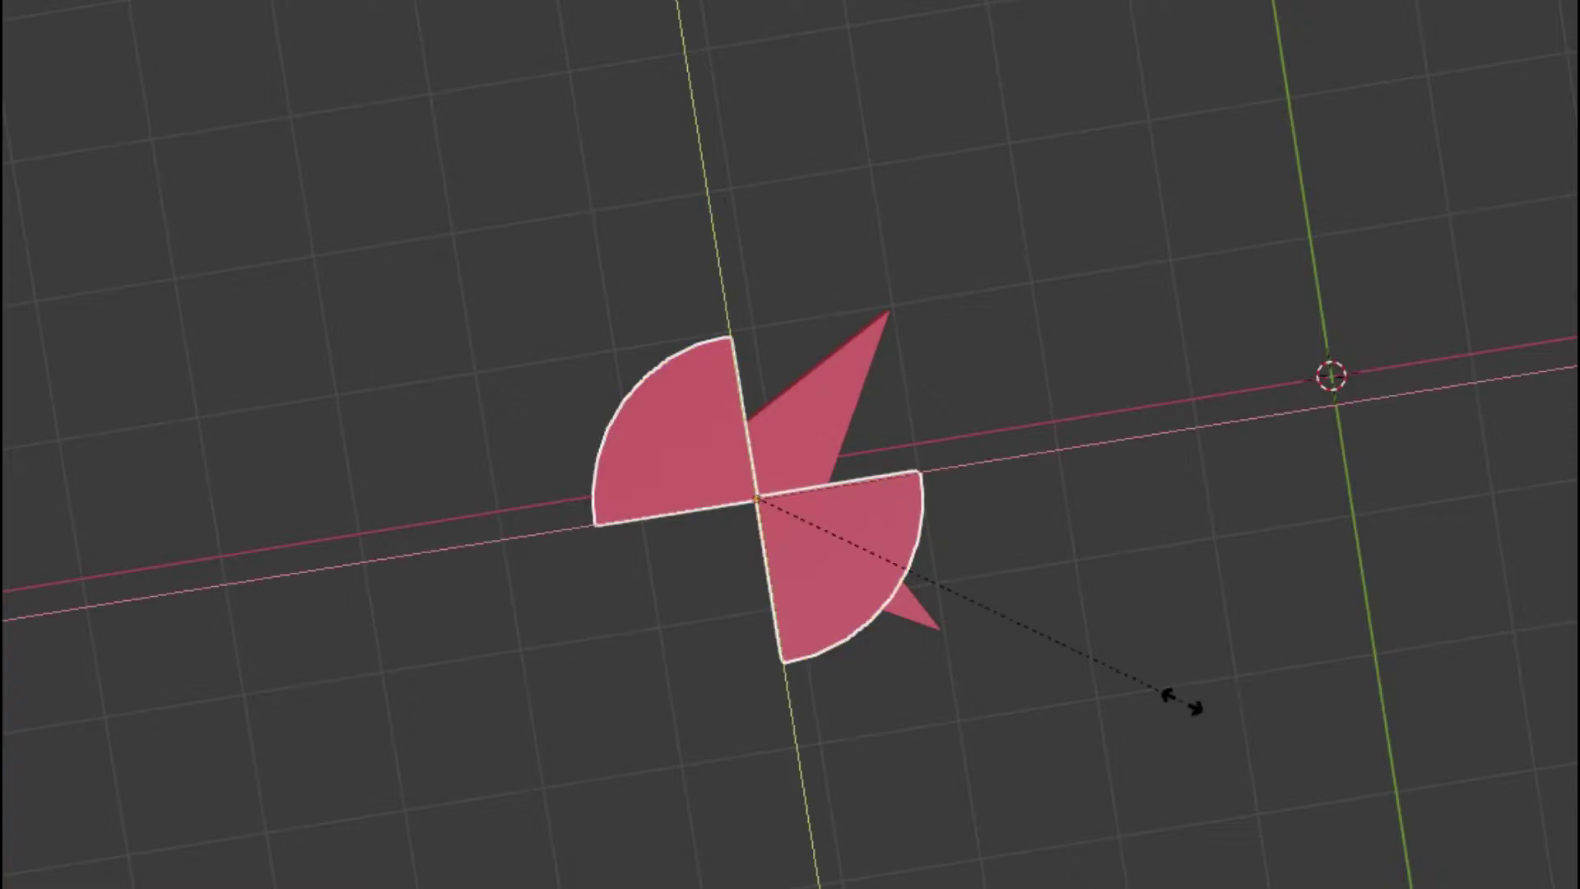
pyautogui.click(1094, 633)
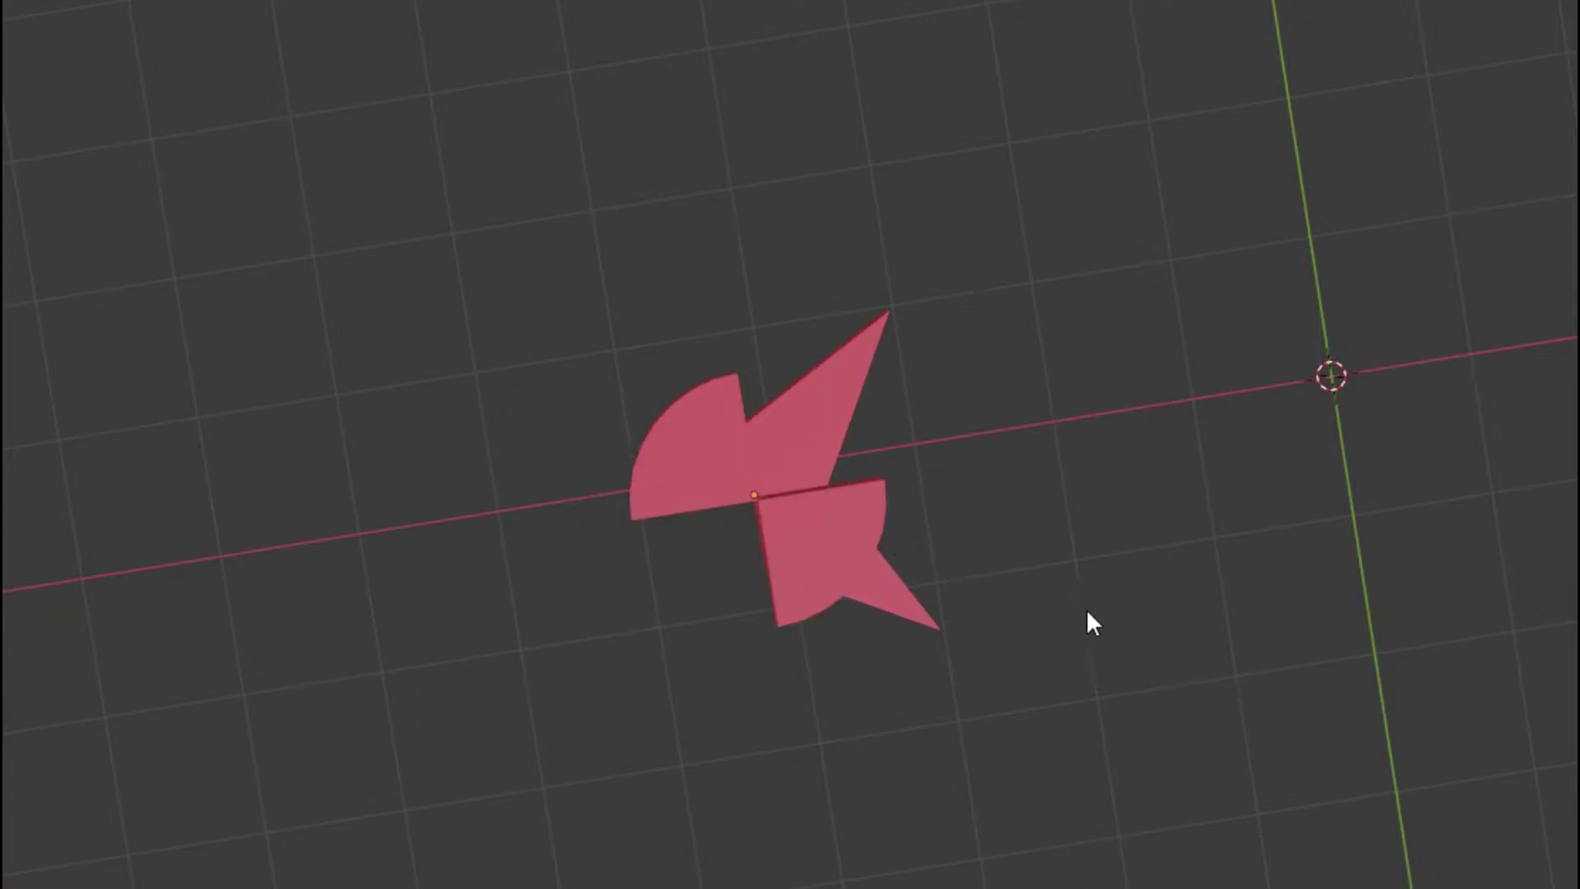
pyautogui.click(941, 626)
pyautogui.press('g')
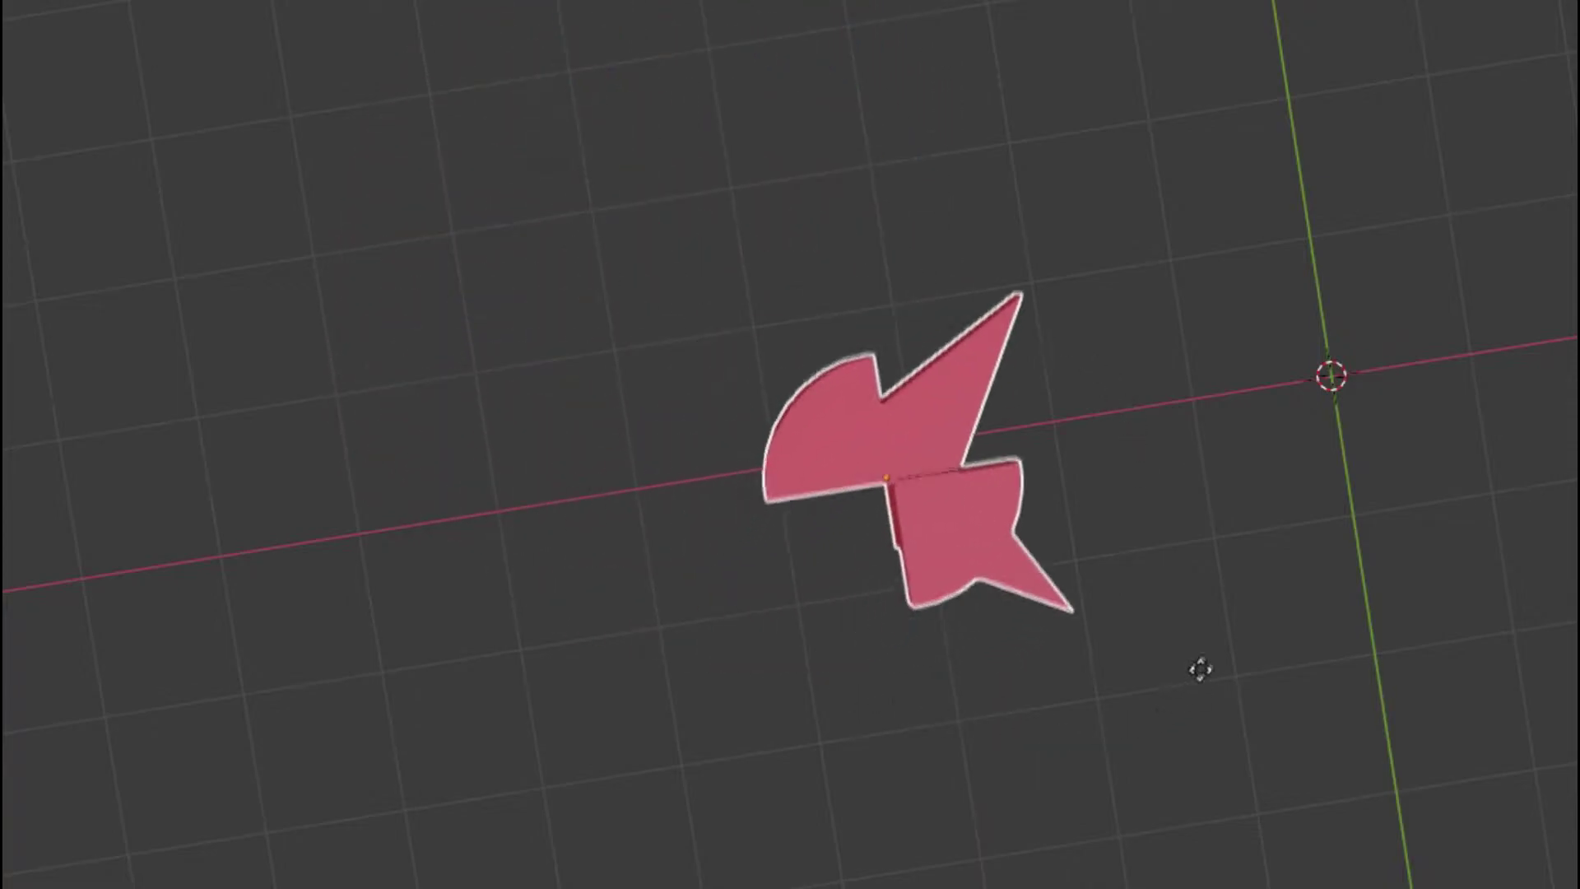
pyautogui.rightClick(1189, 629)
# - Rotate the whole stacked shape a quarter turn counterclockwise about the Z axis
pyautogui.moveTo(1071, 674); pyautogui.dragTo(1115, 444, button='middle')
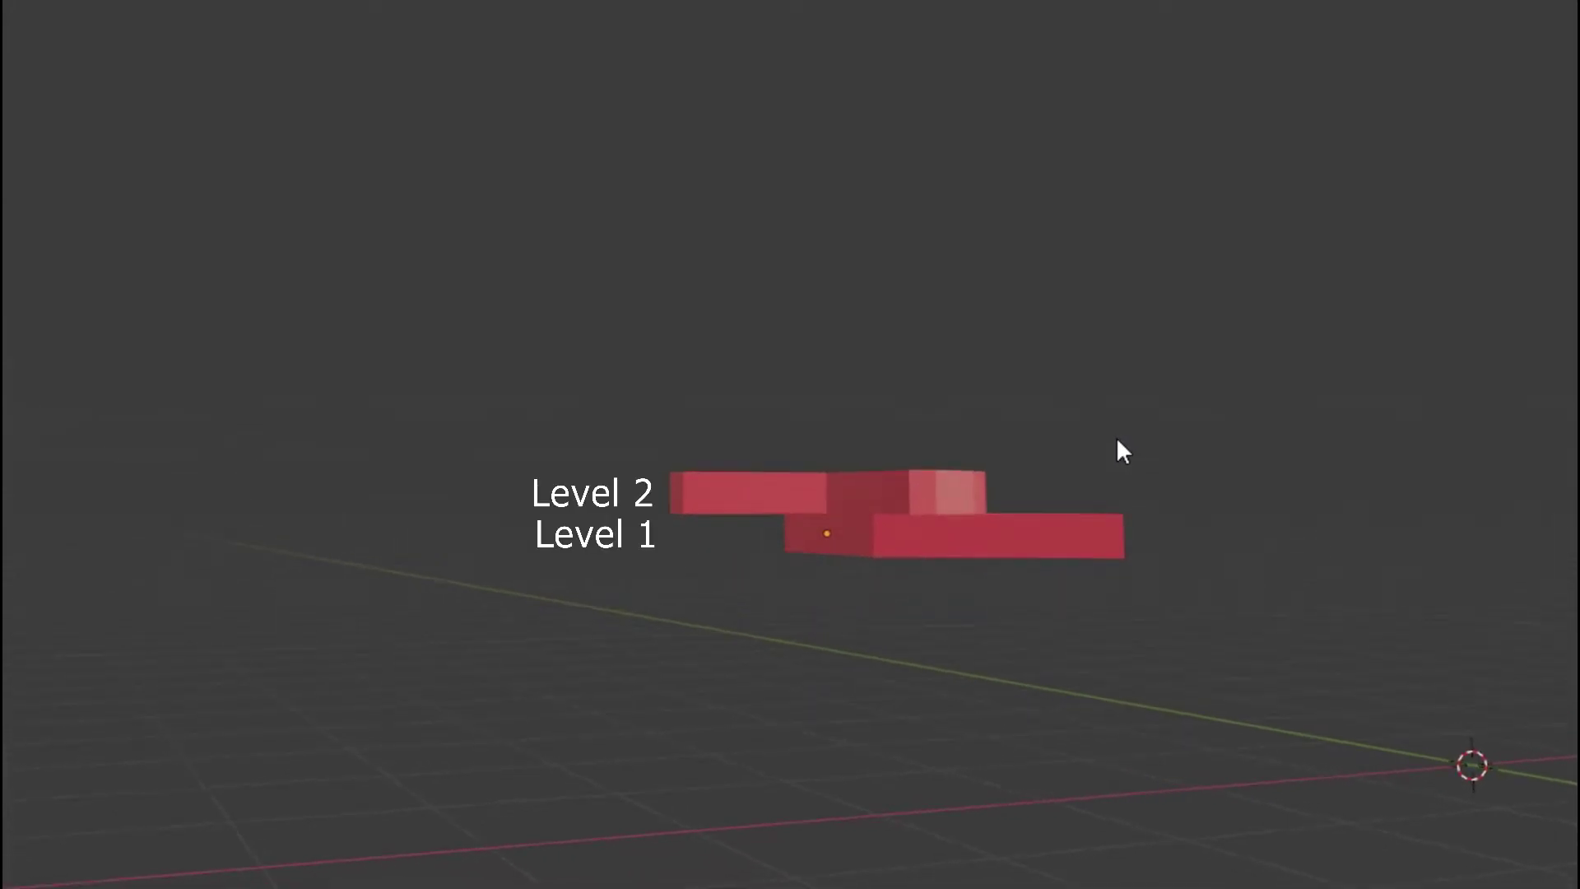
pyautogui.moveTo(1122, 441); pyautogui.dragTo(1079, 719, button='middle')
pyautogui.press('a')
pyautogui.press('r')
pyautogui.press('z')
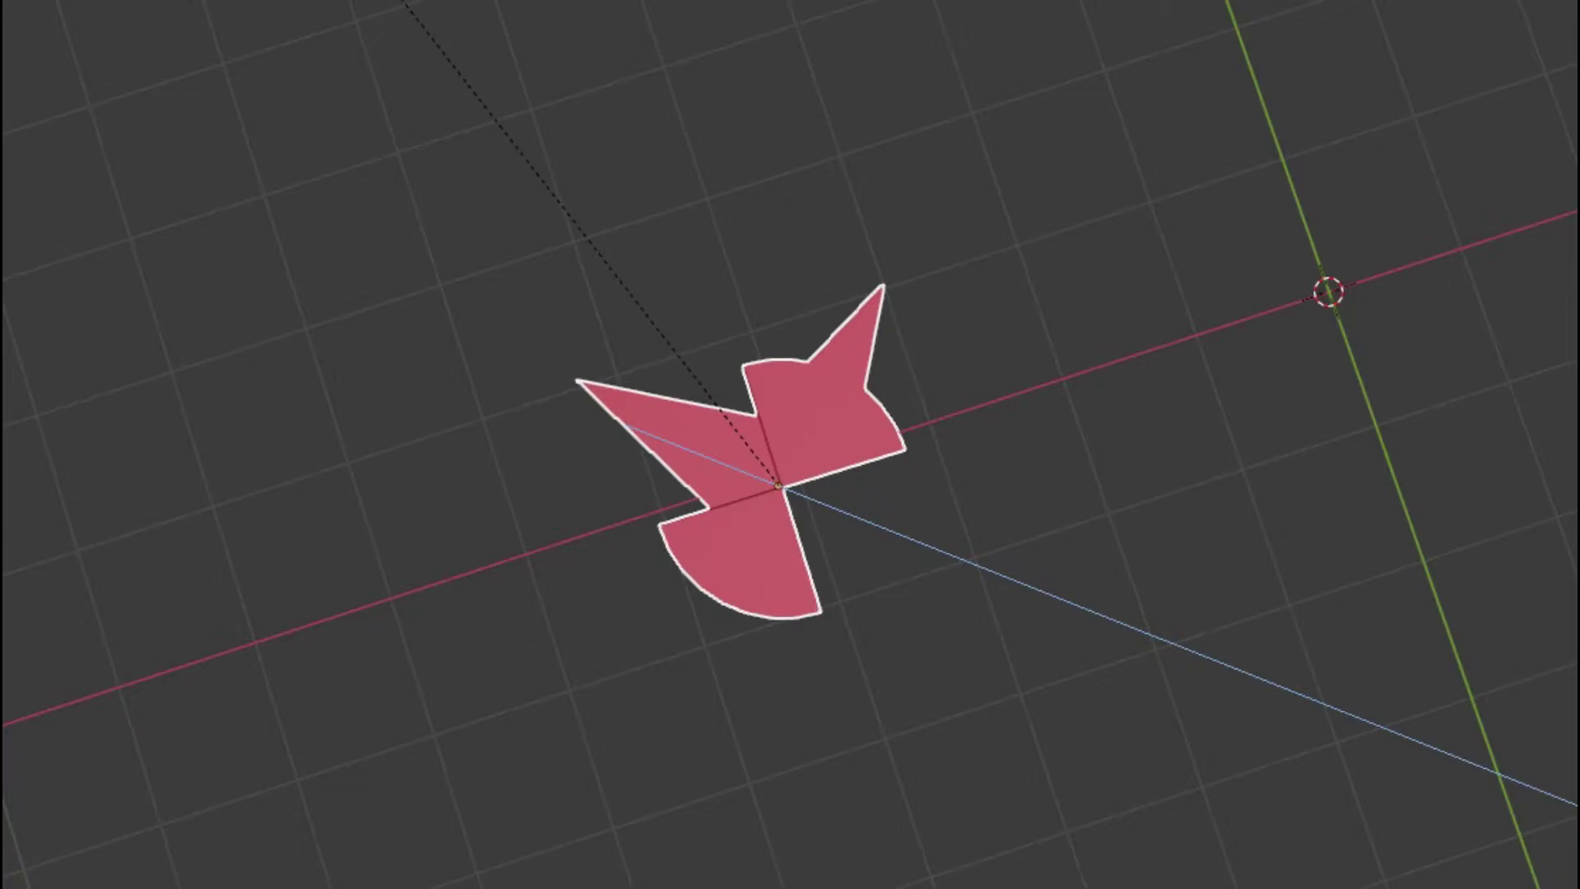
pyautogui.press('Return')
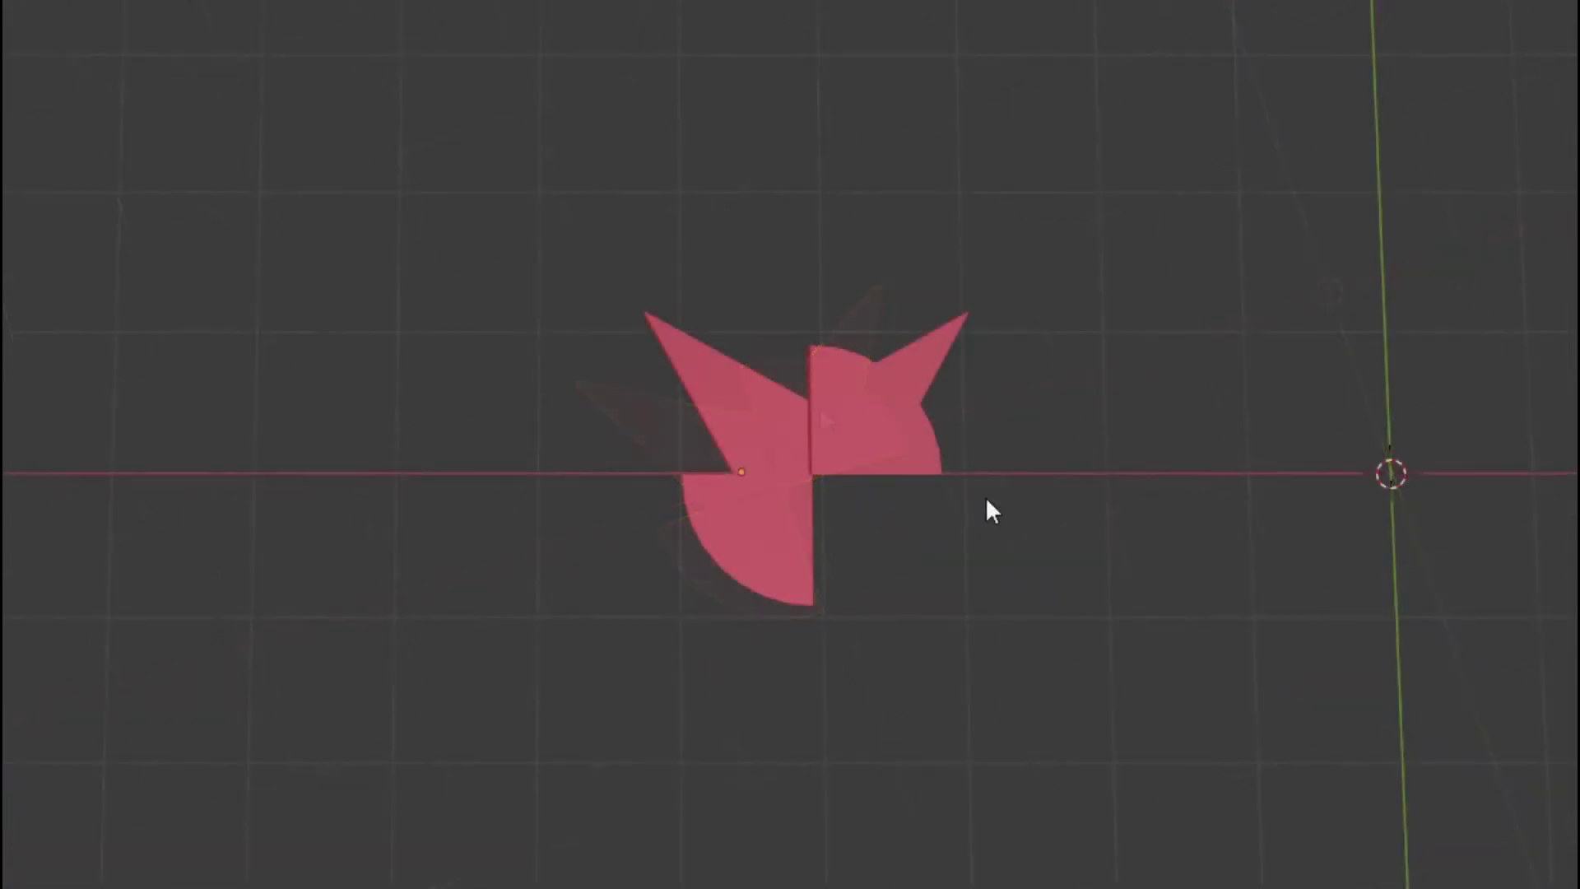
# - Move the right half of the stacked shape away from the left half along the X axis
pyautogui.click(918, 441)
pyautogui.press('g')
pyautogui.press('x')
pyautogui.click(1184, 638)
pyautogui.moveTo(1019, 703); pyautogui.dragTo(1062, 463, button='middle')
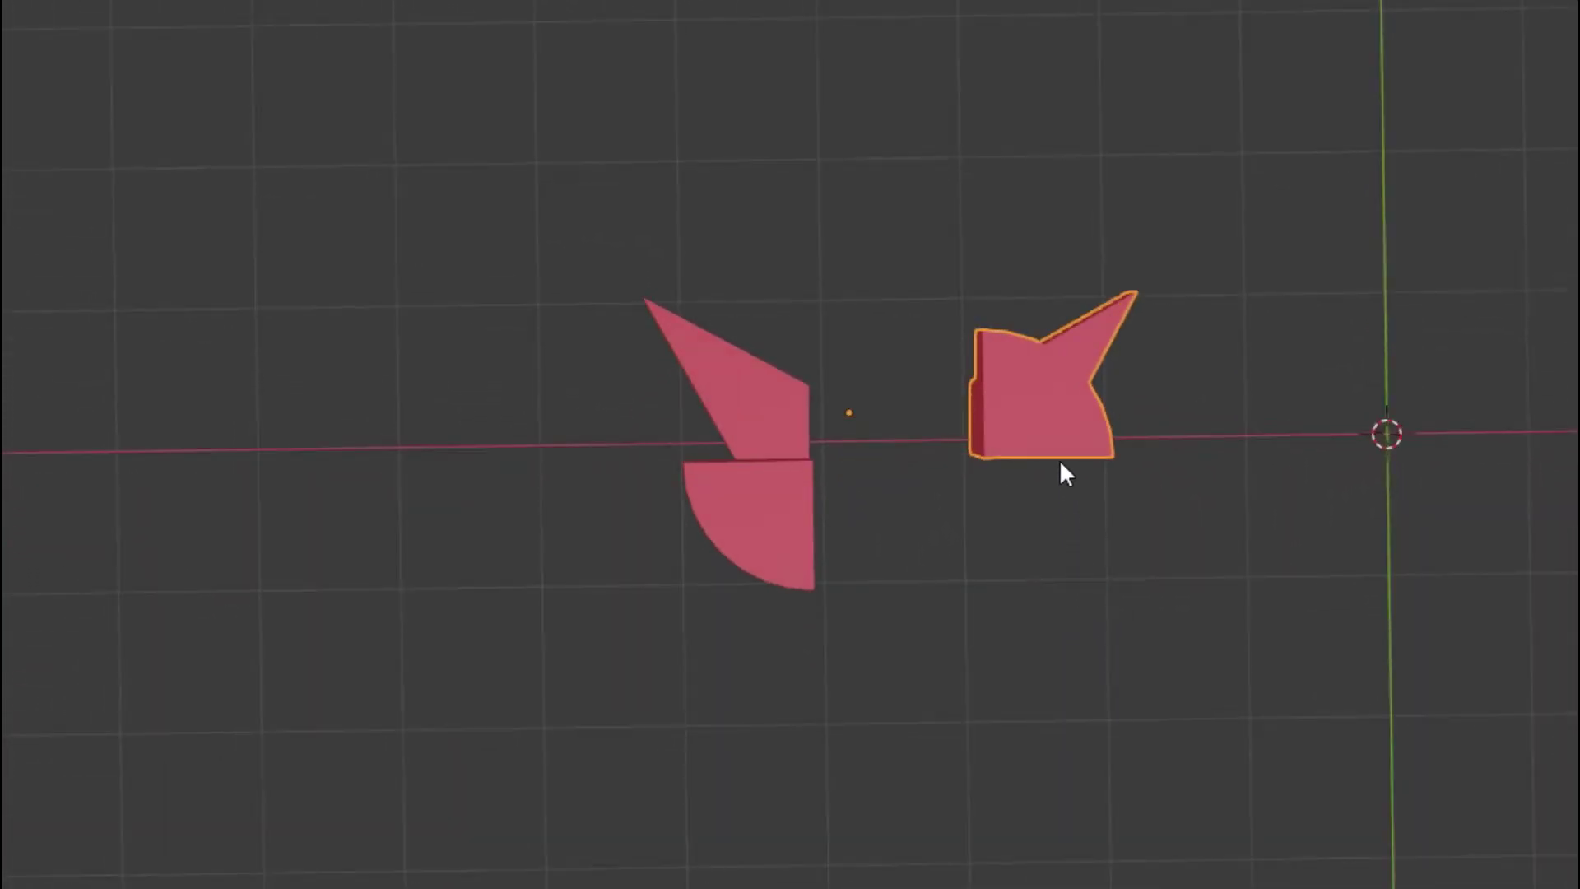
# - Delete the separated right half and join the remaining left-half spike and quarter-circle pieces into one object
pyautogui.press('Delete')
pyautogui.moveTo(589, 250); pyautogui.dragTo(897, 646)
pyautogui.hotkey('ctrl', 'j')
# - Rotate the joined left half a quarter turn clockwise about the Z axis
pyautogui.press('r')
pyautogui.press('z')
pyautogui.click(1020, 763)
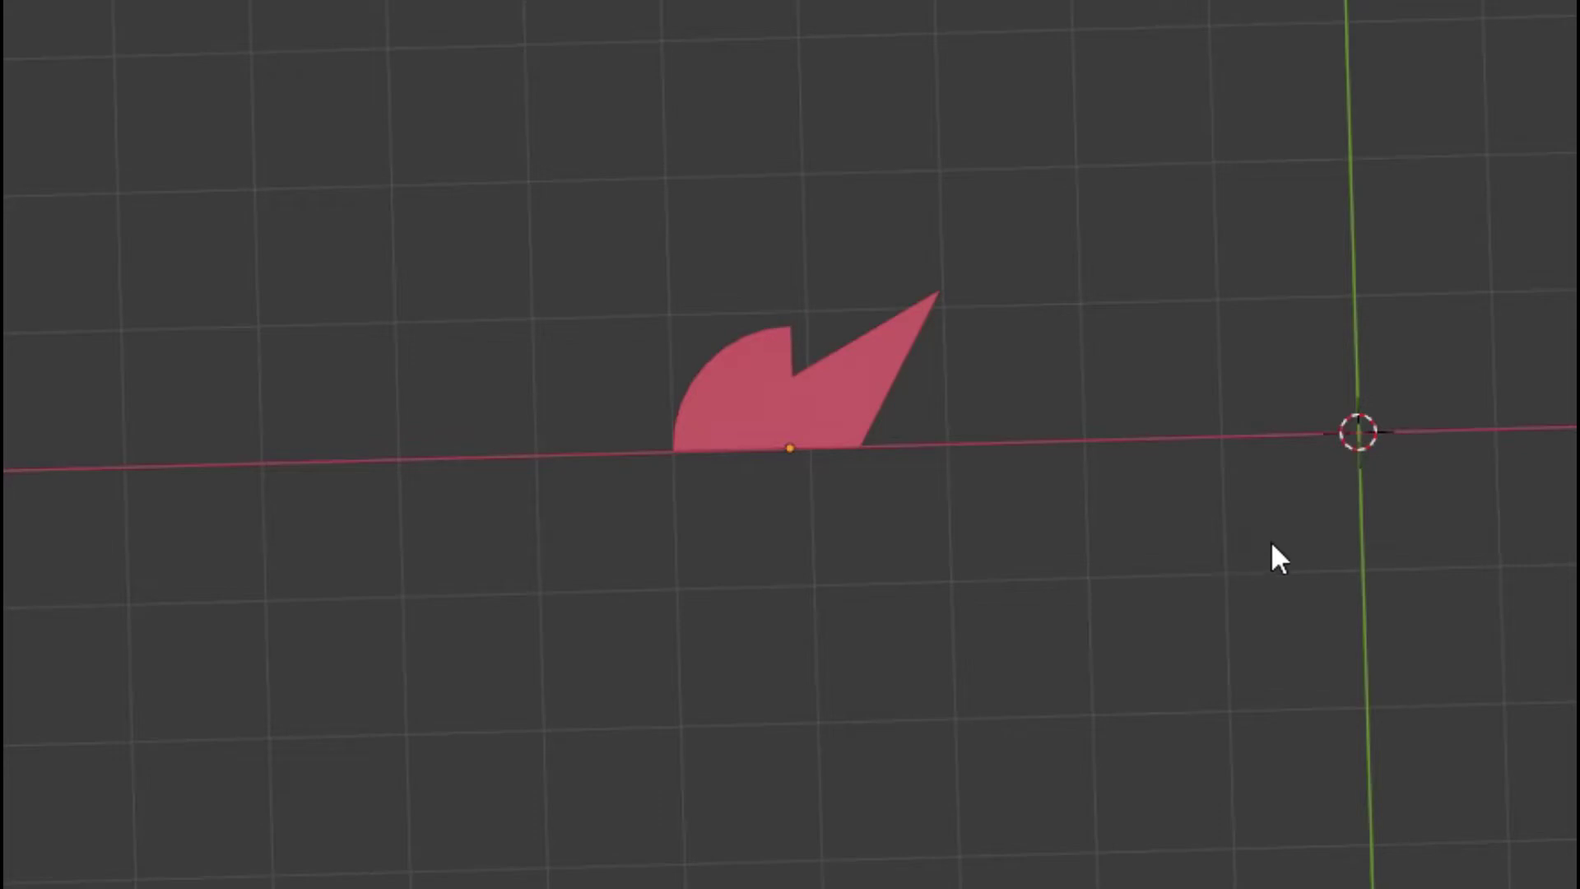
pyautogui.moveTo(1039, 568); pyautogui.dragTo(1061, 194, button='middle')
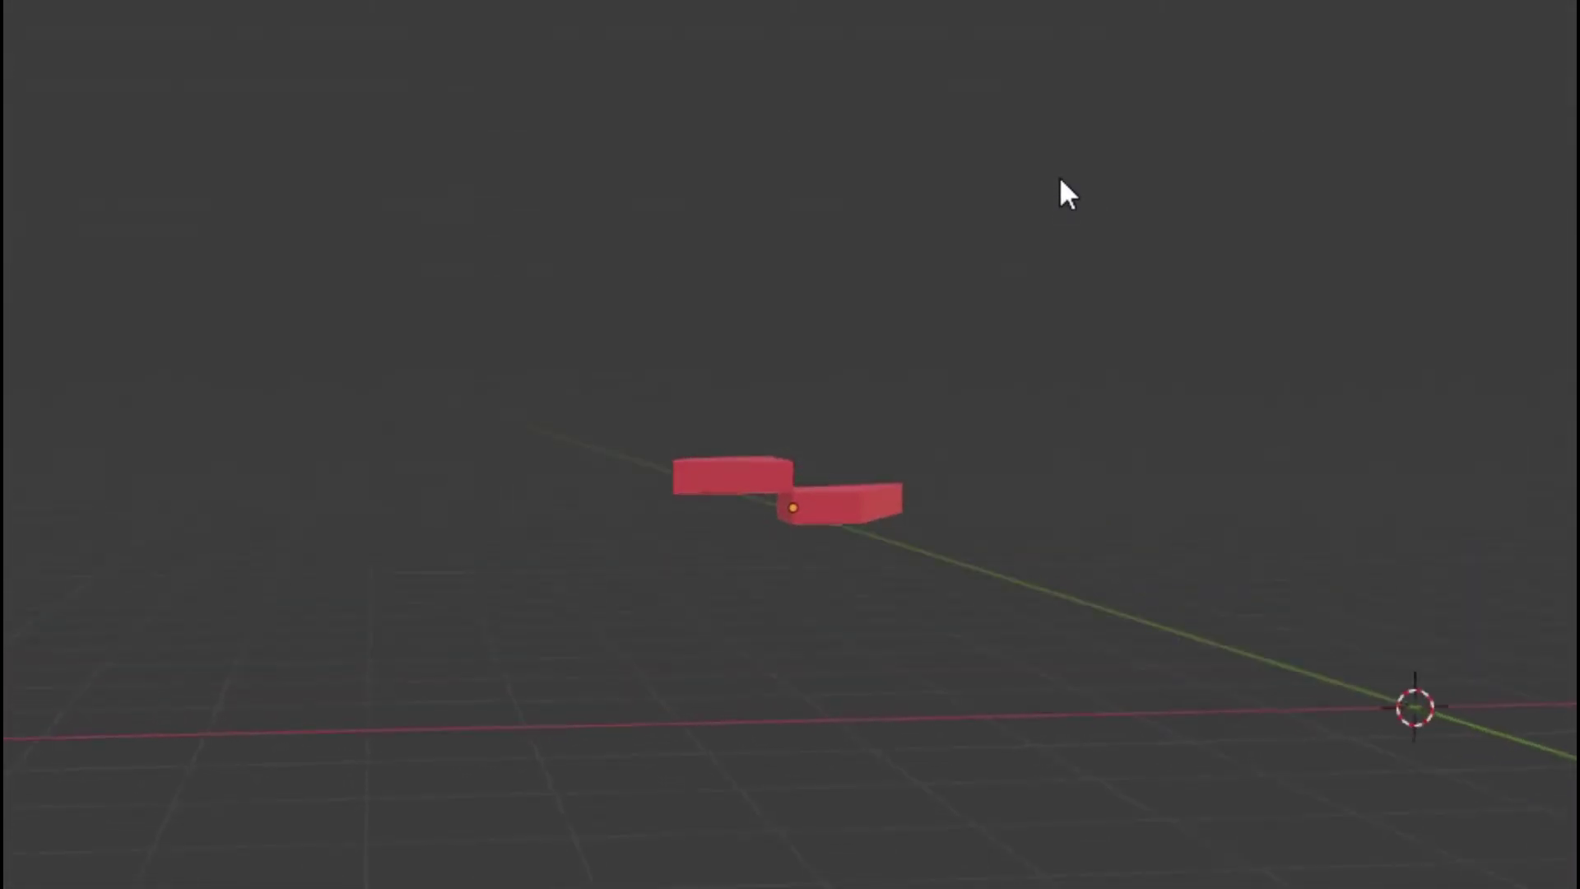
pyautogui.moveTo(974, 314); pyautogui.dragTo(1060, 493, button='middle')
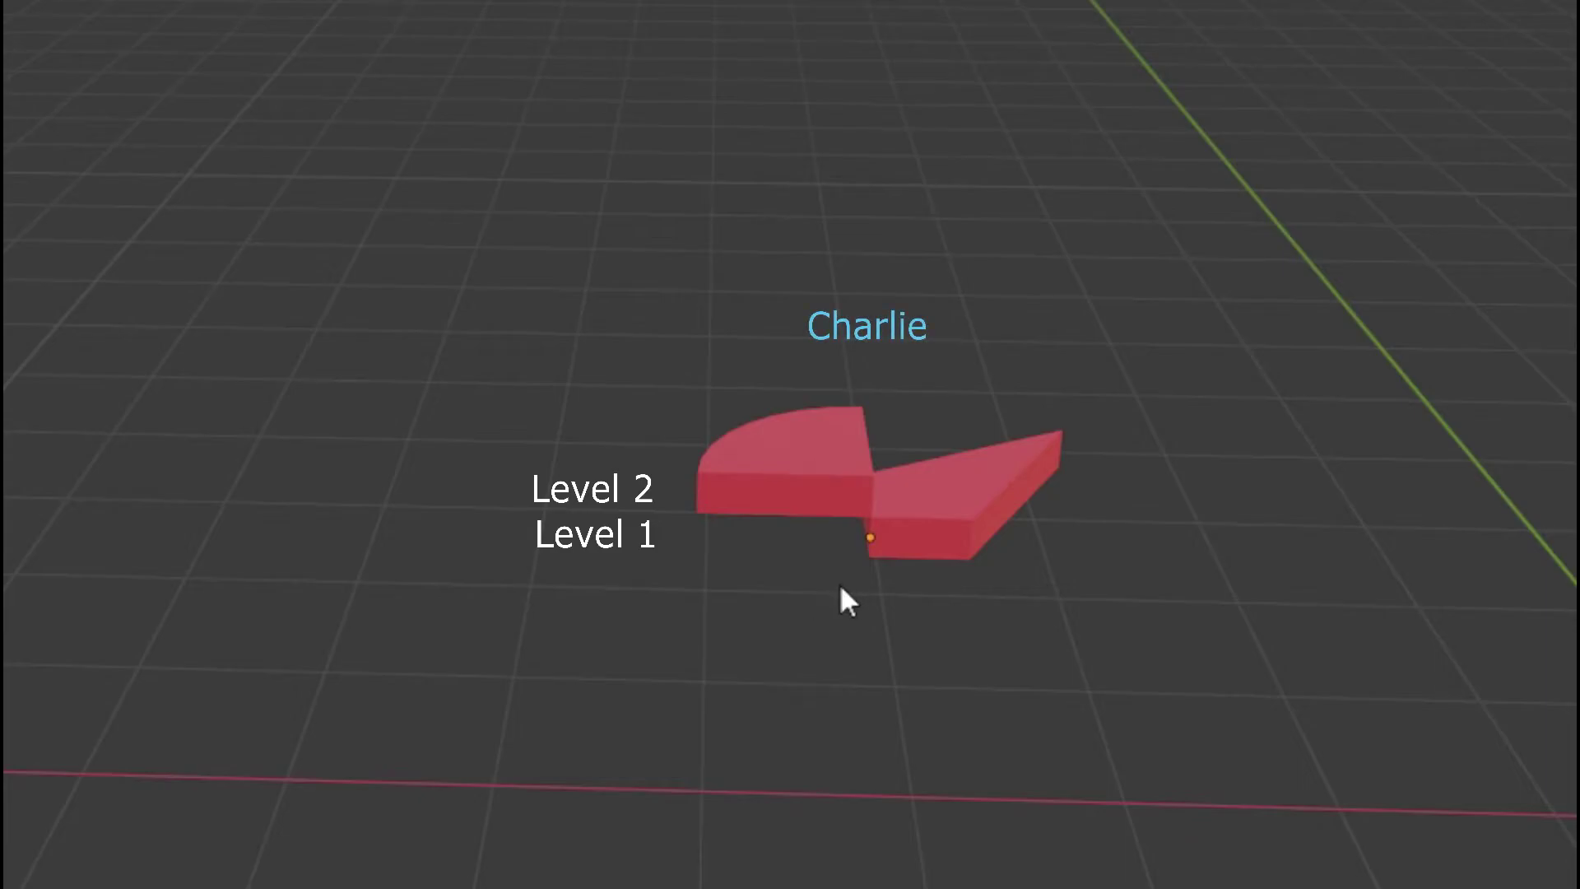
pyautogui.moveTo(838, 584); pyautogui.dragTo(874, 826, button='middle')
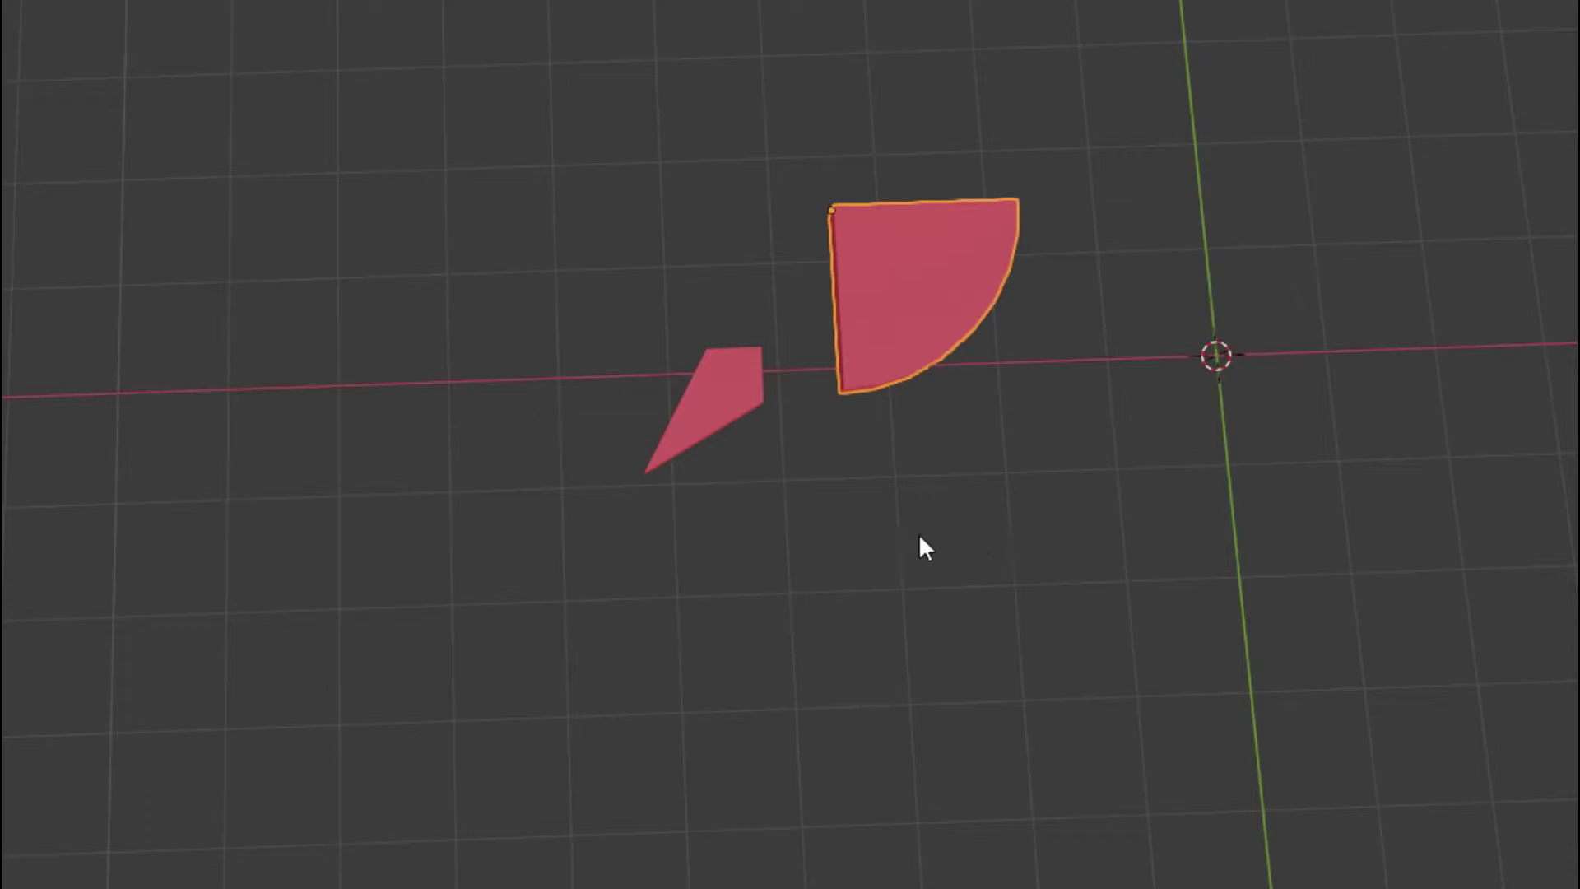
# - Lower the large quarter-circle piece along the Z axis to the same level as the spike piece
pyautogui.click(738, 387)
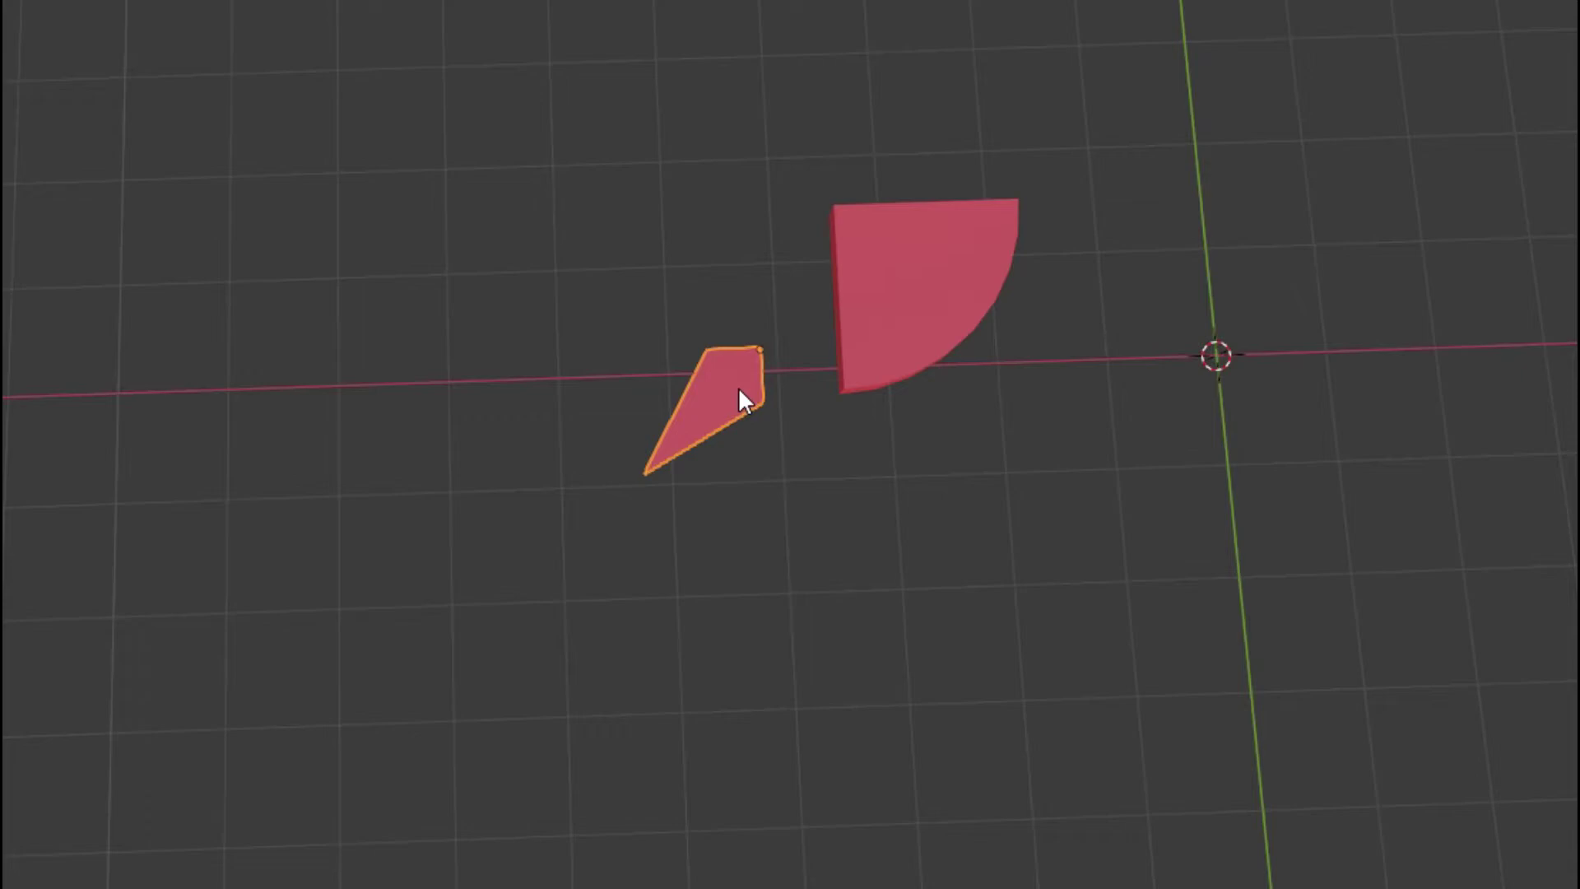
pyautogui.click(917, 337)
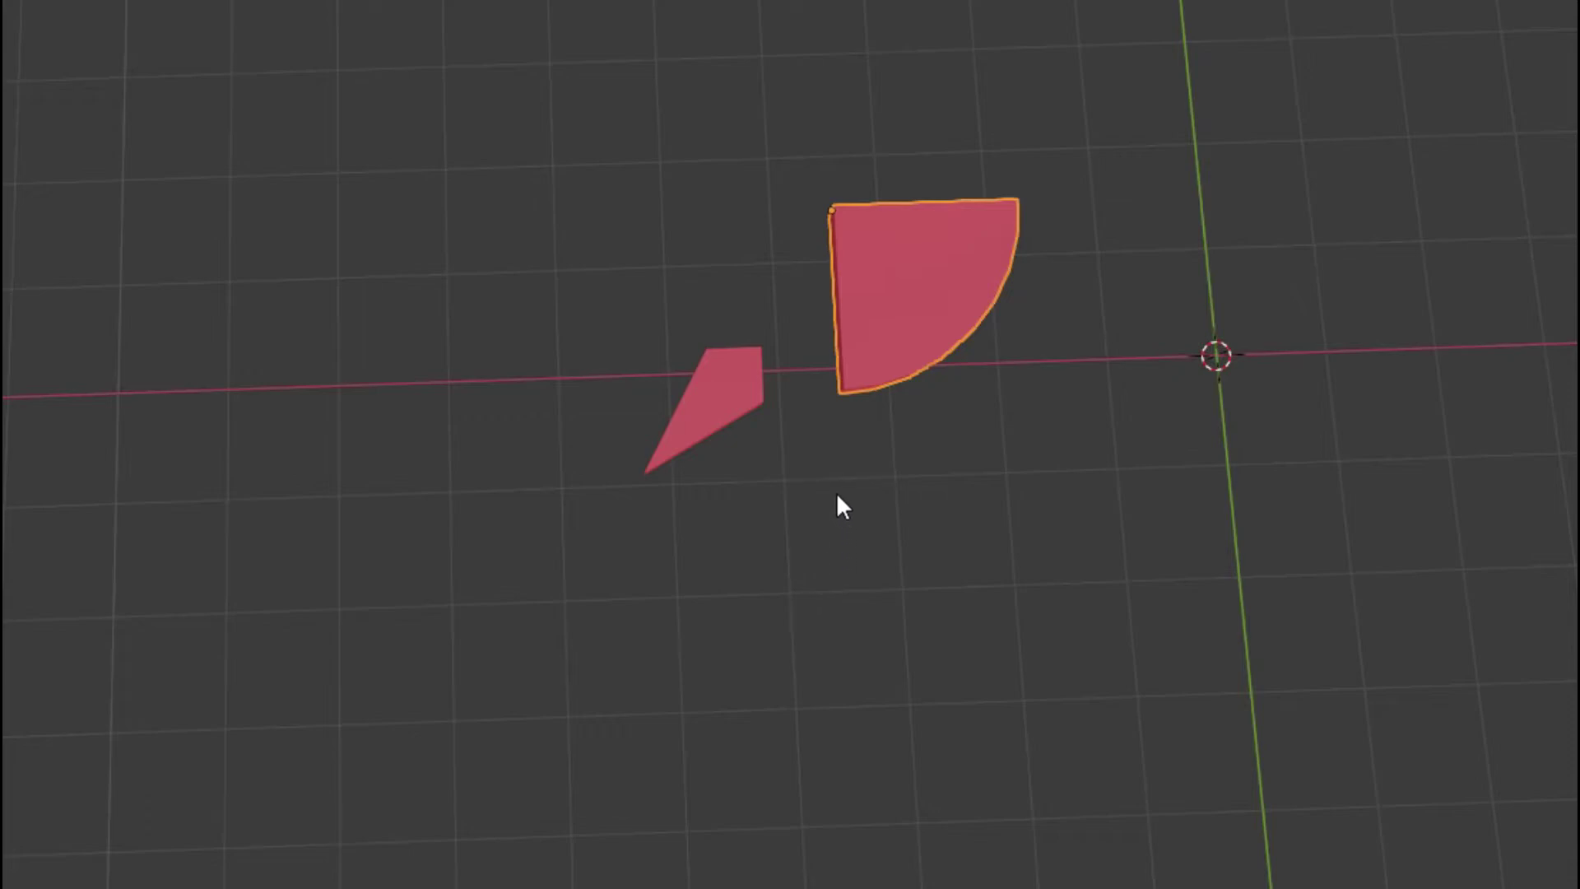
pyautogui.moveTo(977, 594); pyautogui.dragTo(1074, 621, button='middle')
pyautogui.press('g')
pyautogui.press('z')
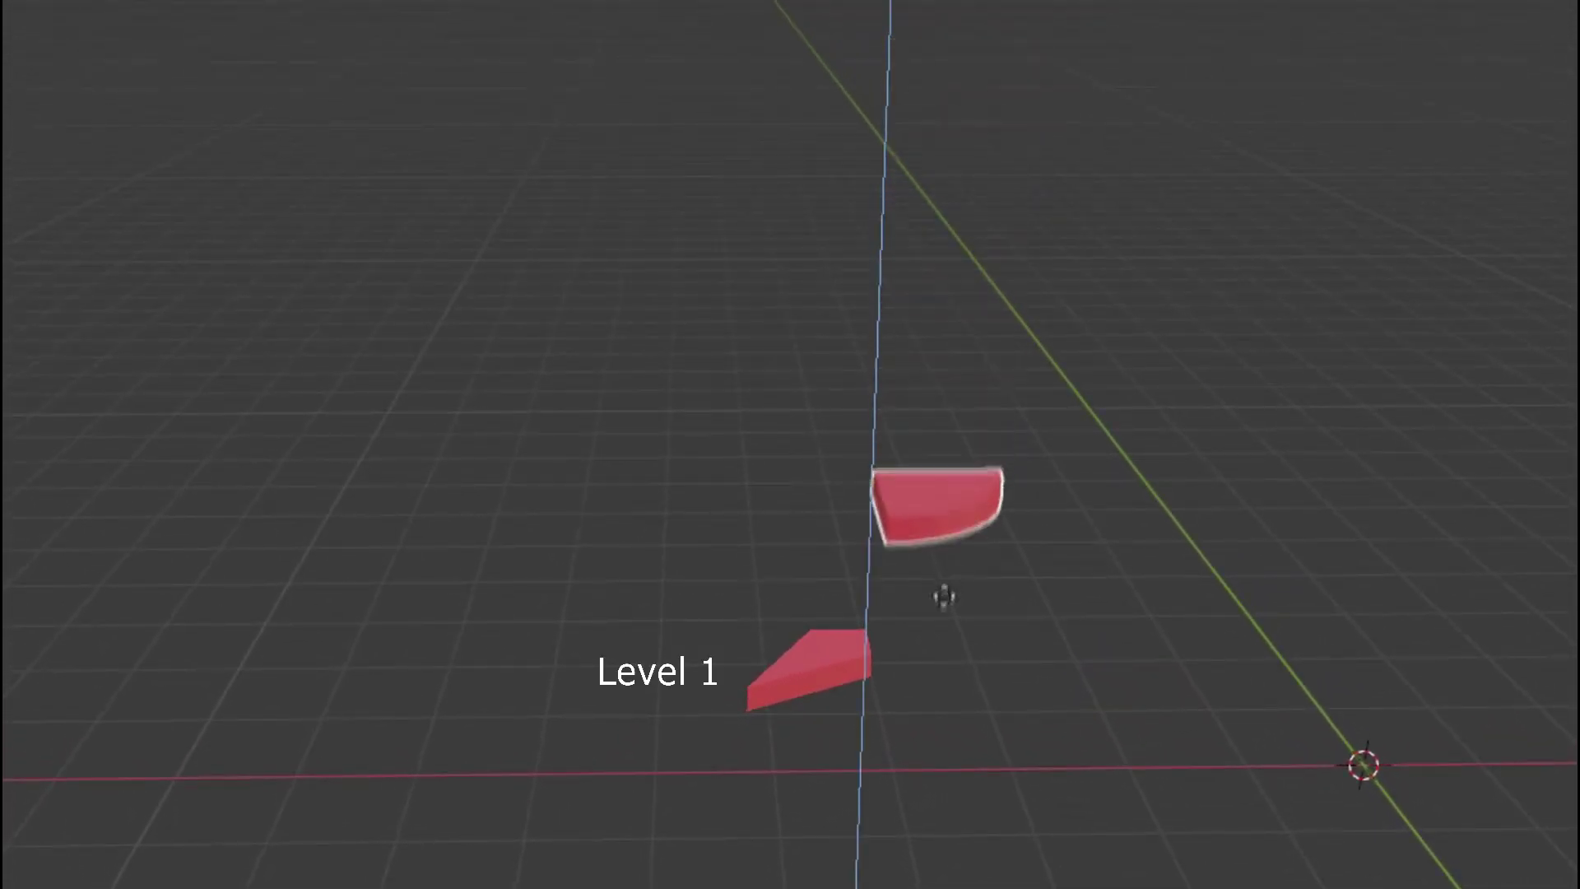
pyautogui.click(911, 699)
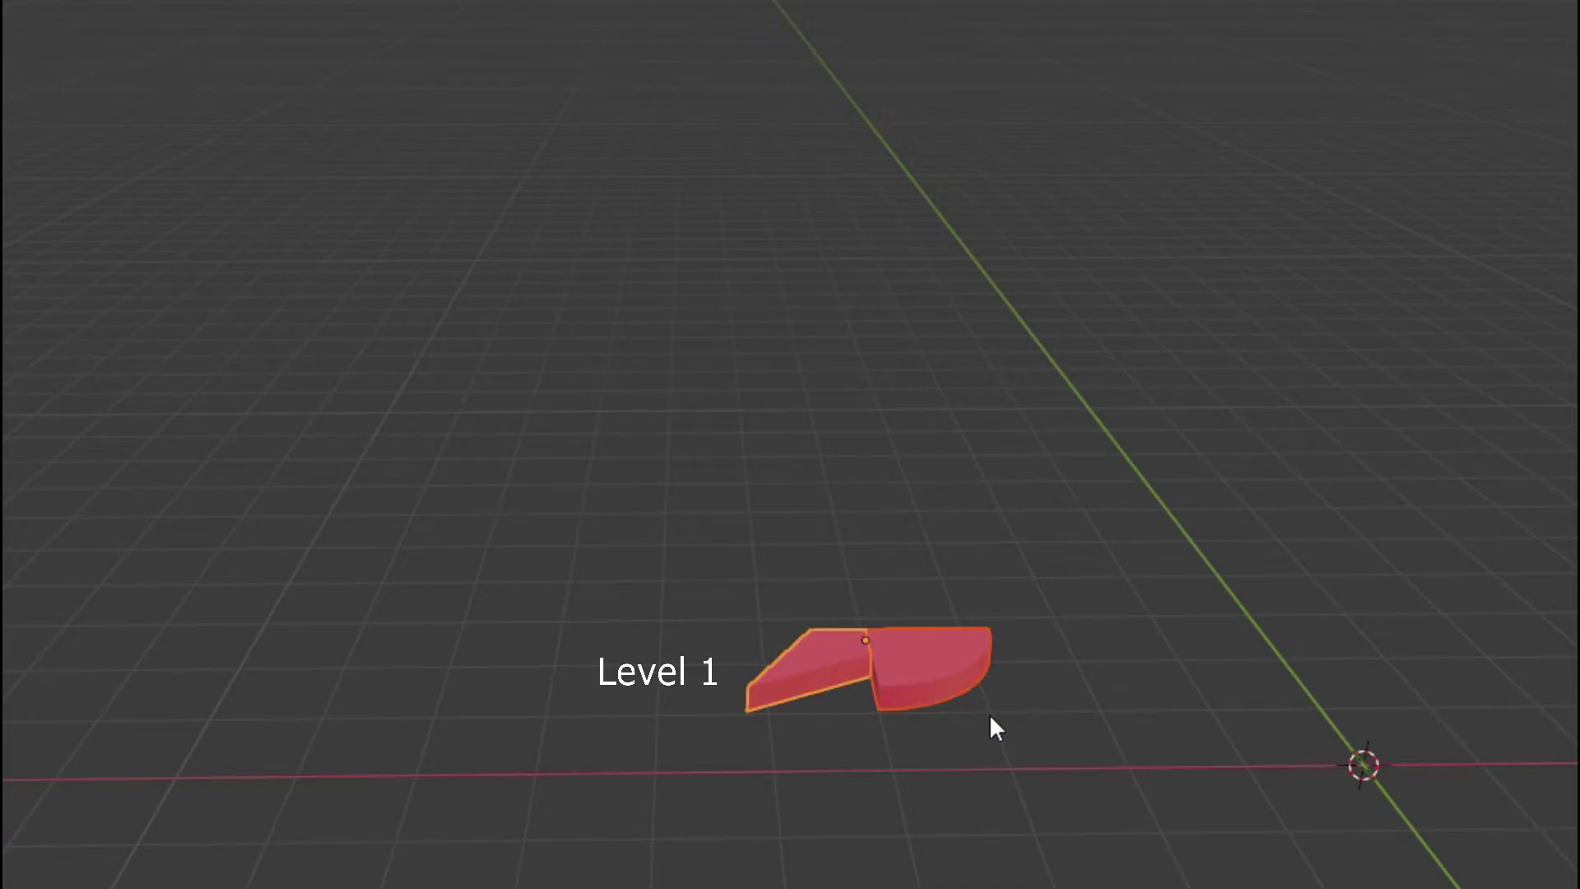
# - Move the combined spike and large quarter-circle shape as one piece
pyautogui.press('g')
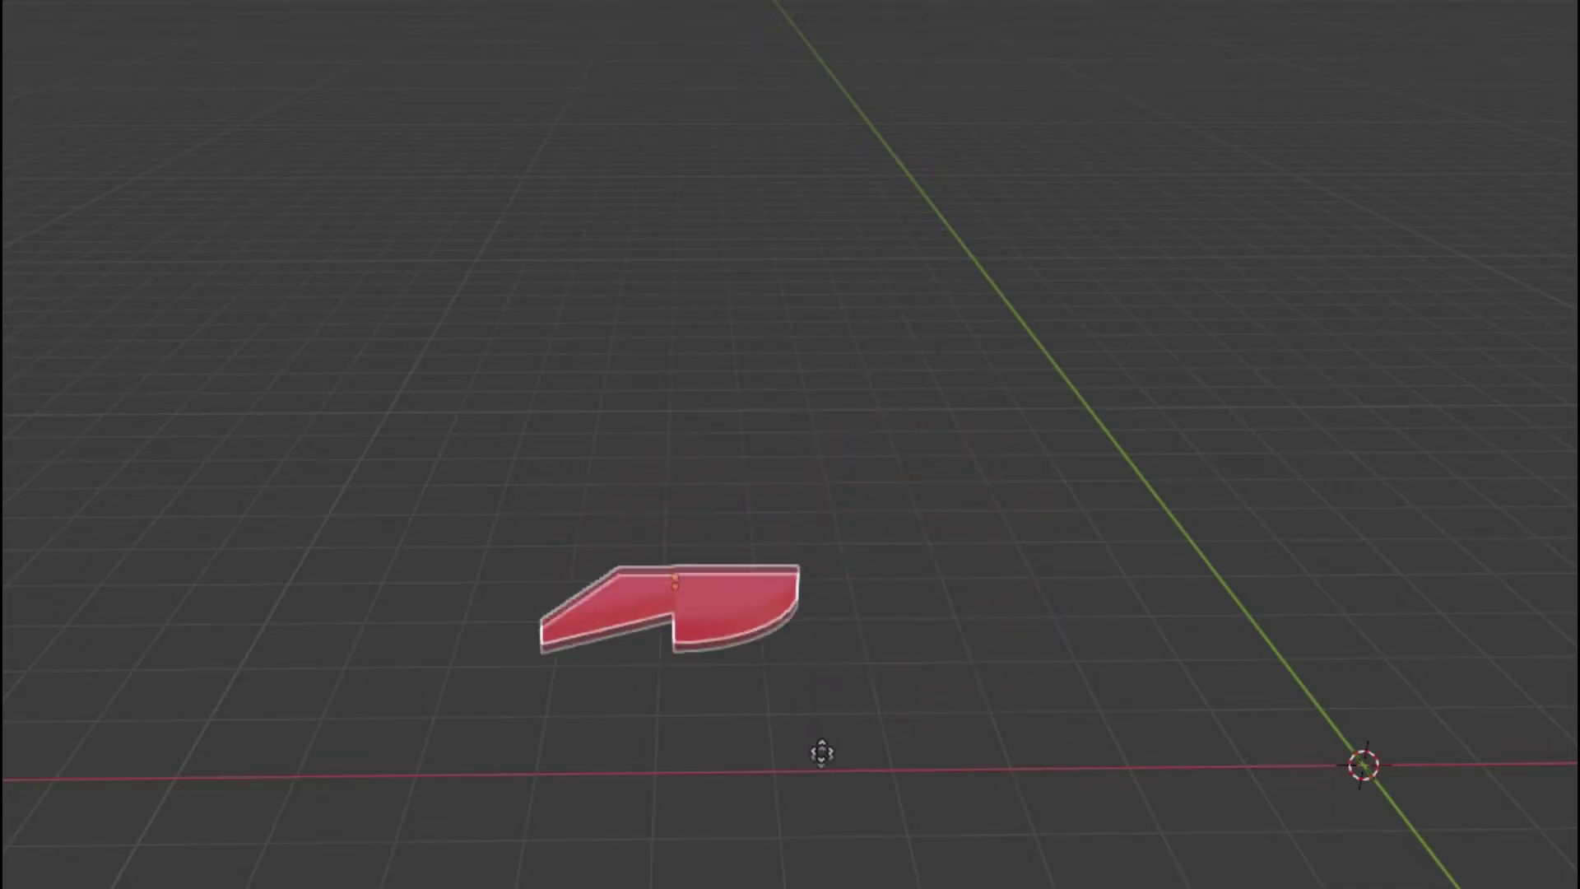
pyautogui.click(1007, 841)
pyautogui.moveTo(1007, 840); pyautogui.dragTo(960, 678, button='middle')
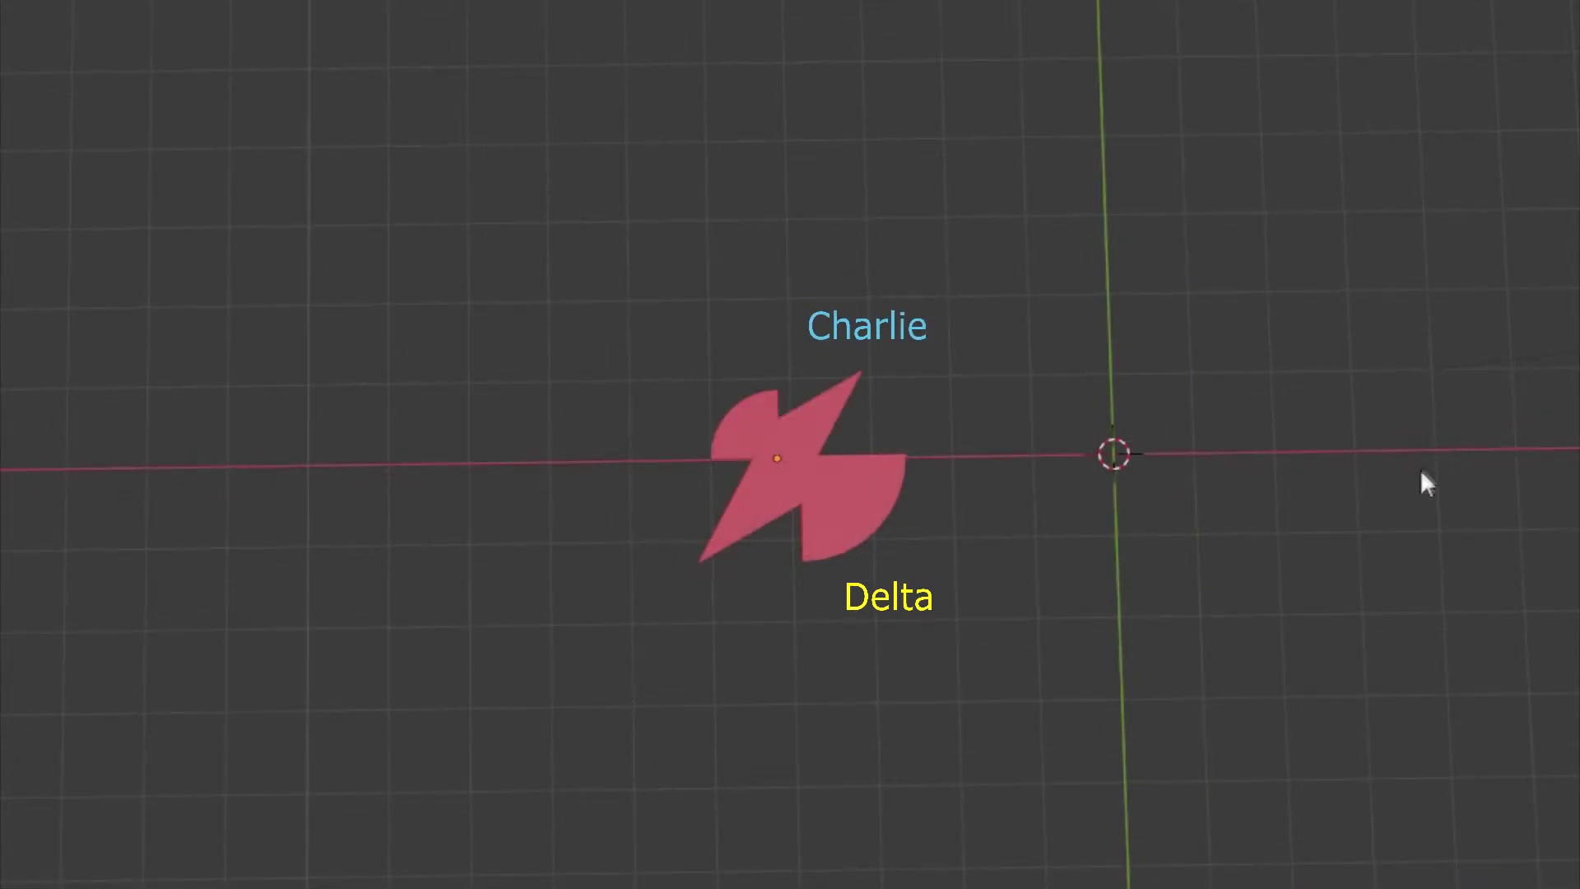
# - Lower the Delta shape along the Z axis into the free space of Charlie at level 1
pyautogui.moveTo(1414, 606); pyautogui.dragTo(1379, 324, button='middle')
pyautogui.click(864, 167)
pyautogui.scroll(2, 997, 214)
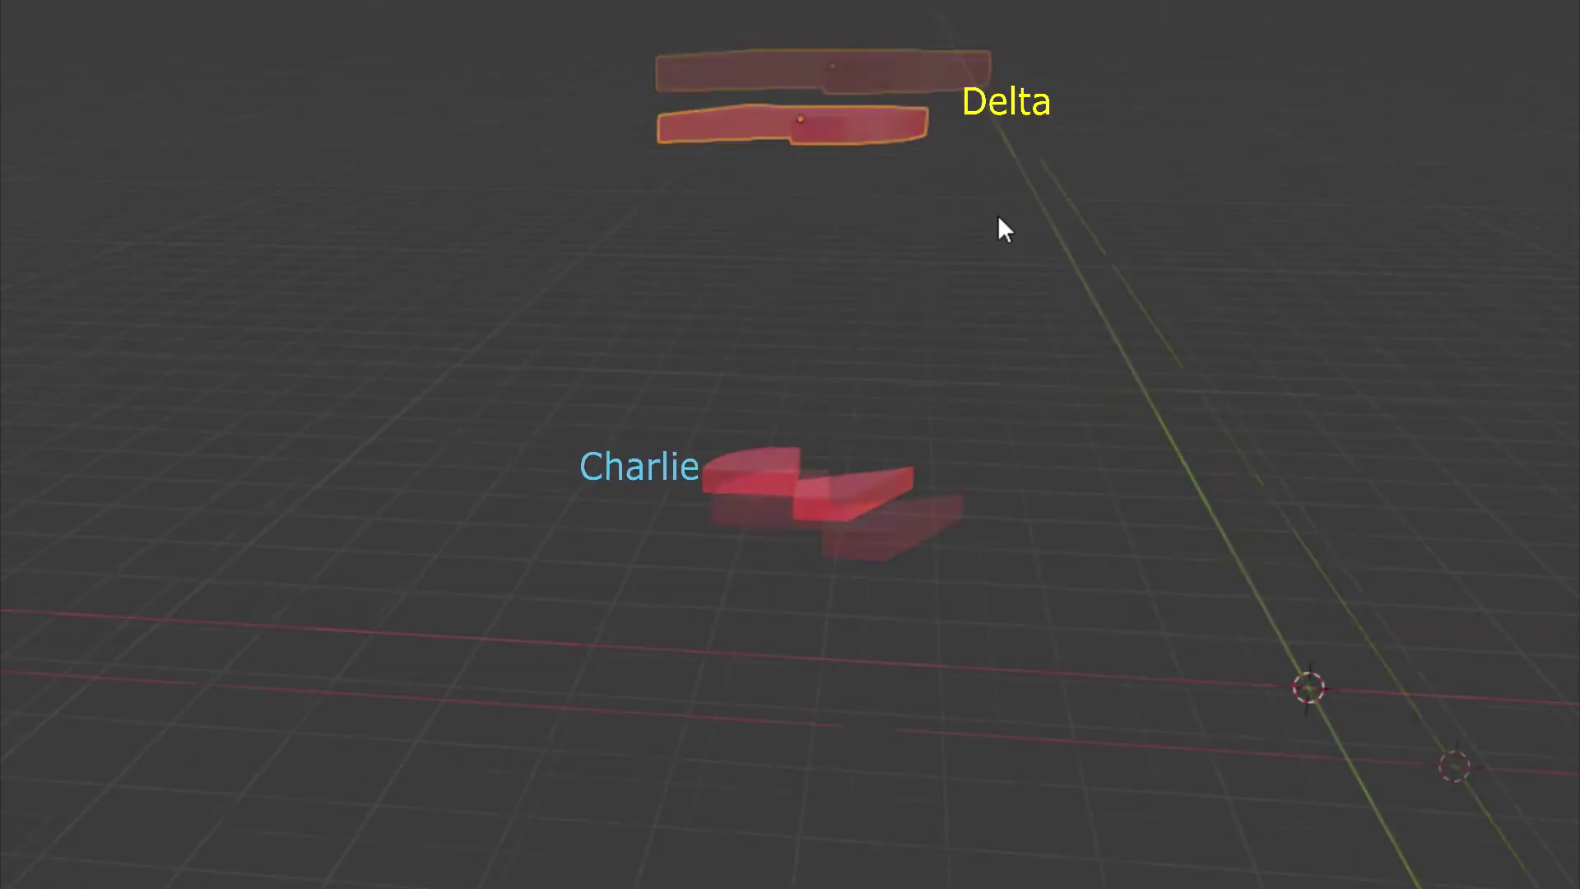
pyautogui.moveTo(997, 215); pyautogui.dragTo(1032, 278, button='middle')
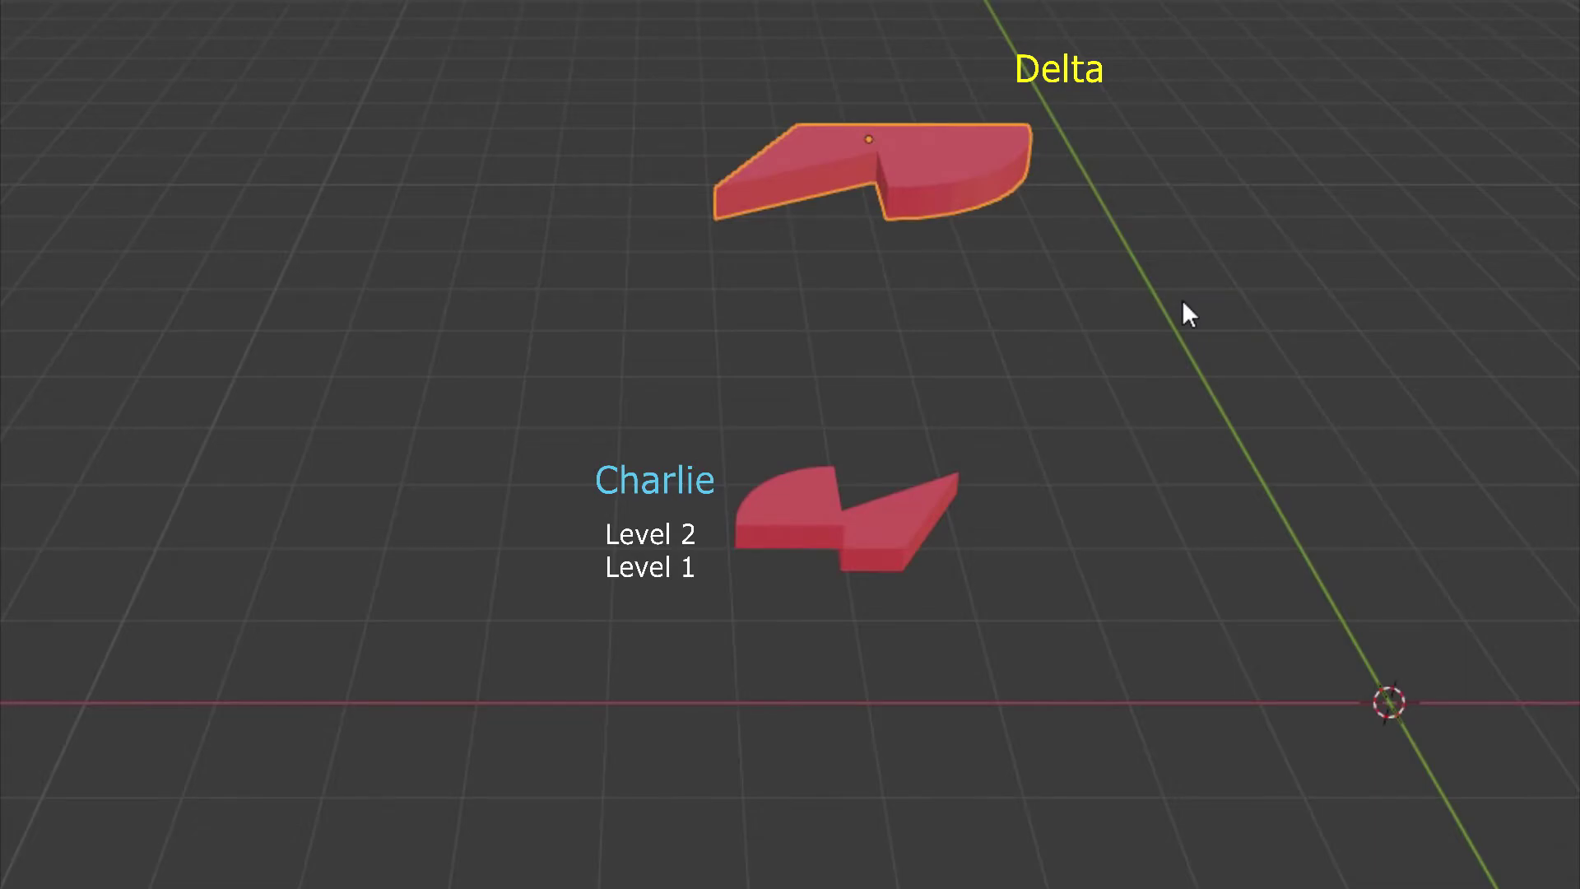
pyautogui.press('g')
pyautogui.press('z')
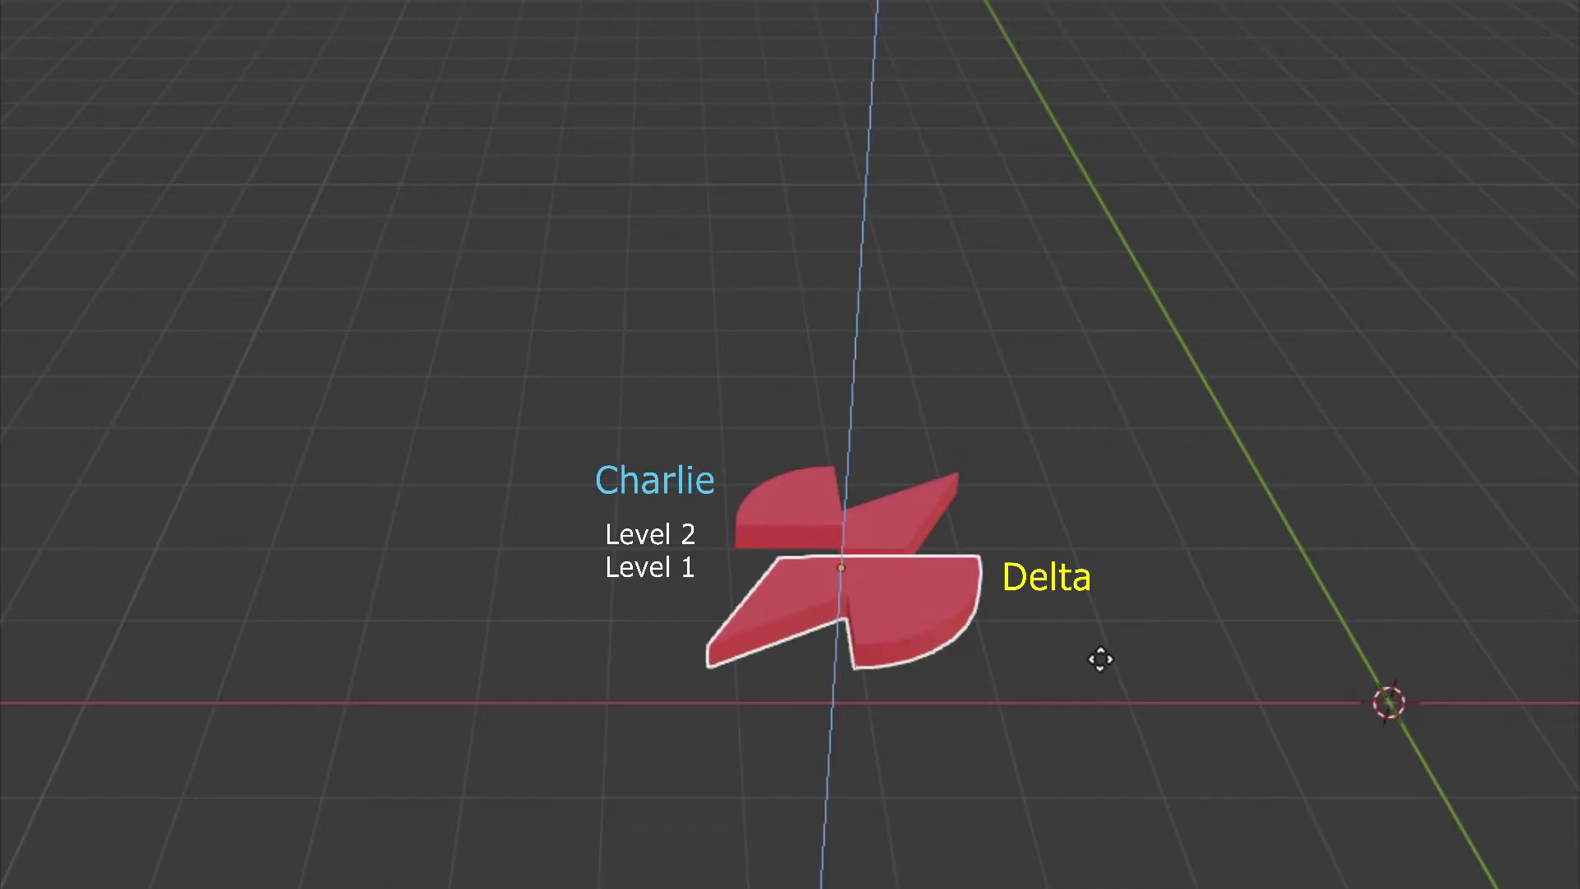
pyautogui.click(1100, 659)
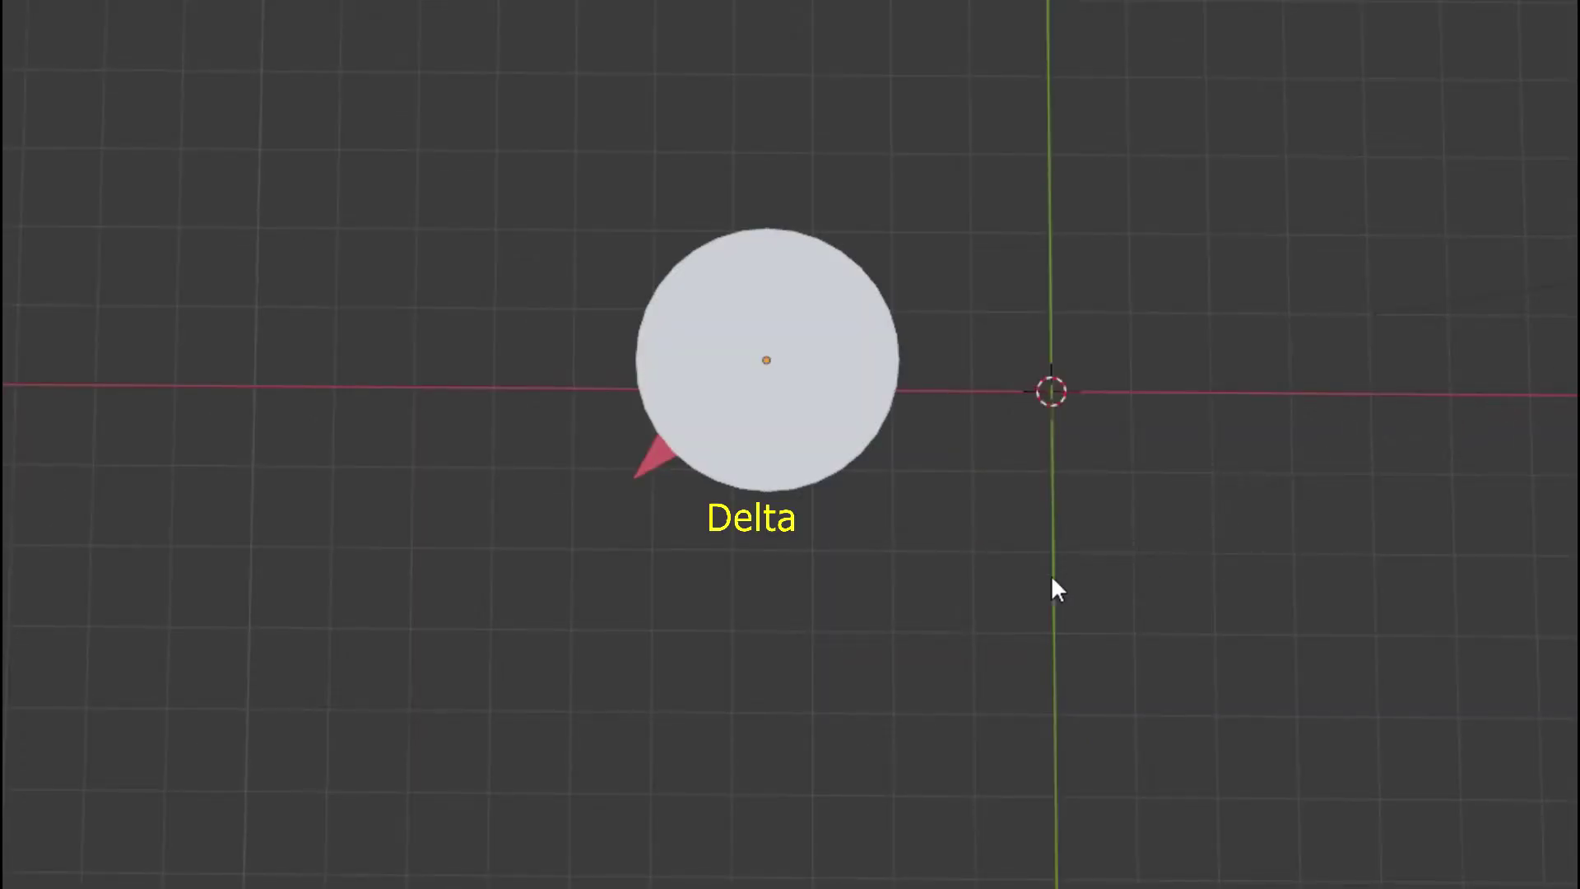
# - Lower the white disc along the Z axis so that it rests on top of Delta at level 2
pyautogui.moveTo(1033, 581); pyautogui.dragTo(1053, 469, button='middle')
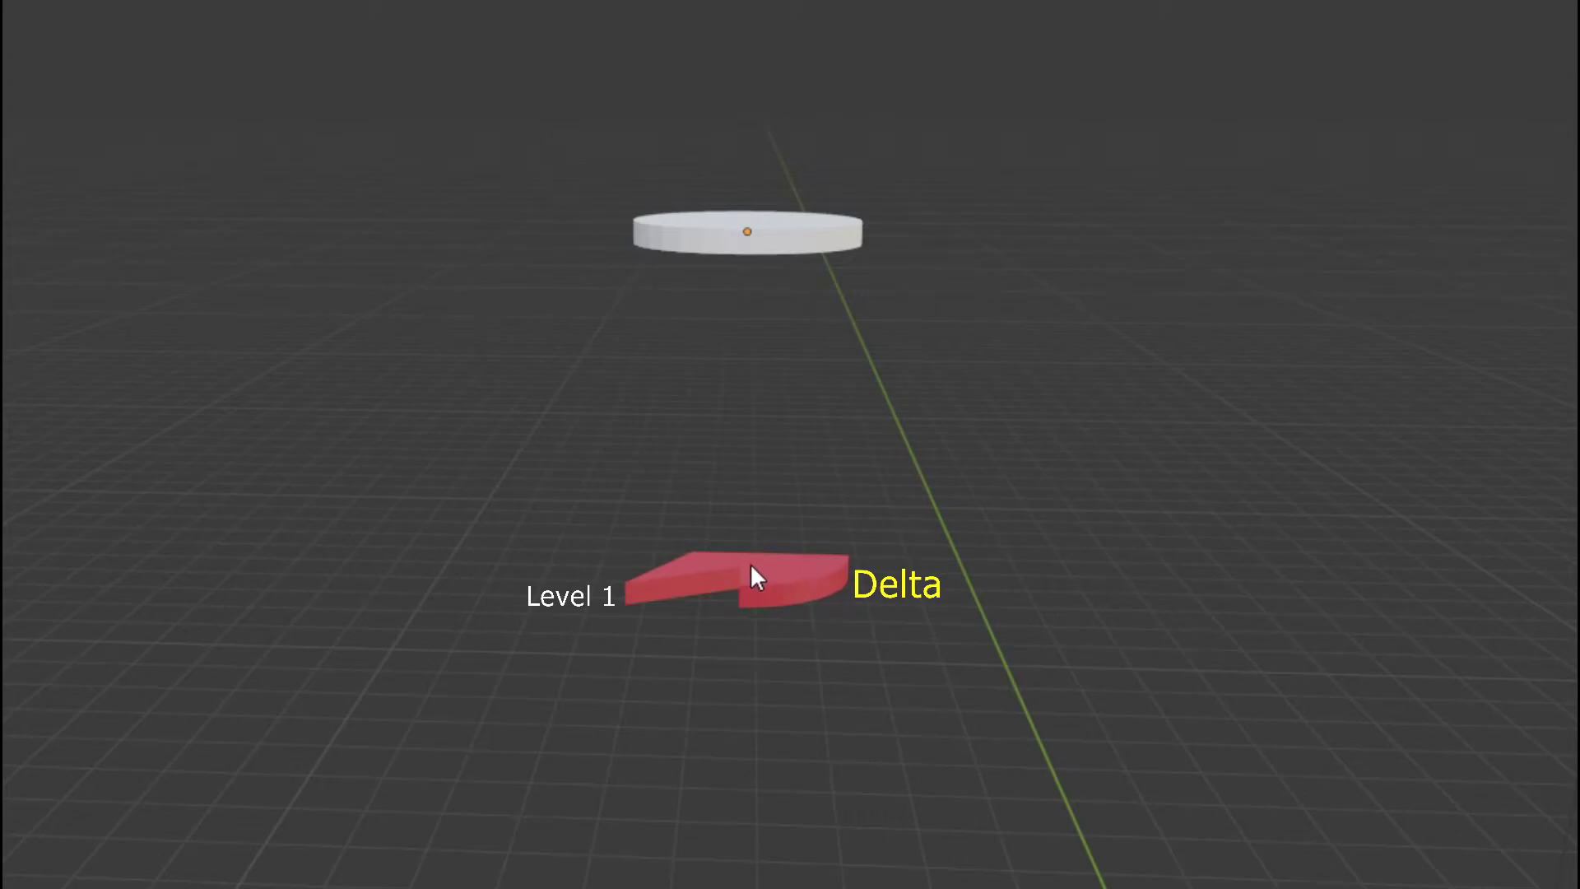
pyautogui.click(831, 238)
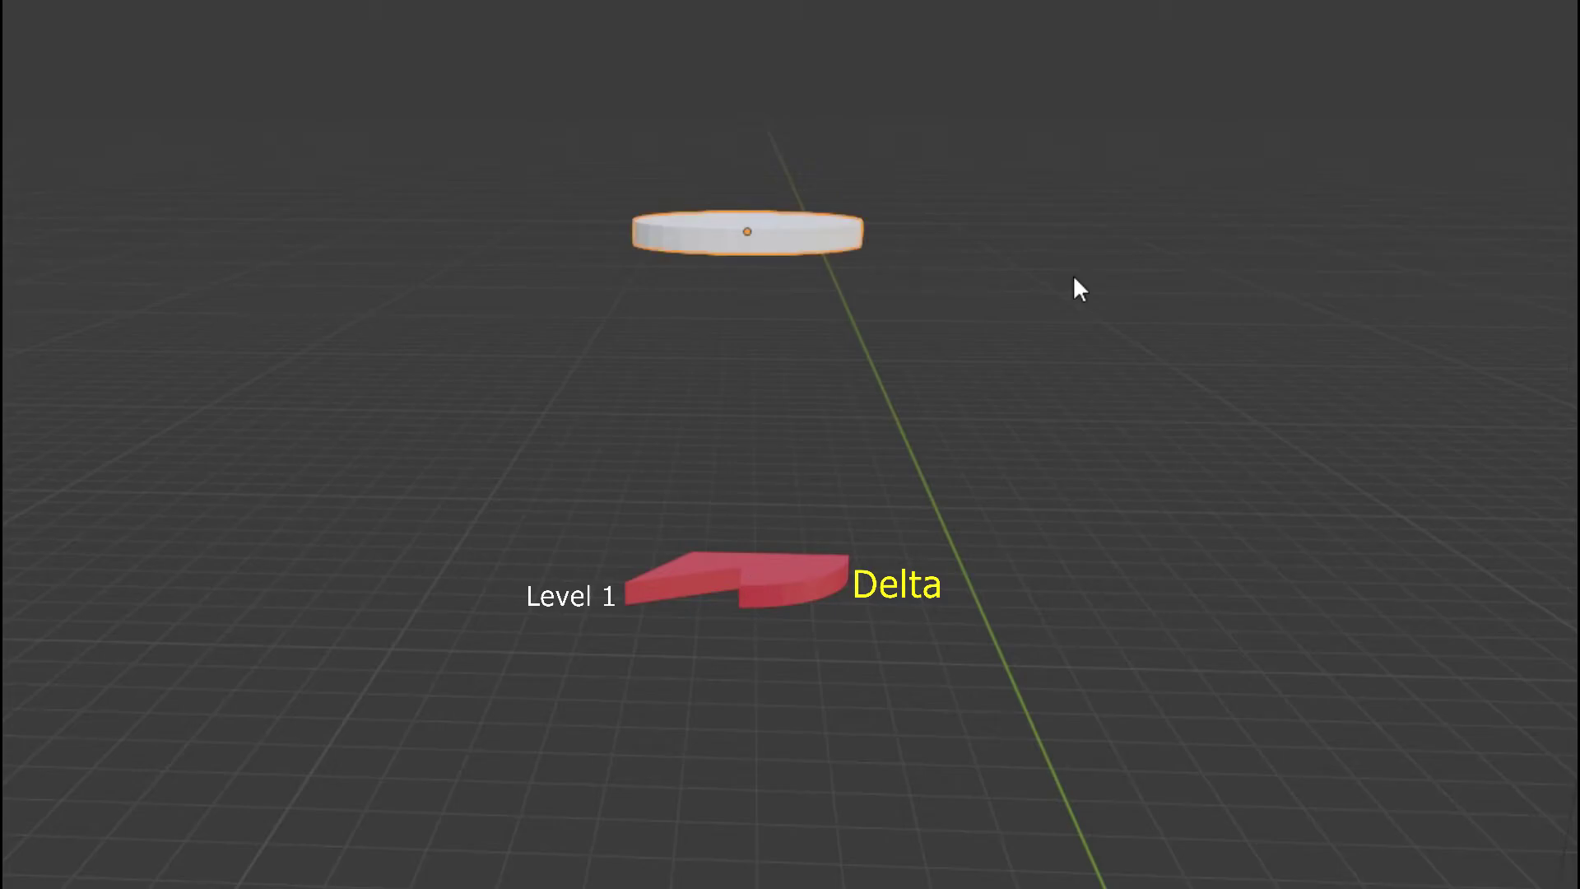
pyautogui.press('g')
pyautogui.press('z')
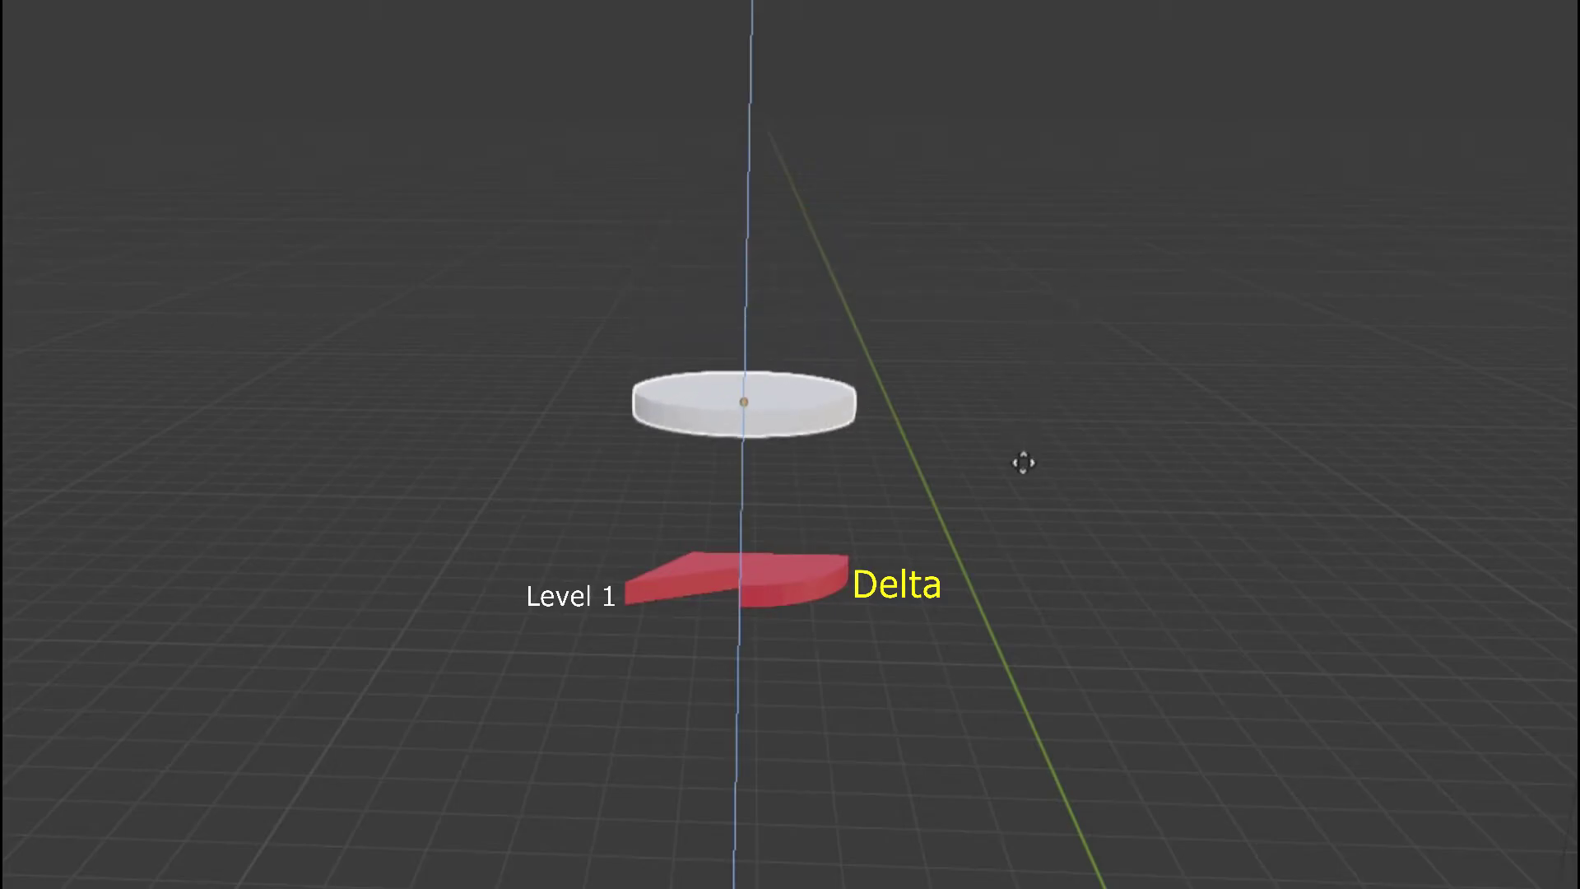
pyautogui.click(979, 594)
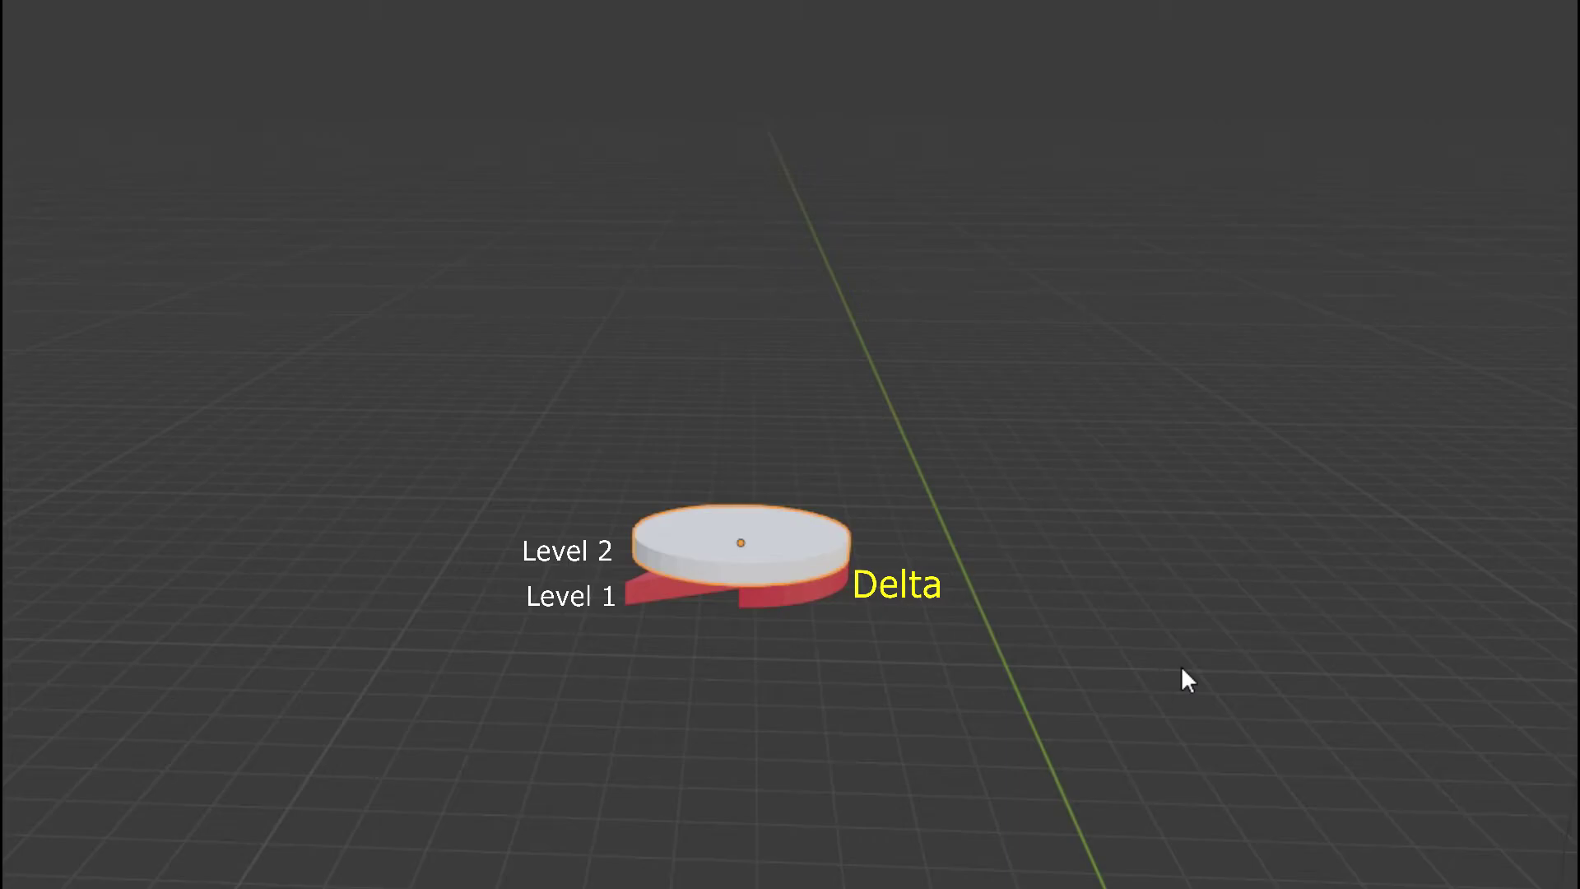
# - Scale the white disc down in X and Y only, keeping its thickness
pyautogui.press('s')
pyautogui.hotkey('shift', 'y')
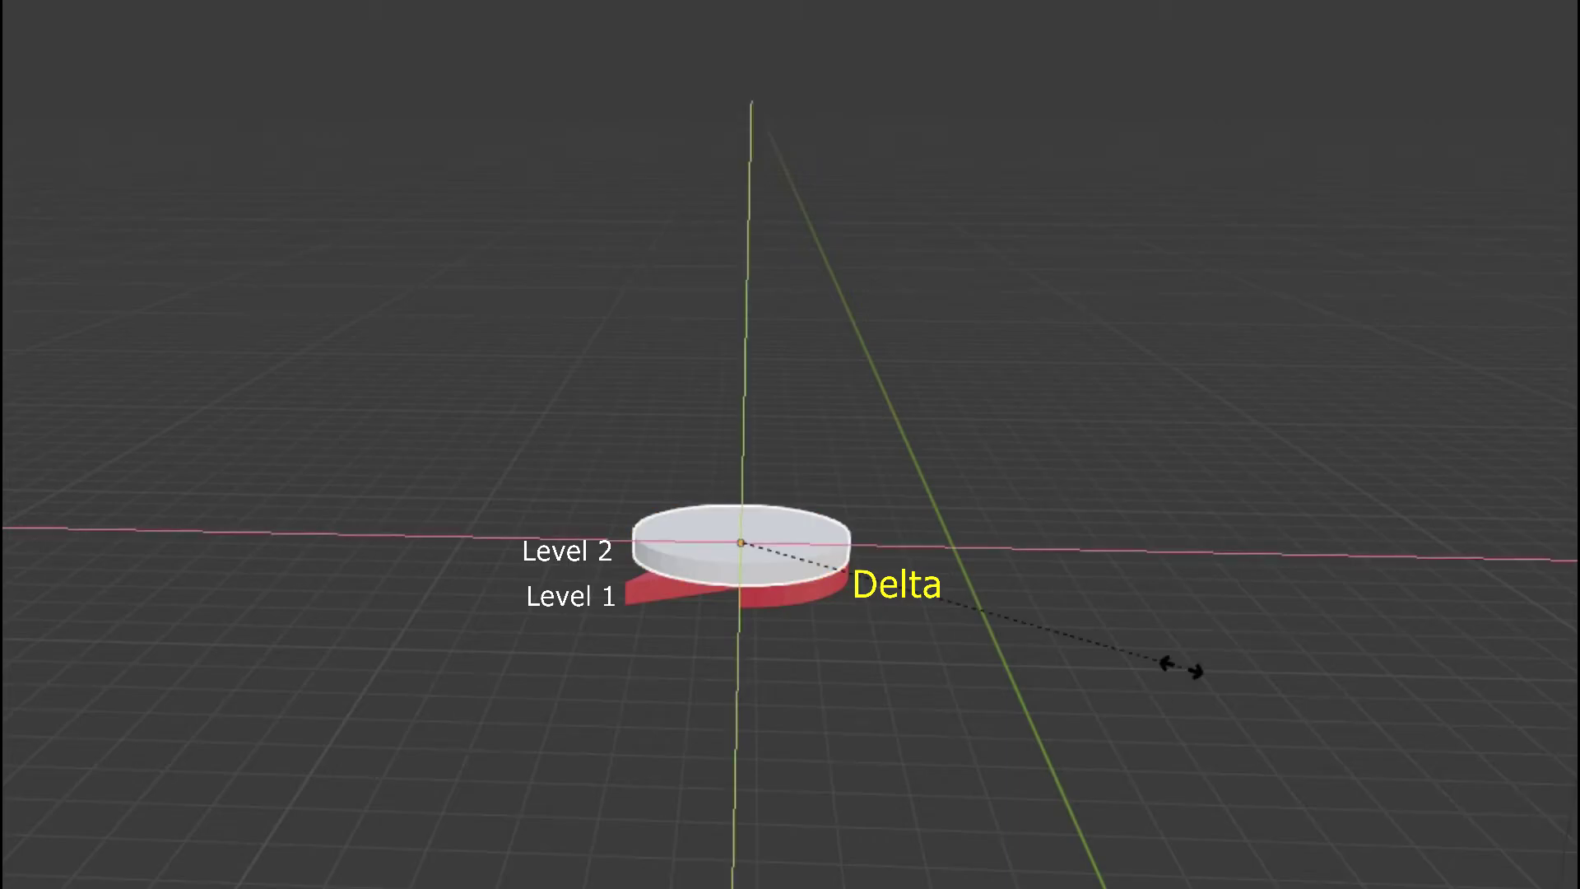
pyautogui.click(1077, 634)
pyautogui.moveTo(1080, 636); pyautogui.dragTo(1050, 828, button='middle')
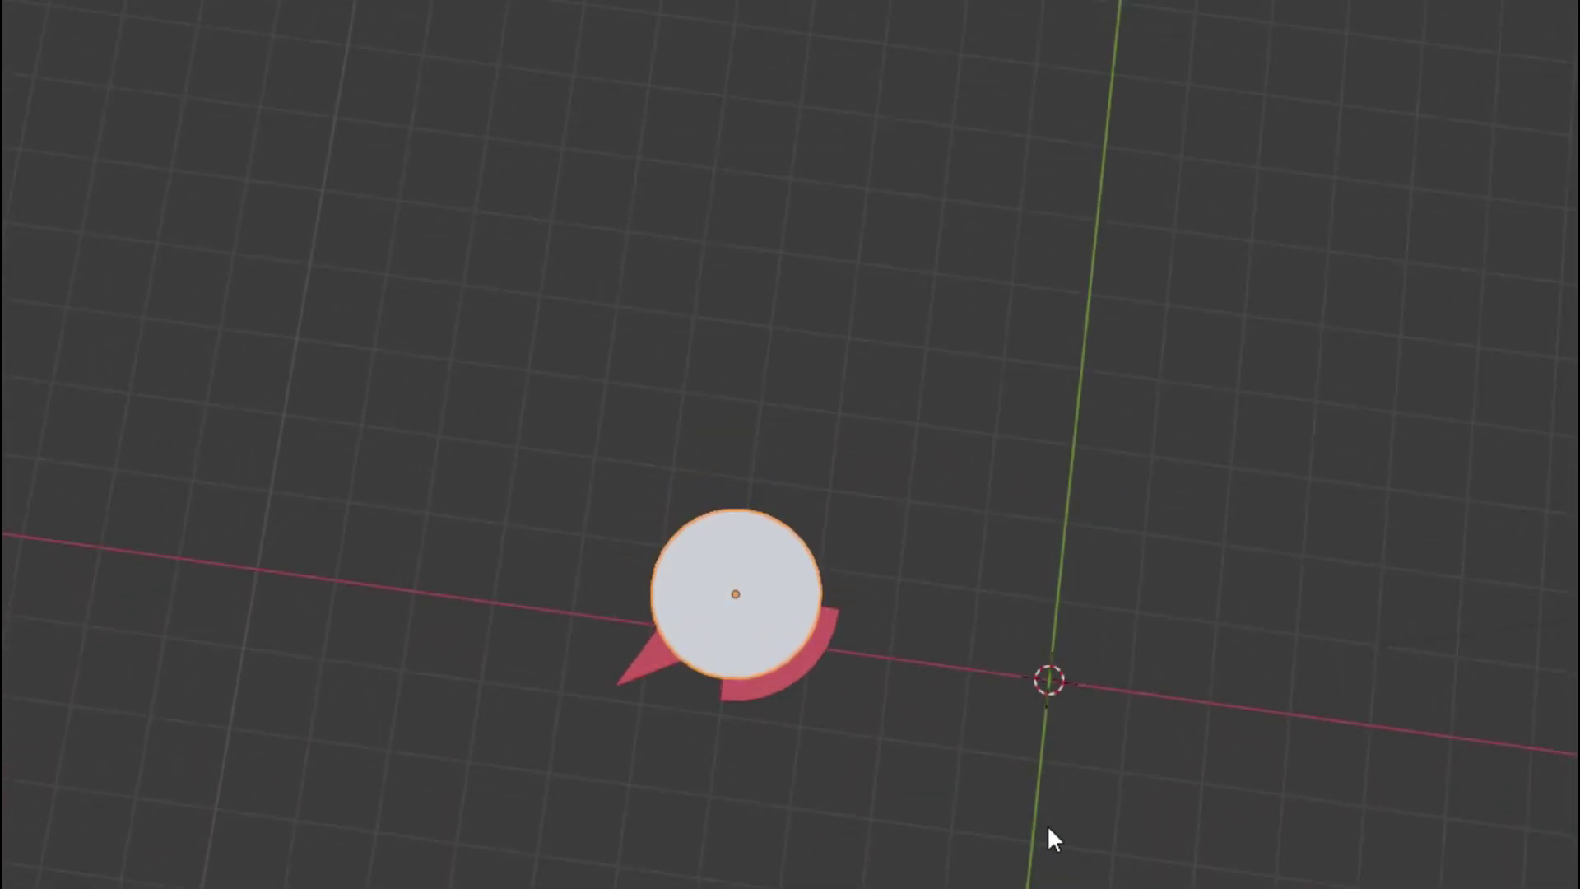
# - Join the scaled white disc and the Delta shape beneath it into one object
pyautogui.moveTo(947, 790); pyautogui.dragTo(811, 582, button='middle')
pyautogui.keyDown('shift'); pyautogui.click(811, 582); pyautogui.keyUp('shift')
pyautogui.hotkey('ctrl', 'j')
pyautogui.press('g')
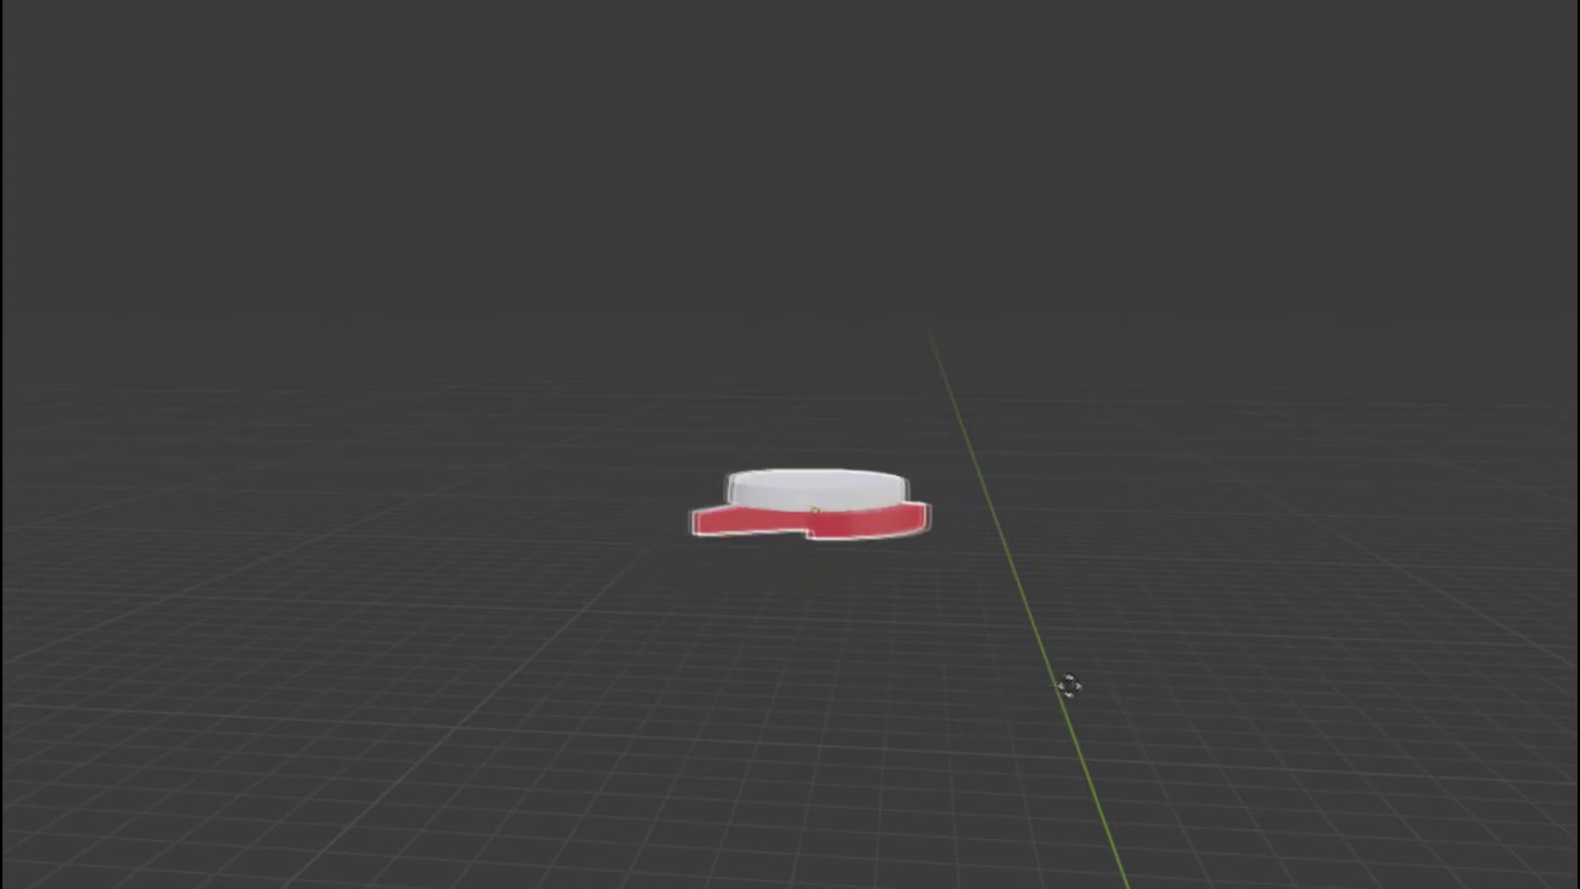
pyautogui.rightClick(817, 687)
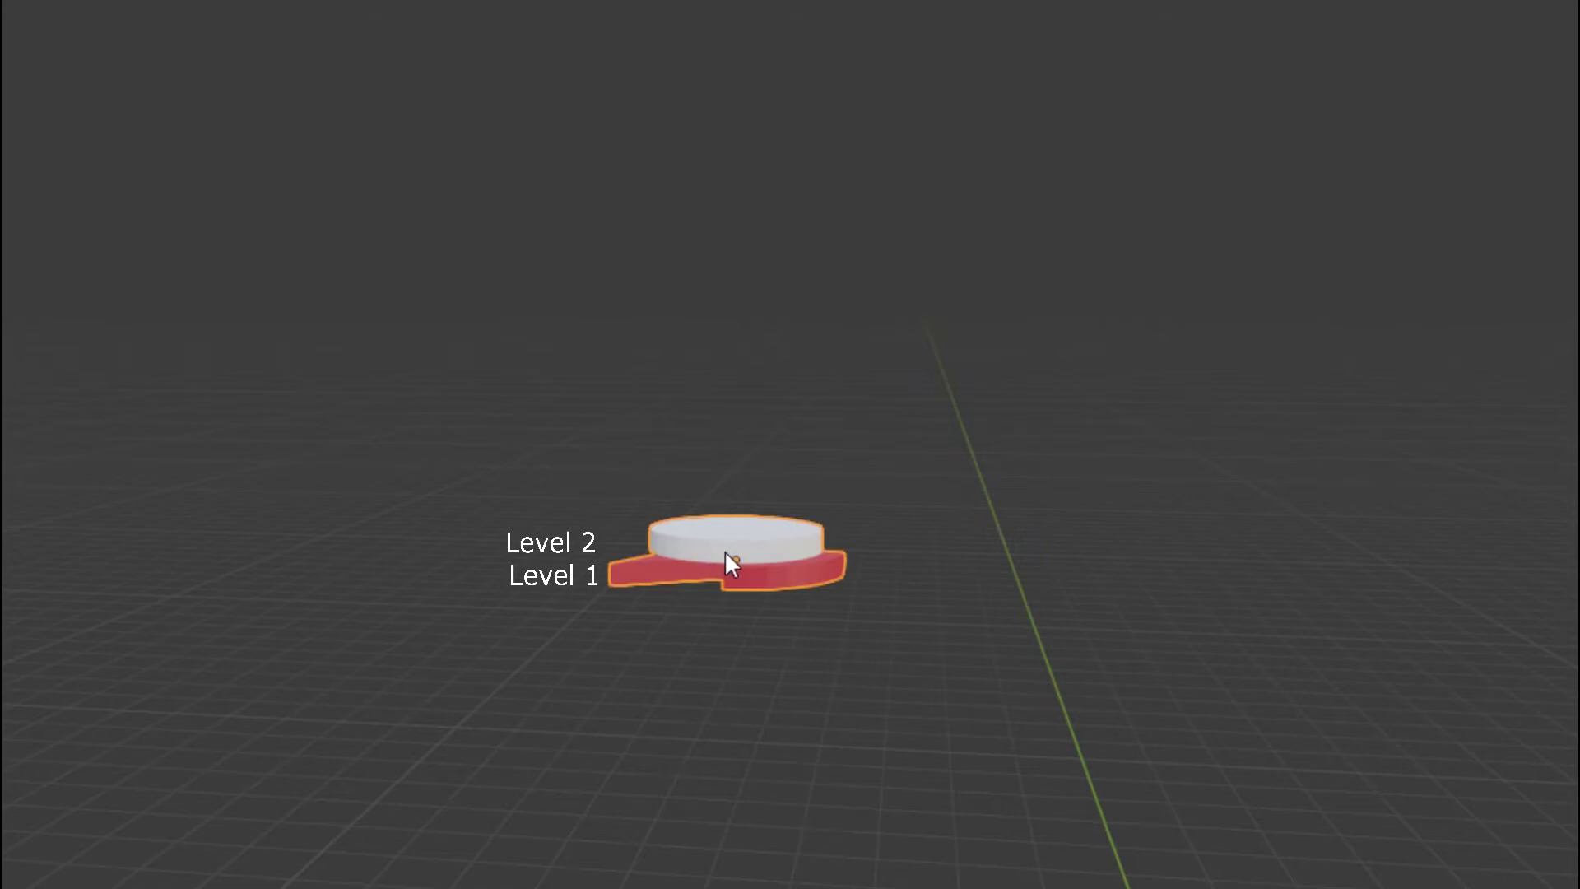
# - Lower the Echo shape along the Z axis onto Charlie, with its bottom layer at level 2 and its disc at level 3
pyautogui.moveTo(724, 551); pyautogui.dragTo(769, 884, button='middle')
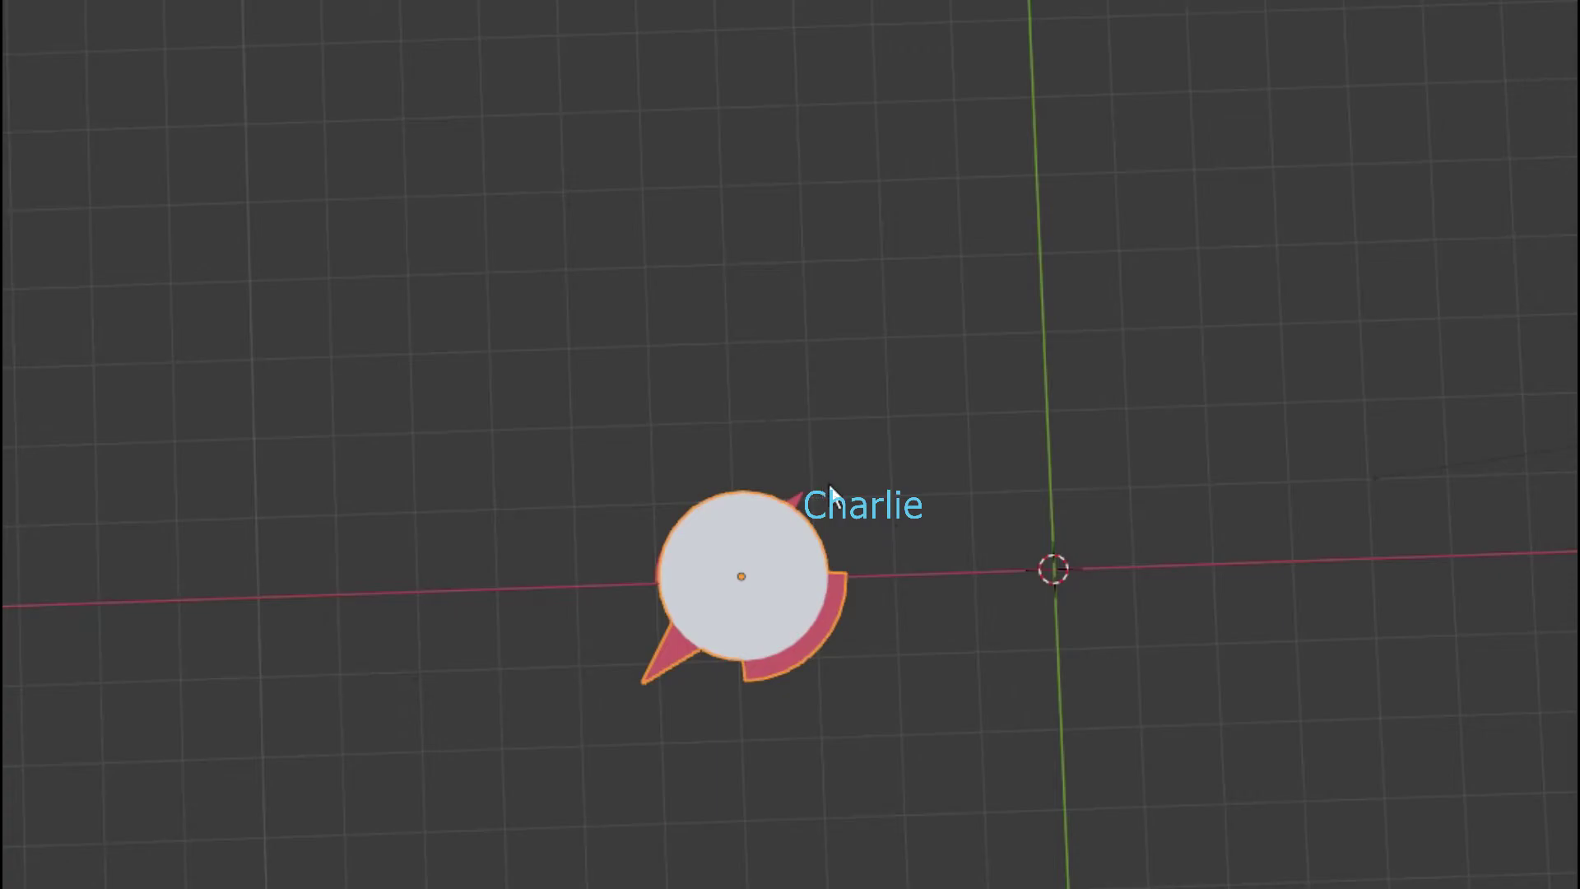
pyautogui.moveTo(970, 722); pyautogui.dragTo(999, 252, button='middle')
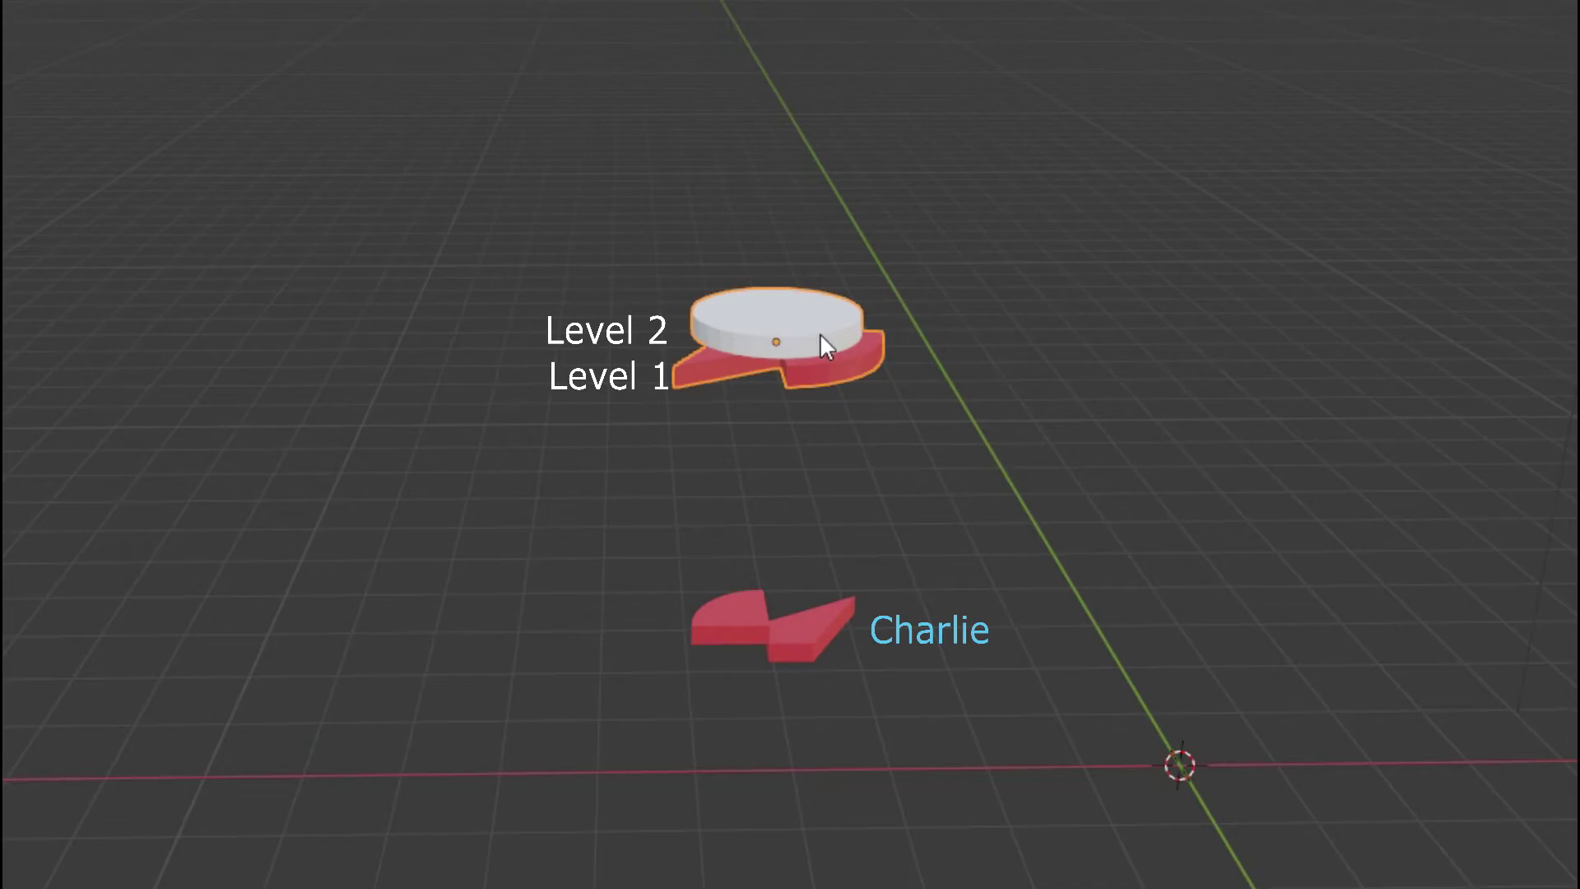
pyautogui.moveTo(802, 680); pyautogui.dragTo(792, 610, button='middle')
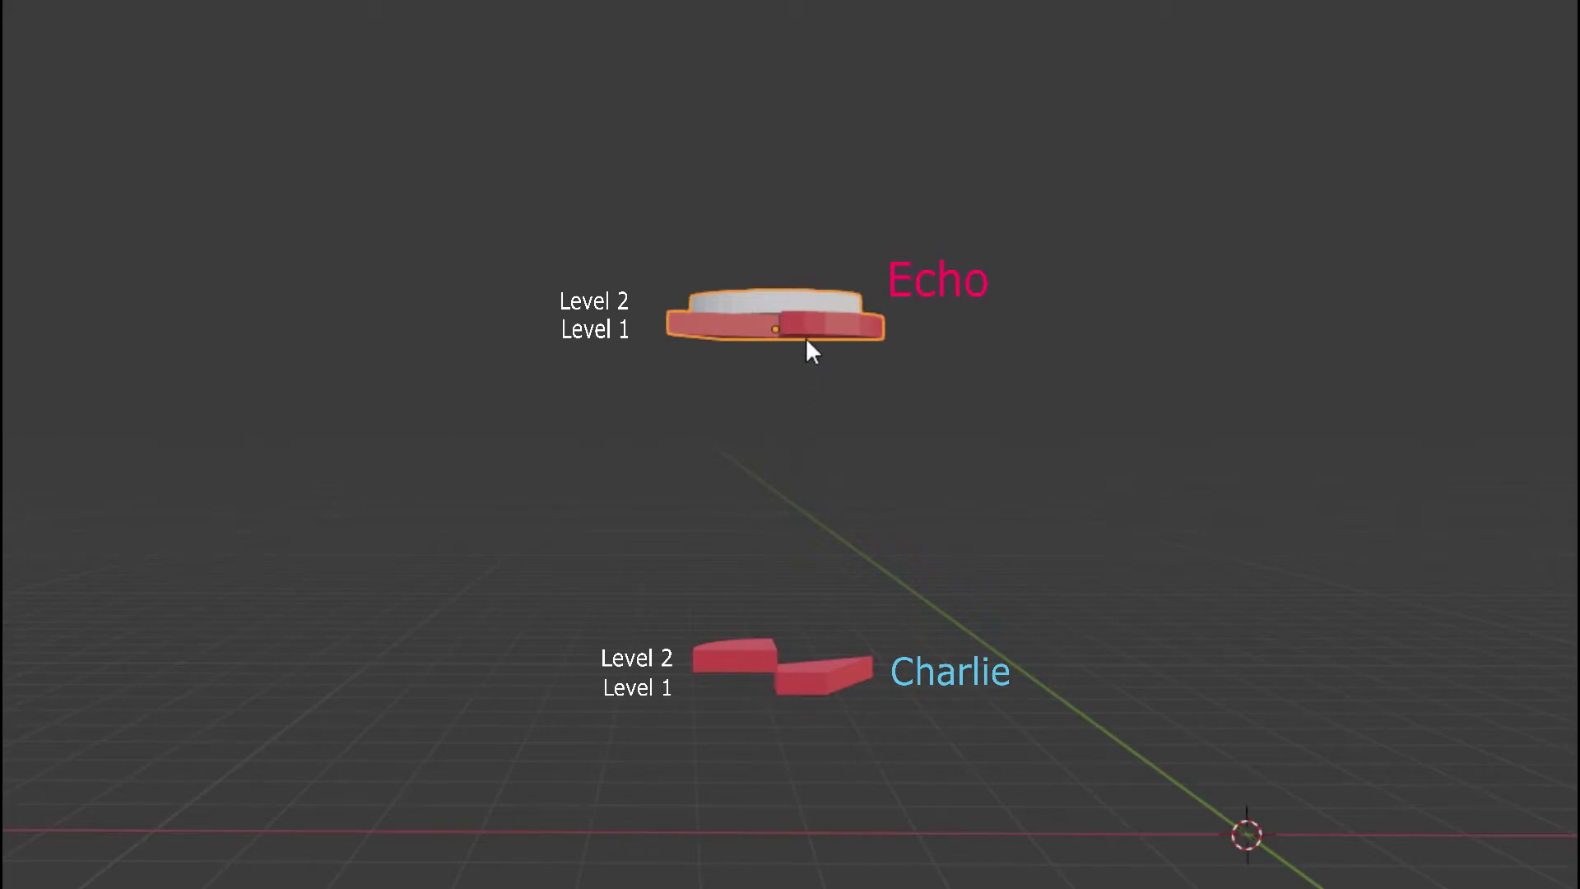
pyautogui.moveTo(806, 339); pyautogui.dragTo(1415, 529, button='middle')
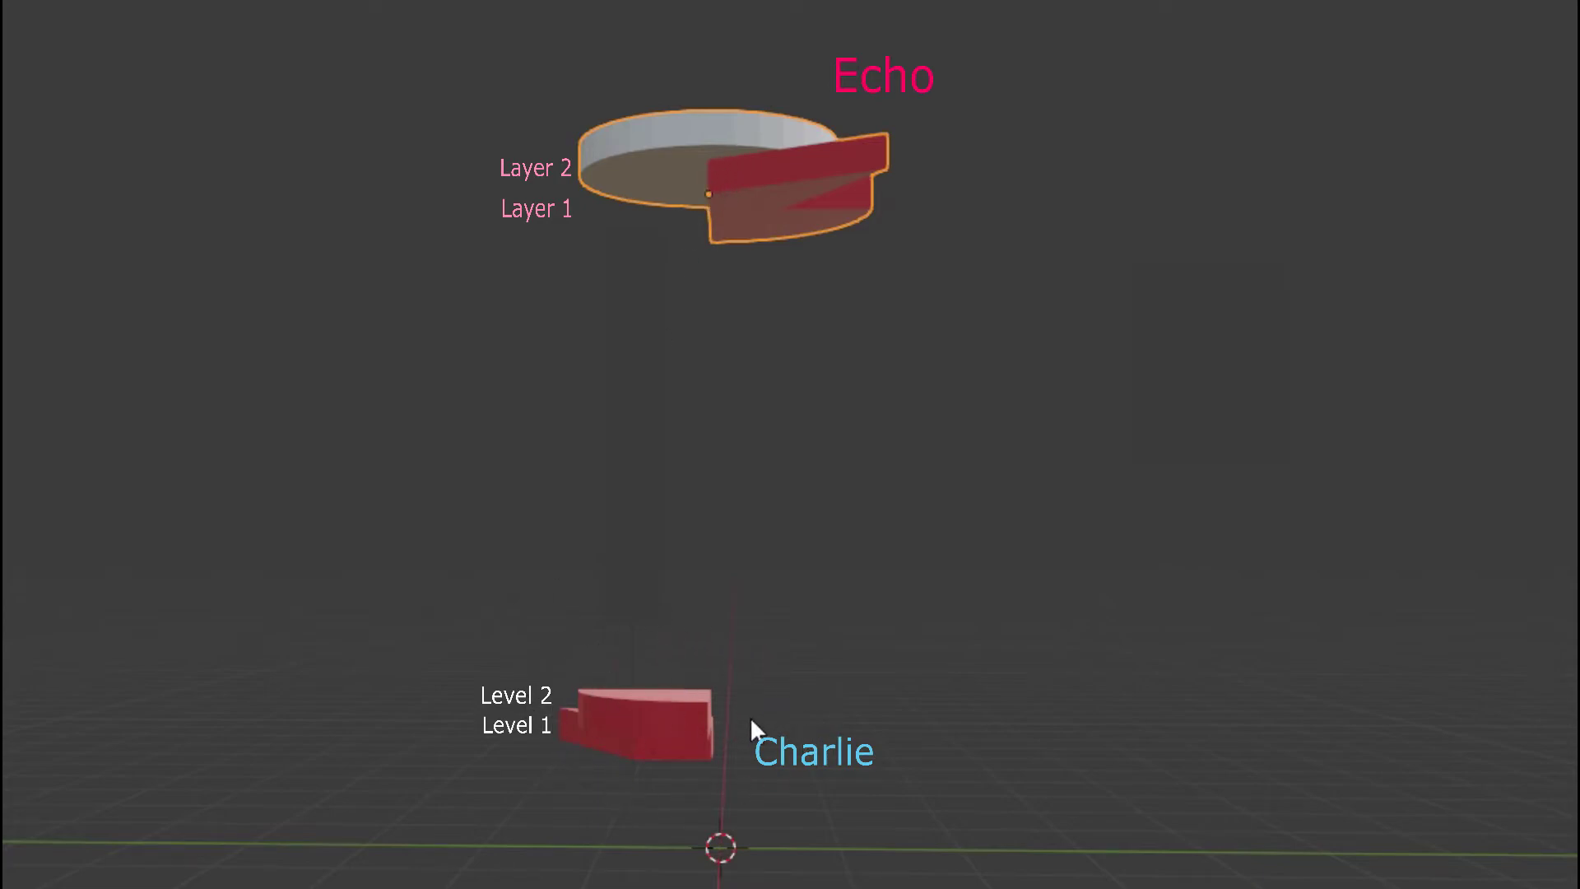
pyautogui.press('g')
pyautogui.press('z')
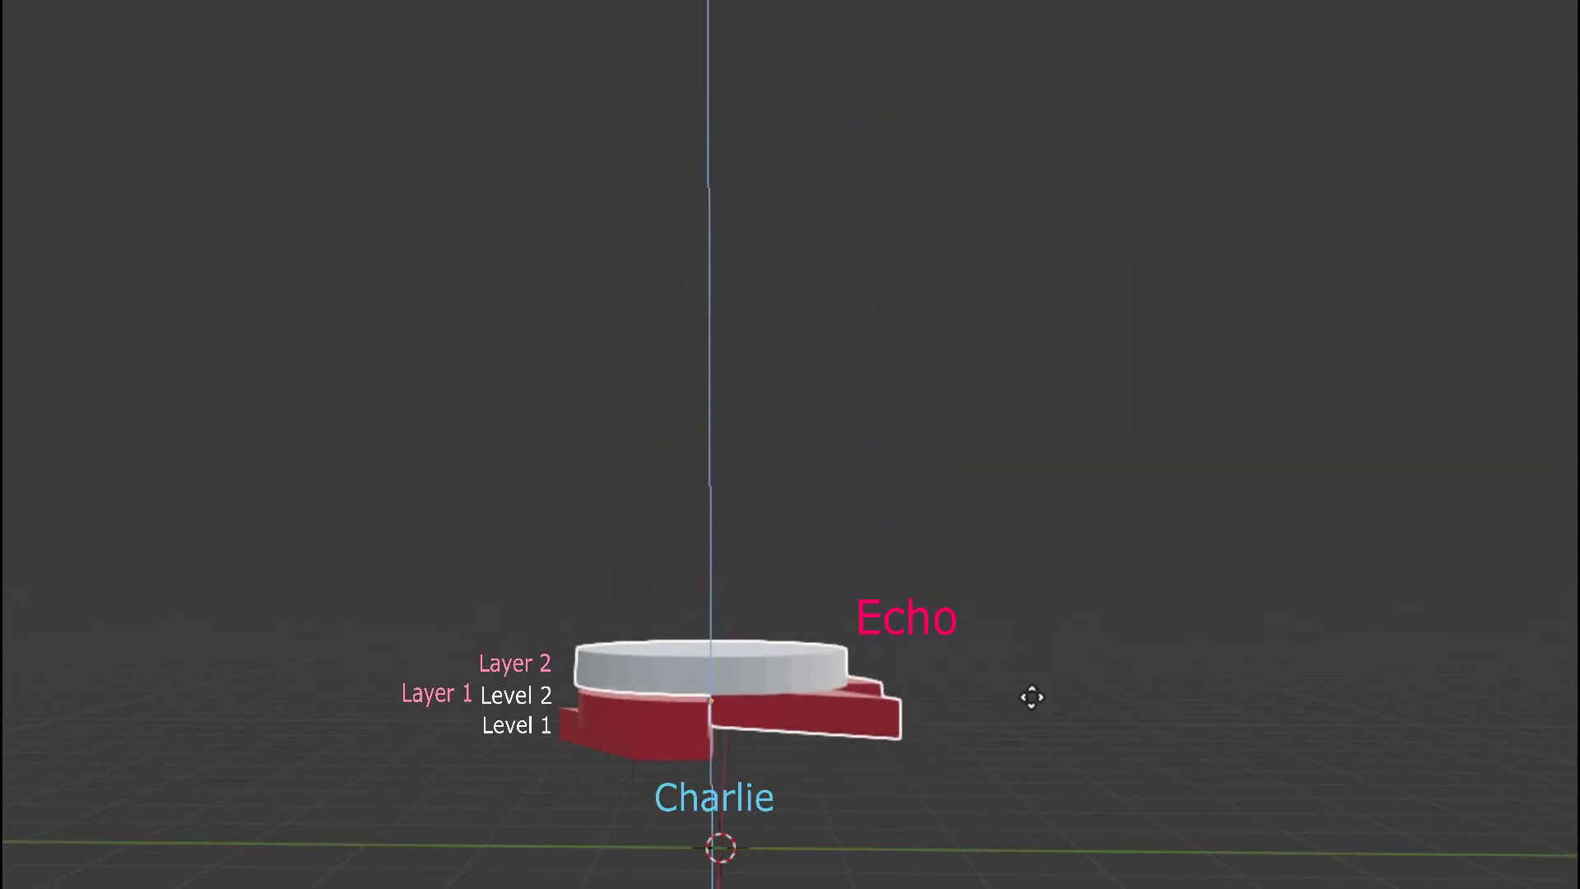
pyautogui.click(1032, 702)
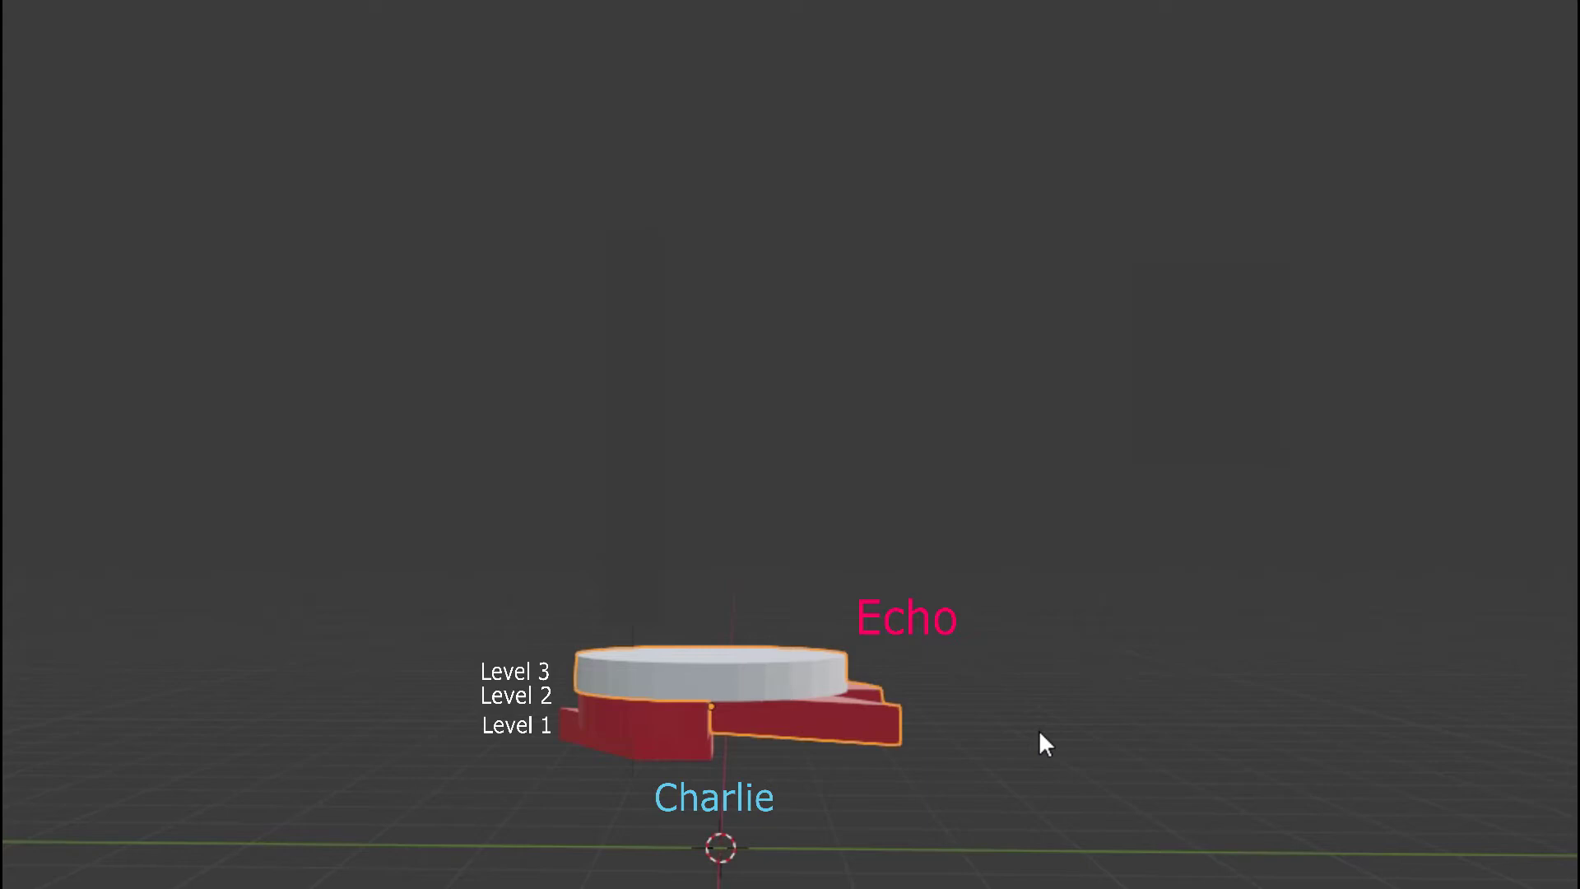
# - Scale Echo down in X and Y only and join it with Charlie into one object
pyautogui.moveTo(1005, 540)
pyautogui.mouseDown(button='middle')
pyautogui.moveTo(1063, 844)
pyautogui.moveTo(1064, 783)
pyautogui.moveTo(698, 748)
pyautogui.moveTo(692, 882)
pyautogui.moveTo(1023, 708)
pyautogui.moveTo(1040, 680)
pyautogui.moveTo(1022, 627)
pyautogui.moveTo(1029, 541)
pyautogui.mouseUp(button='middle')
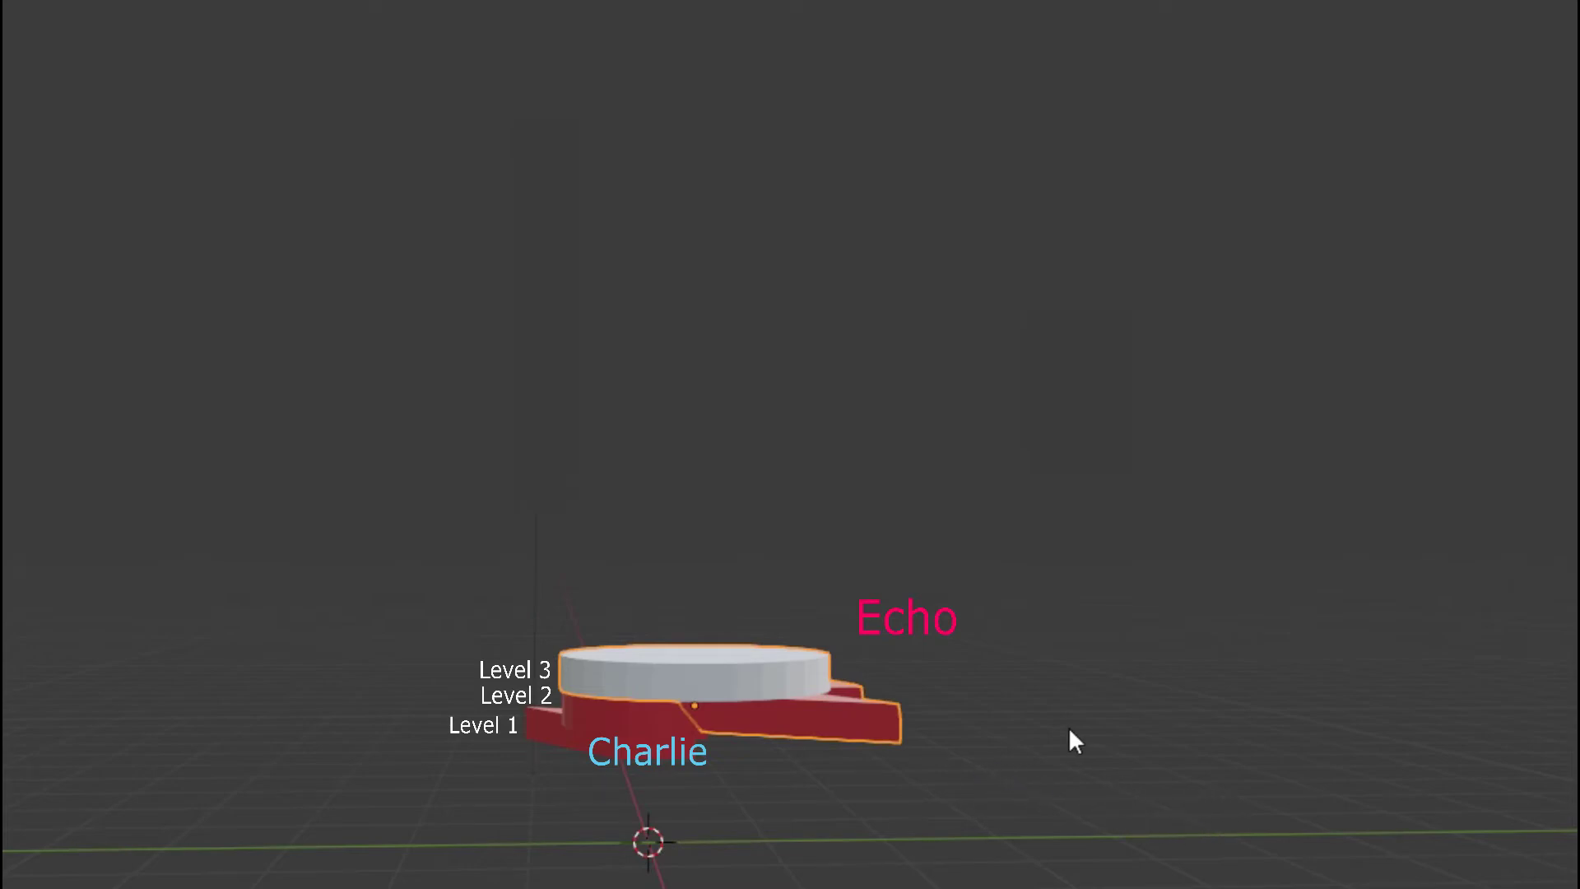
pyautogui.moveTo(1063, 727); pyautogui.dragTo(1025, 888, button='middle')
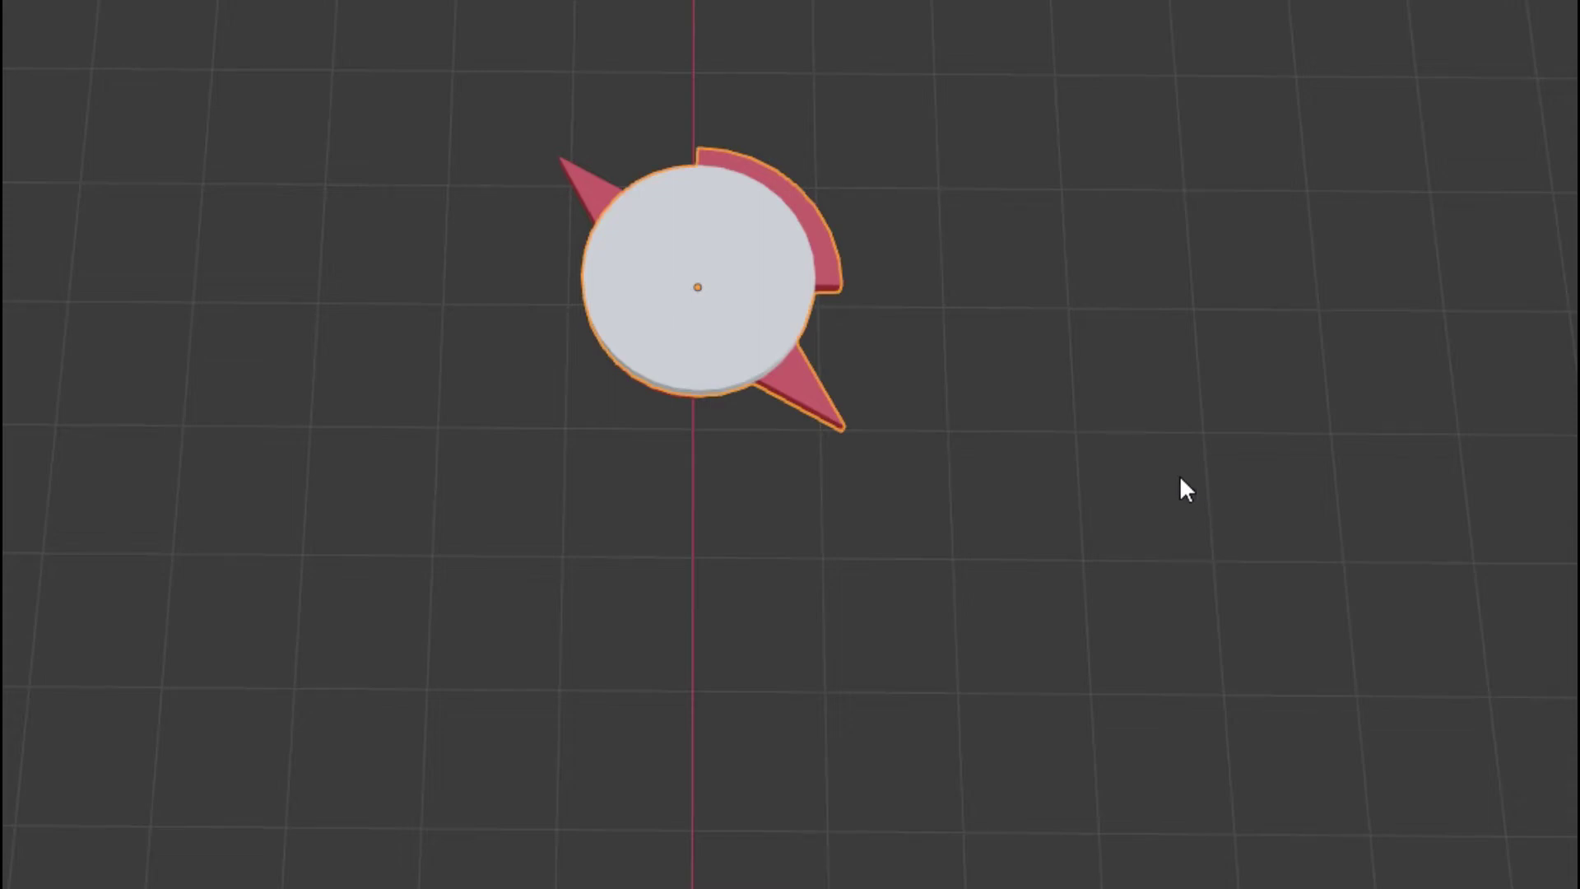
pyautogui.press('s')
pyautogui.hotkey('shift', 'z')
pyautogui.click(1062, 428)
pyautogui.moveTo(1029, 429); pyautogui.dragTo(693, 479, button='middle')
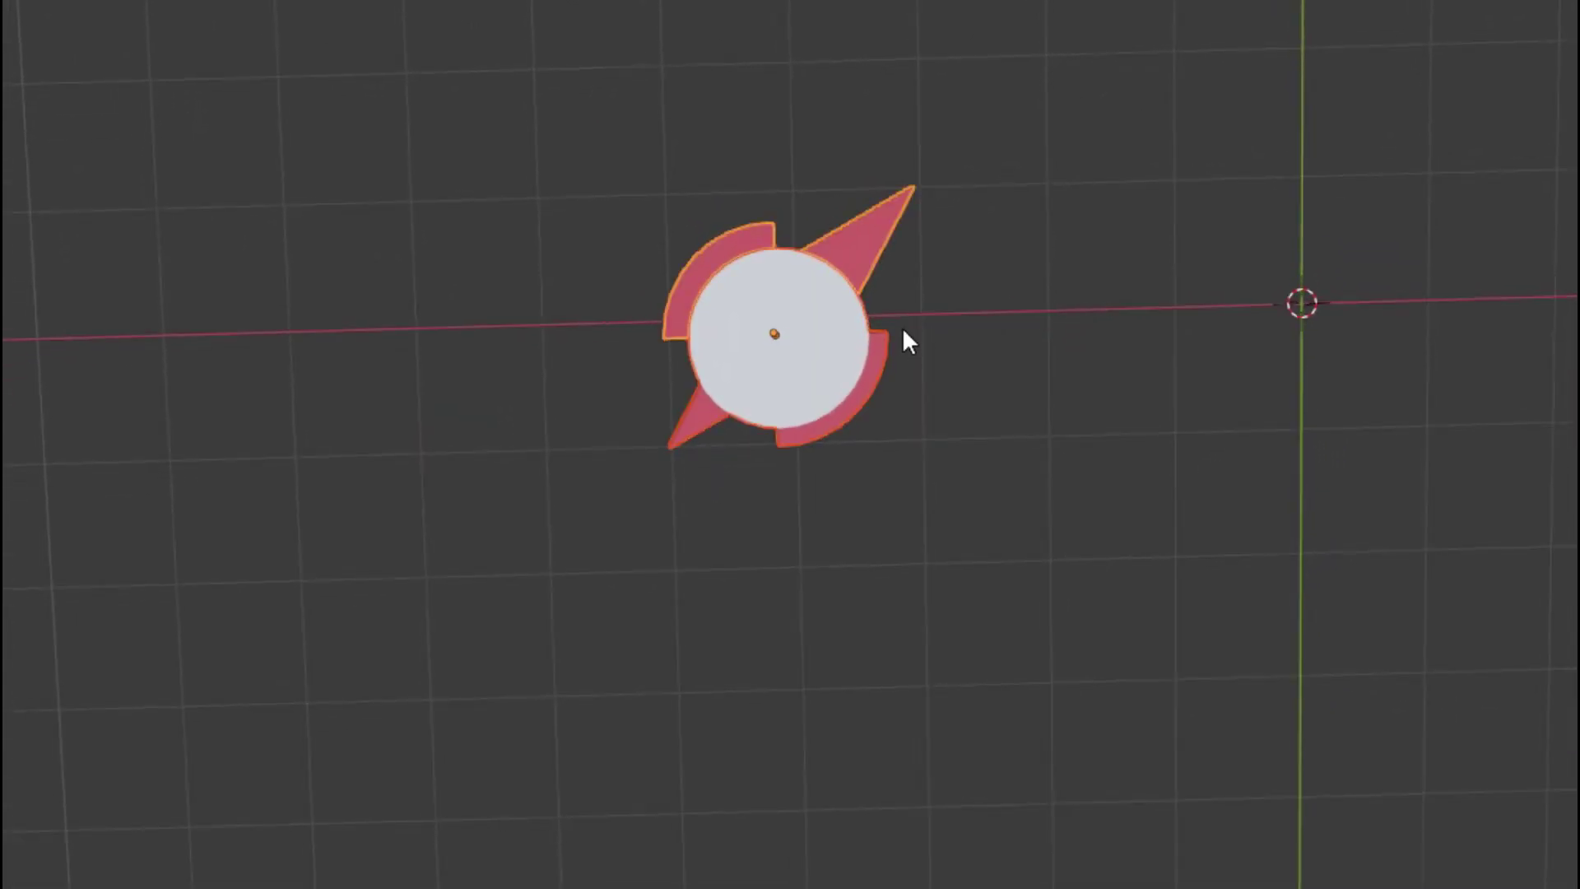
pyautogui.hotkey('ctrl', 'j')
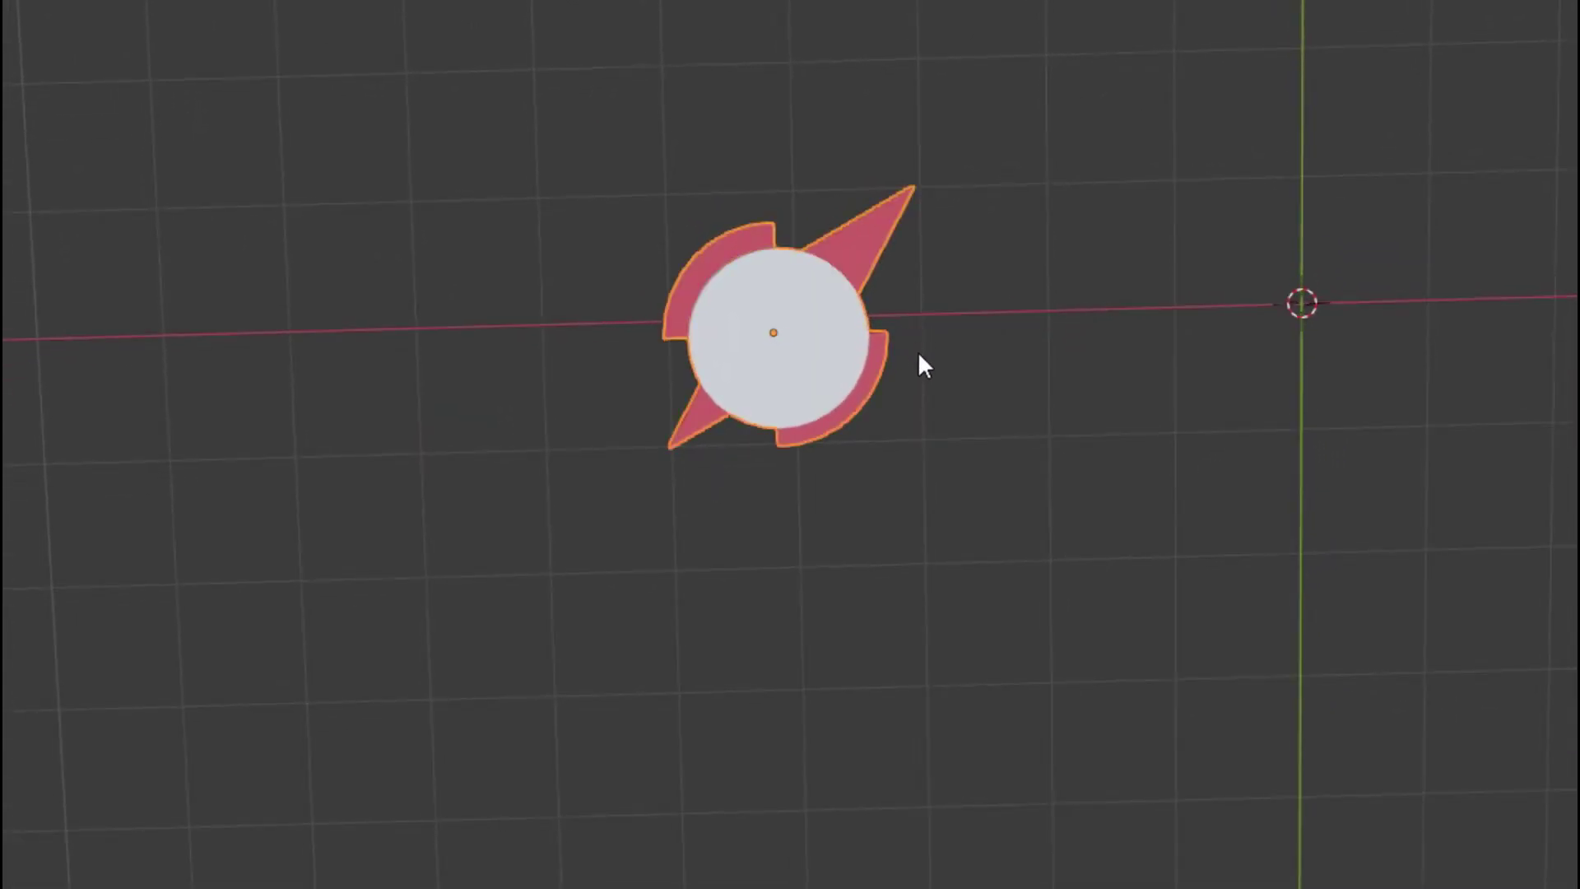
pyautogui.press('g')
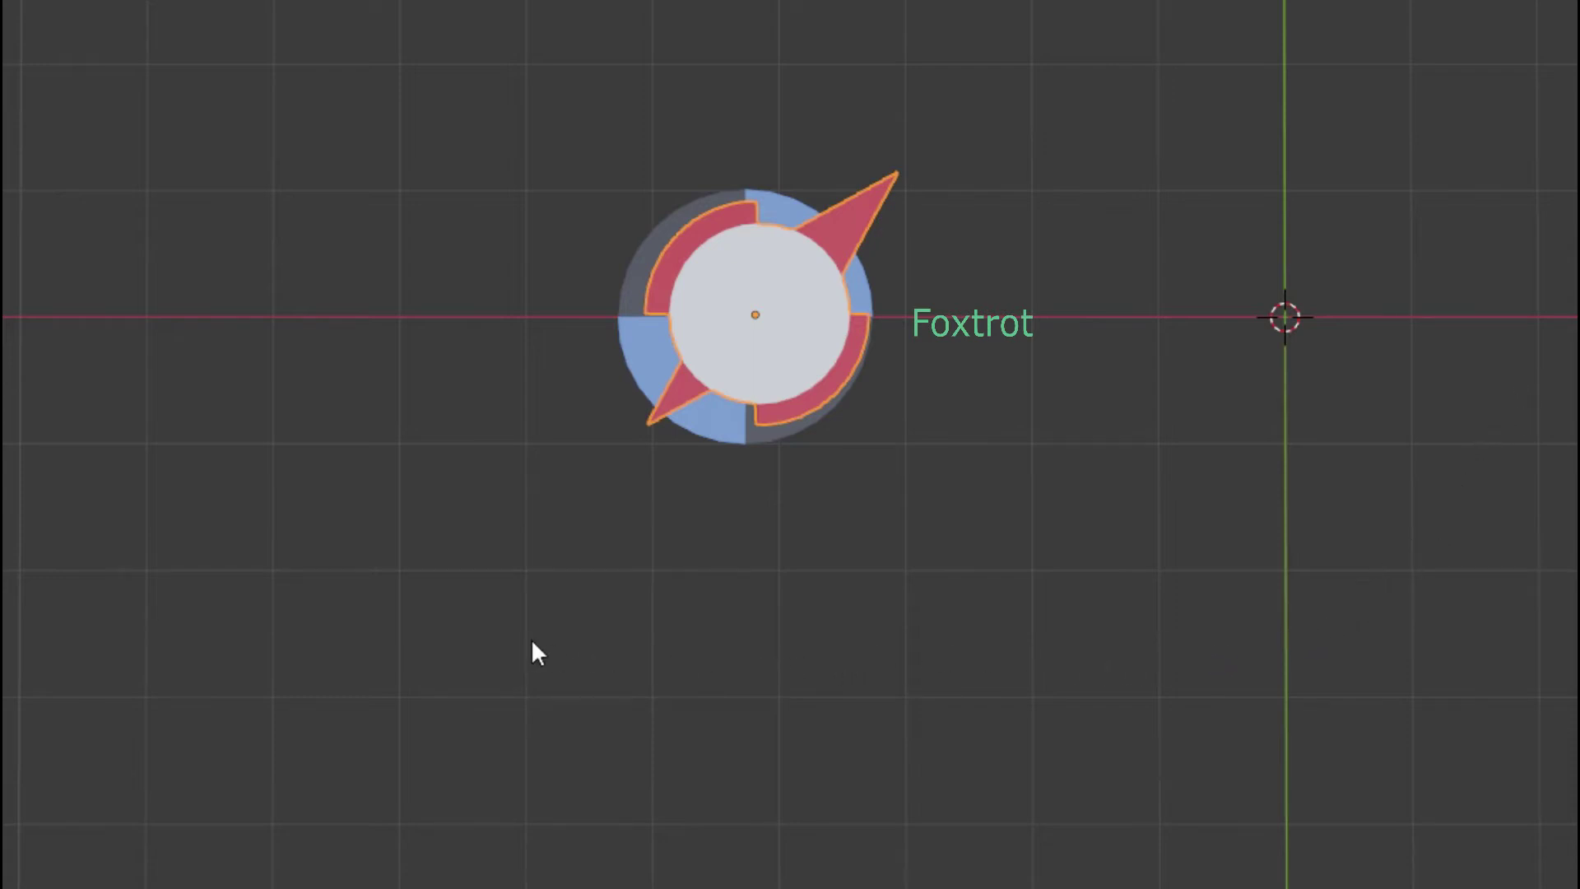
# - Lower the Foxtrot shape along the Z axis so that it rests on top of the blue and grey disc
pyautogui.moveTo(551, 645); pyautogui.dragTo(776, 11, button='middle')
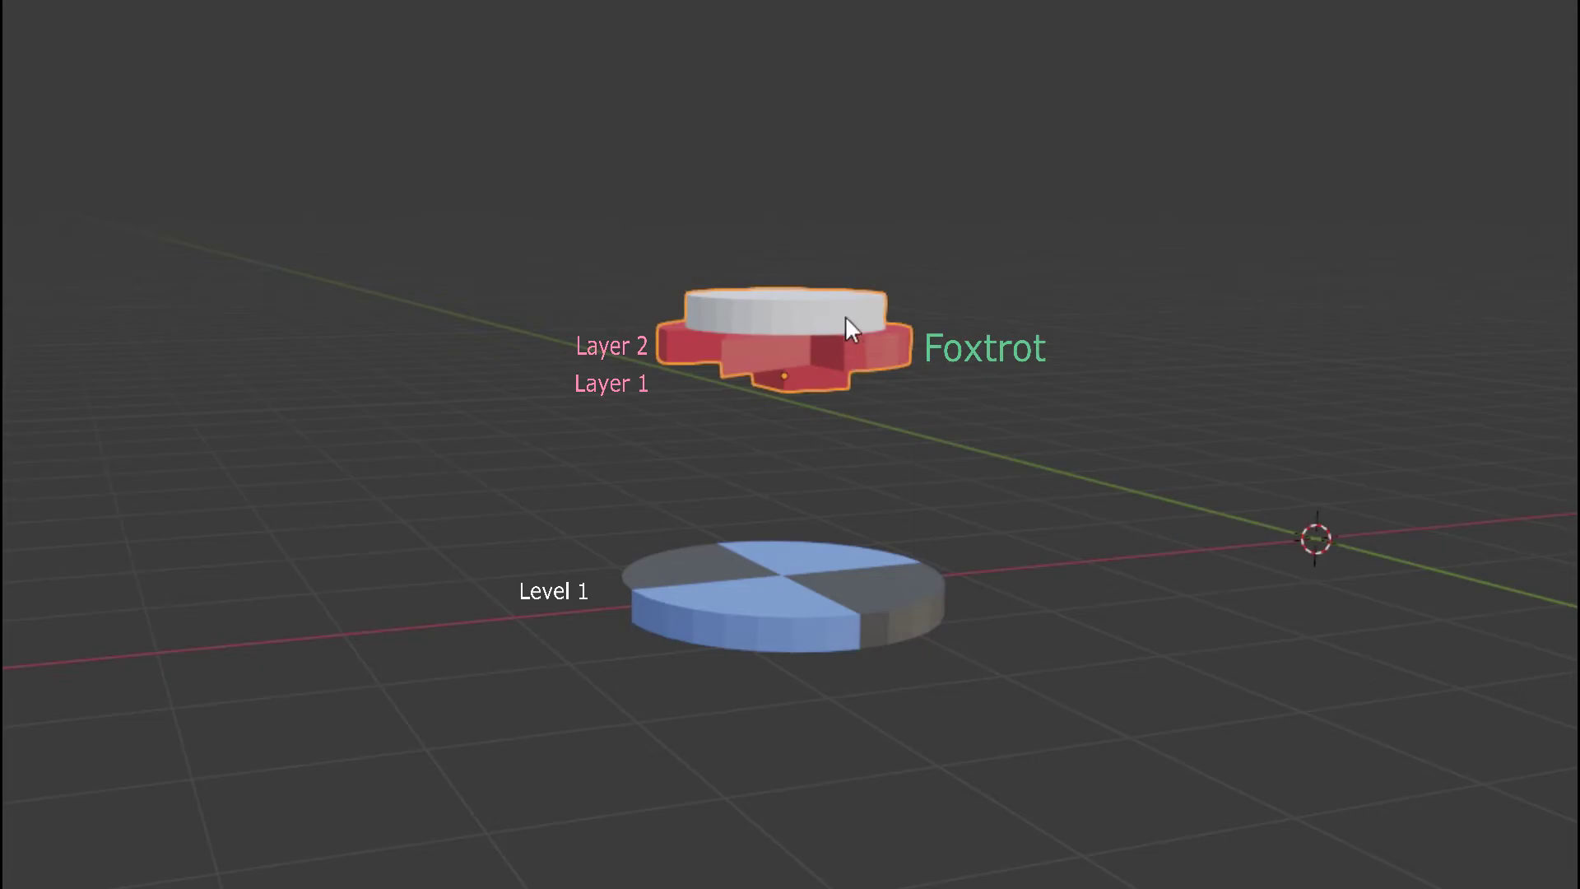
pyautogui.press('g')
pyautogui.press('z')
pyautogui.click(1034, 596)
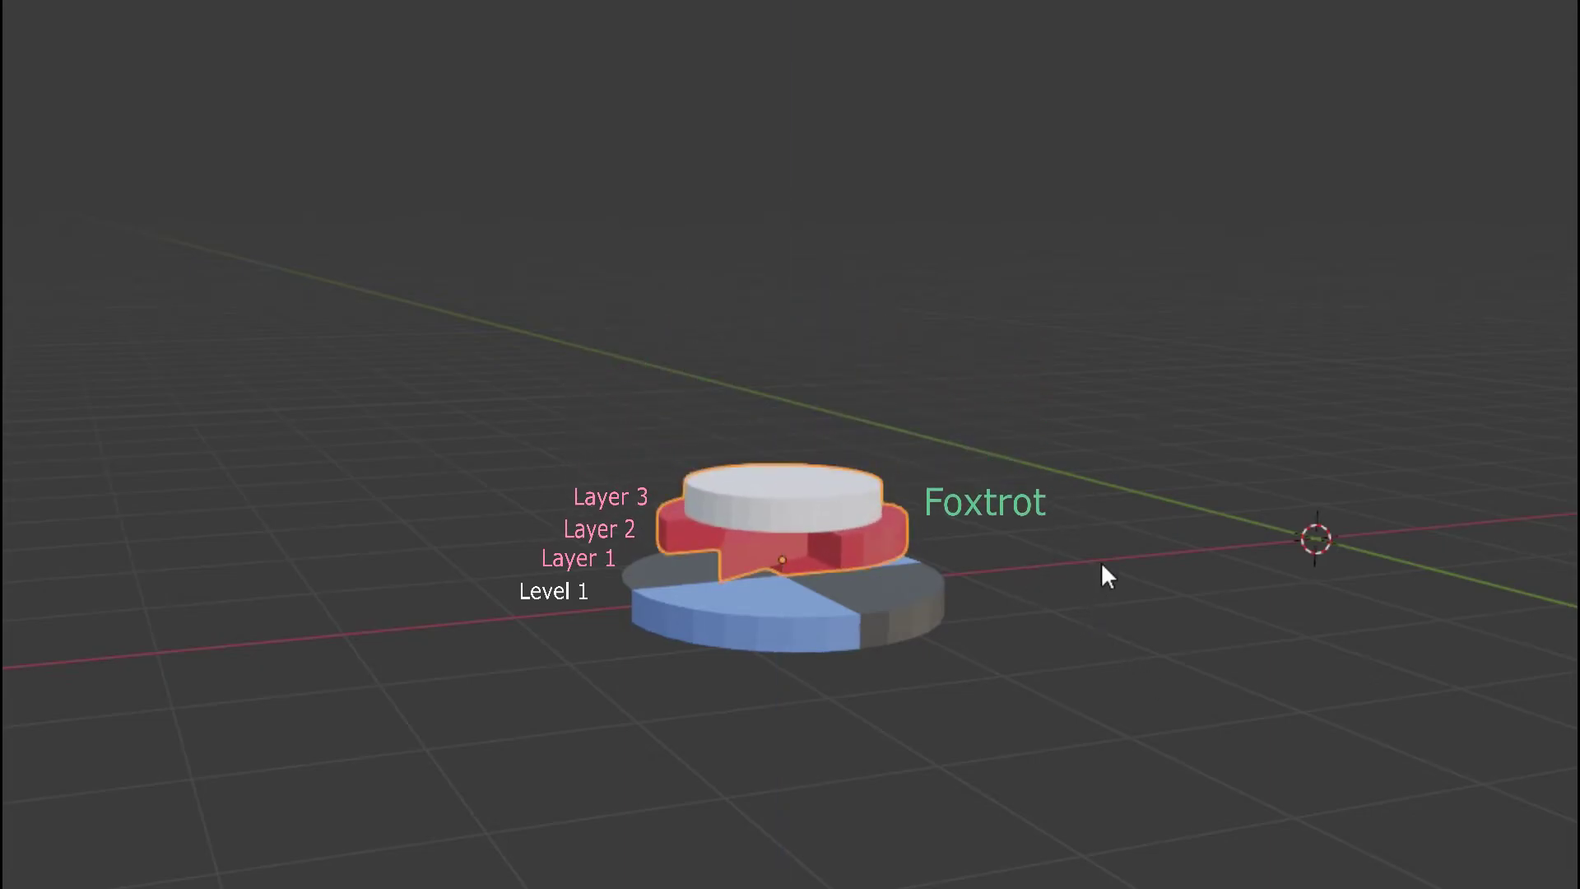
# - Scale the Foxtrot shape down in X and Y only above the blue and grey disc, with its white top disc reduced further
pyautogui.moveTo(1101, 561); pyautogui.dragTo(1063, 517, button='middle')
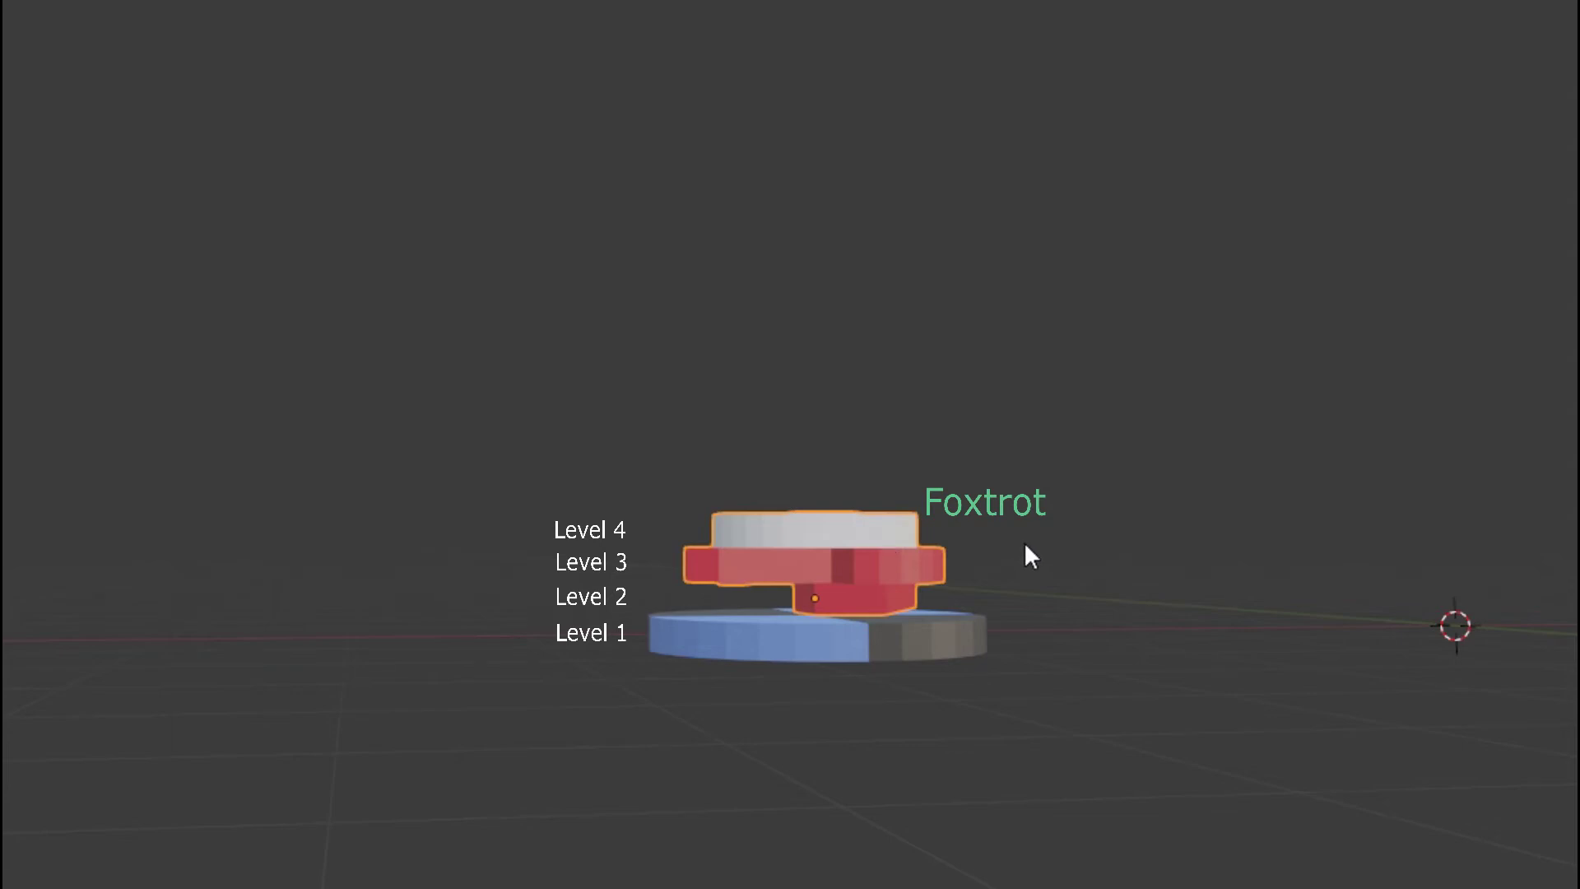
pyautogui.moveTo(1037, 496); pyautogui.dragTo(1048, 850, button='middle')
pyautogui.press('s')
pyautogui.press('y')
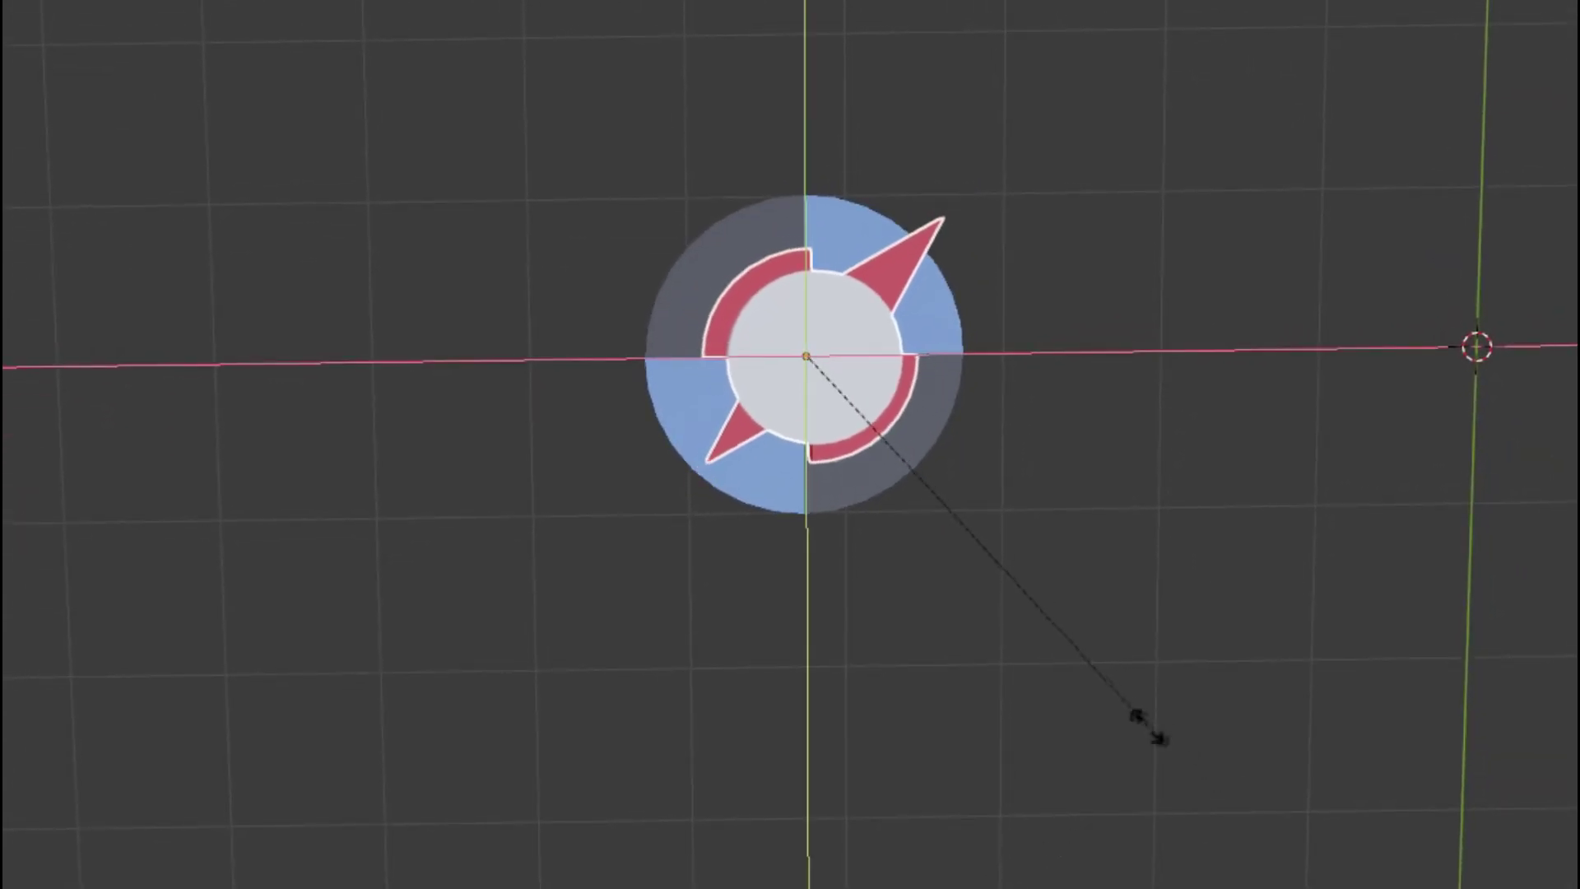
pyautogui.click(1031, 685)
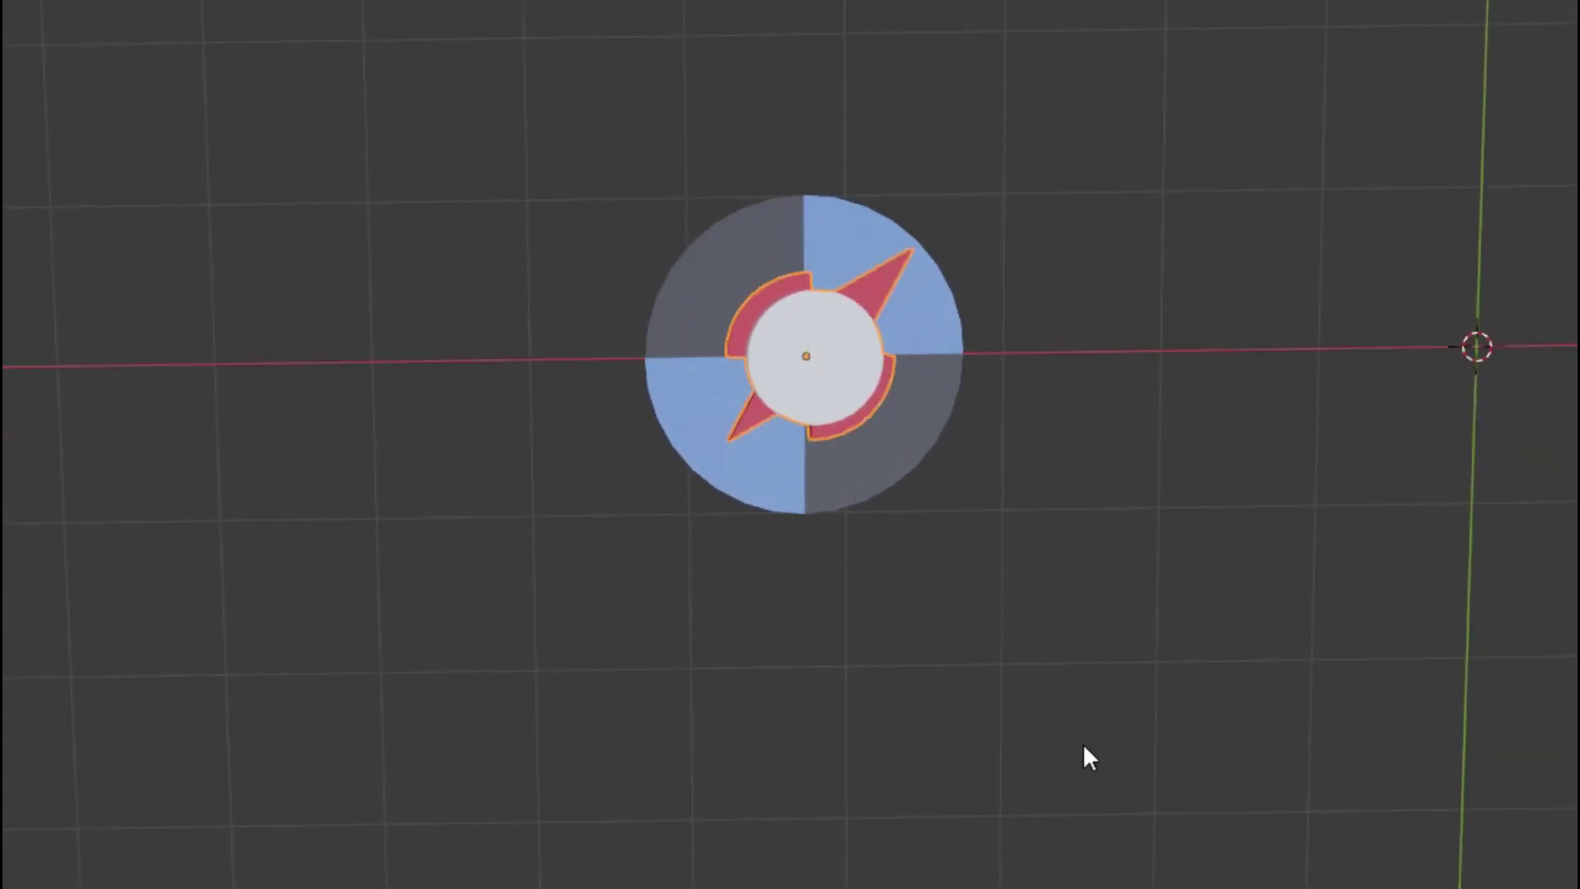
pyautogui.moveTo(1083, 757); pyautogui.dragTo(1007, 621, button='middle')
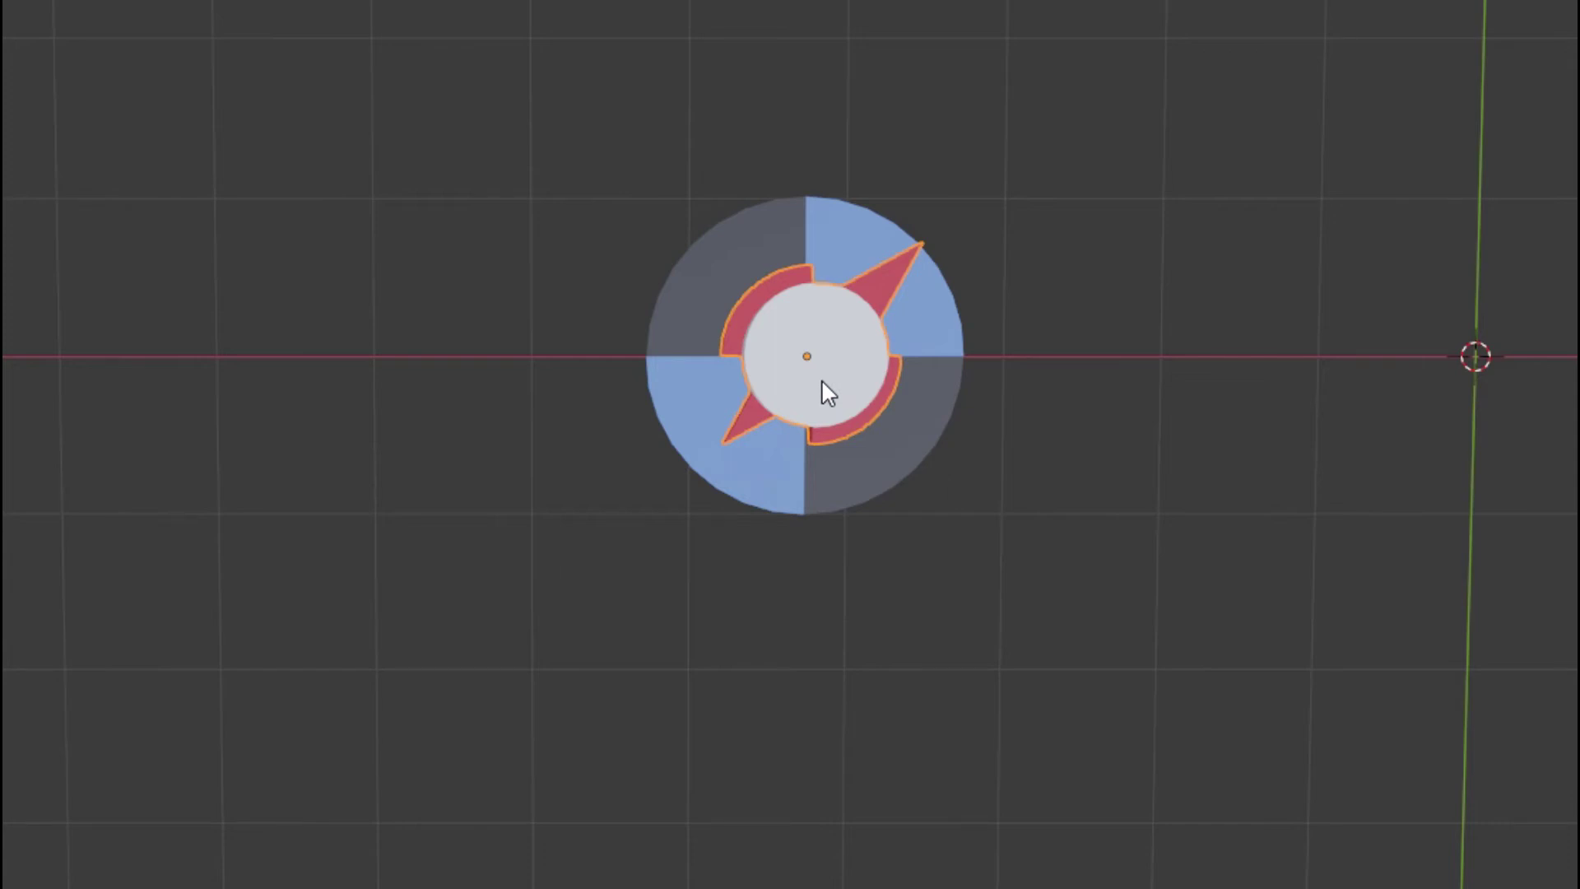
pyautogui.moveTo(822, 380); pyautogui.dragTo(1219, 401, button='middle')
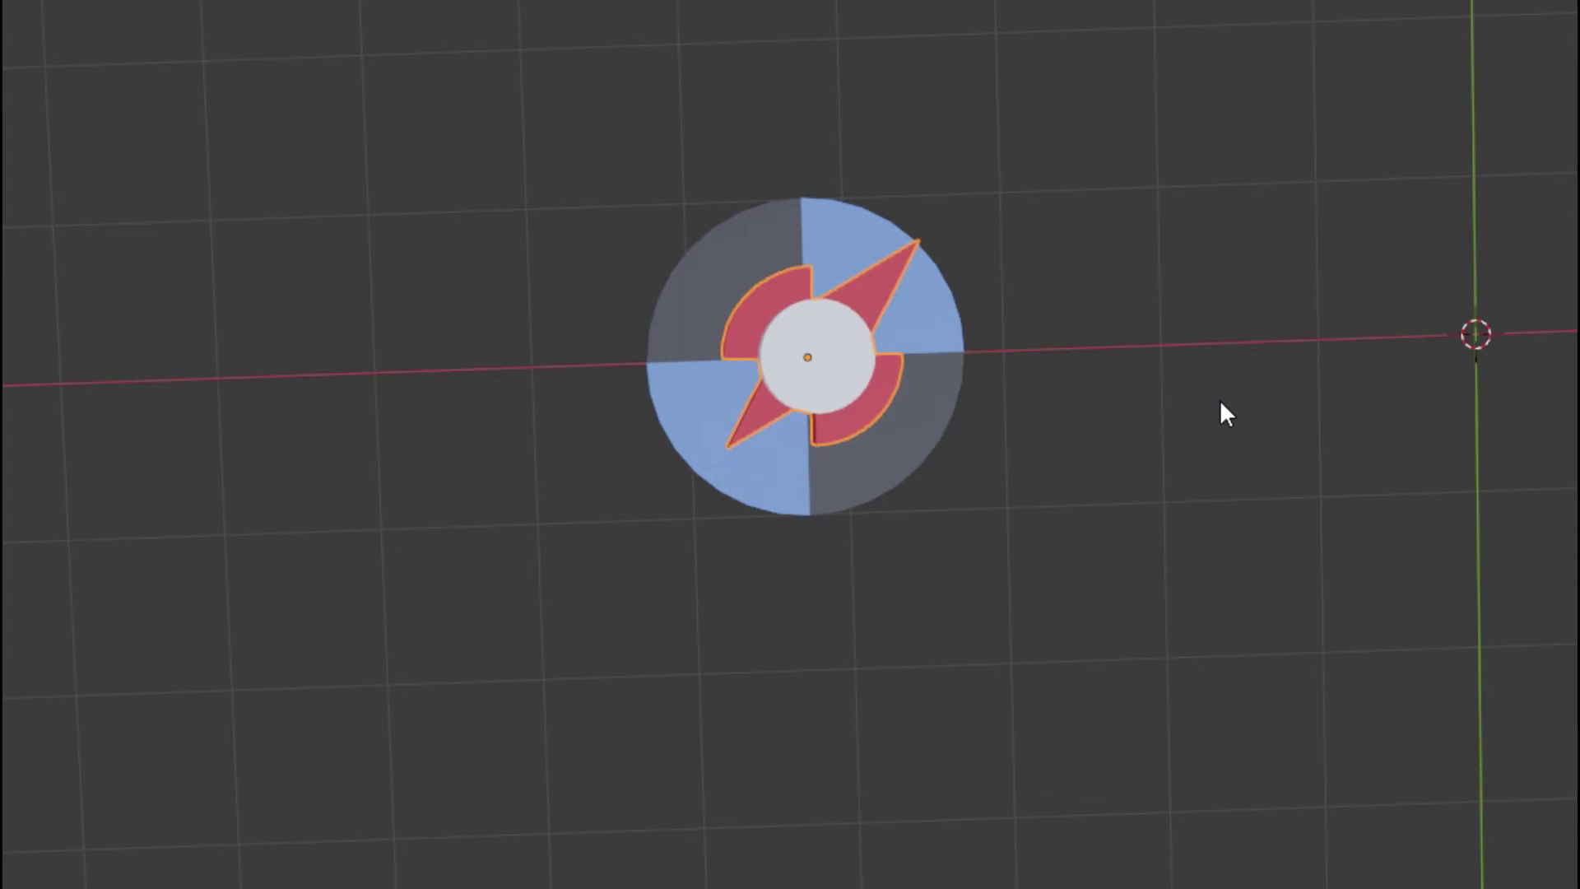
pyautogui.moveTo(1221, 402); pyautogui.dragTo(275, 520, button='middle')
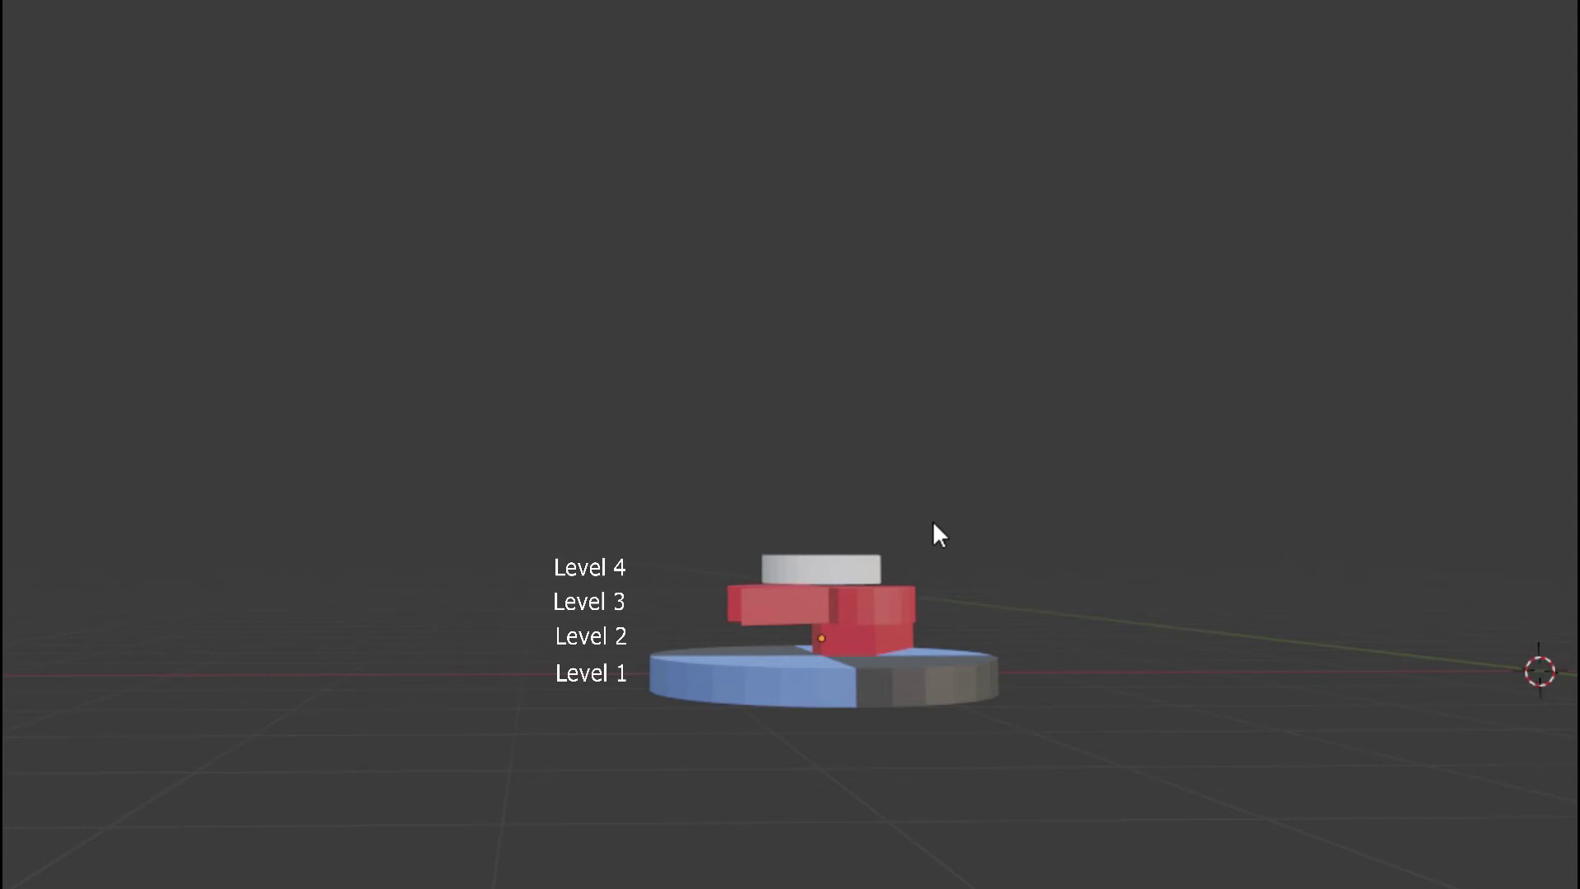
pyautogui.moveTo(931, 525); pyautogui.dragTo(938, 875, button='middle')
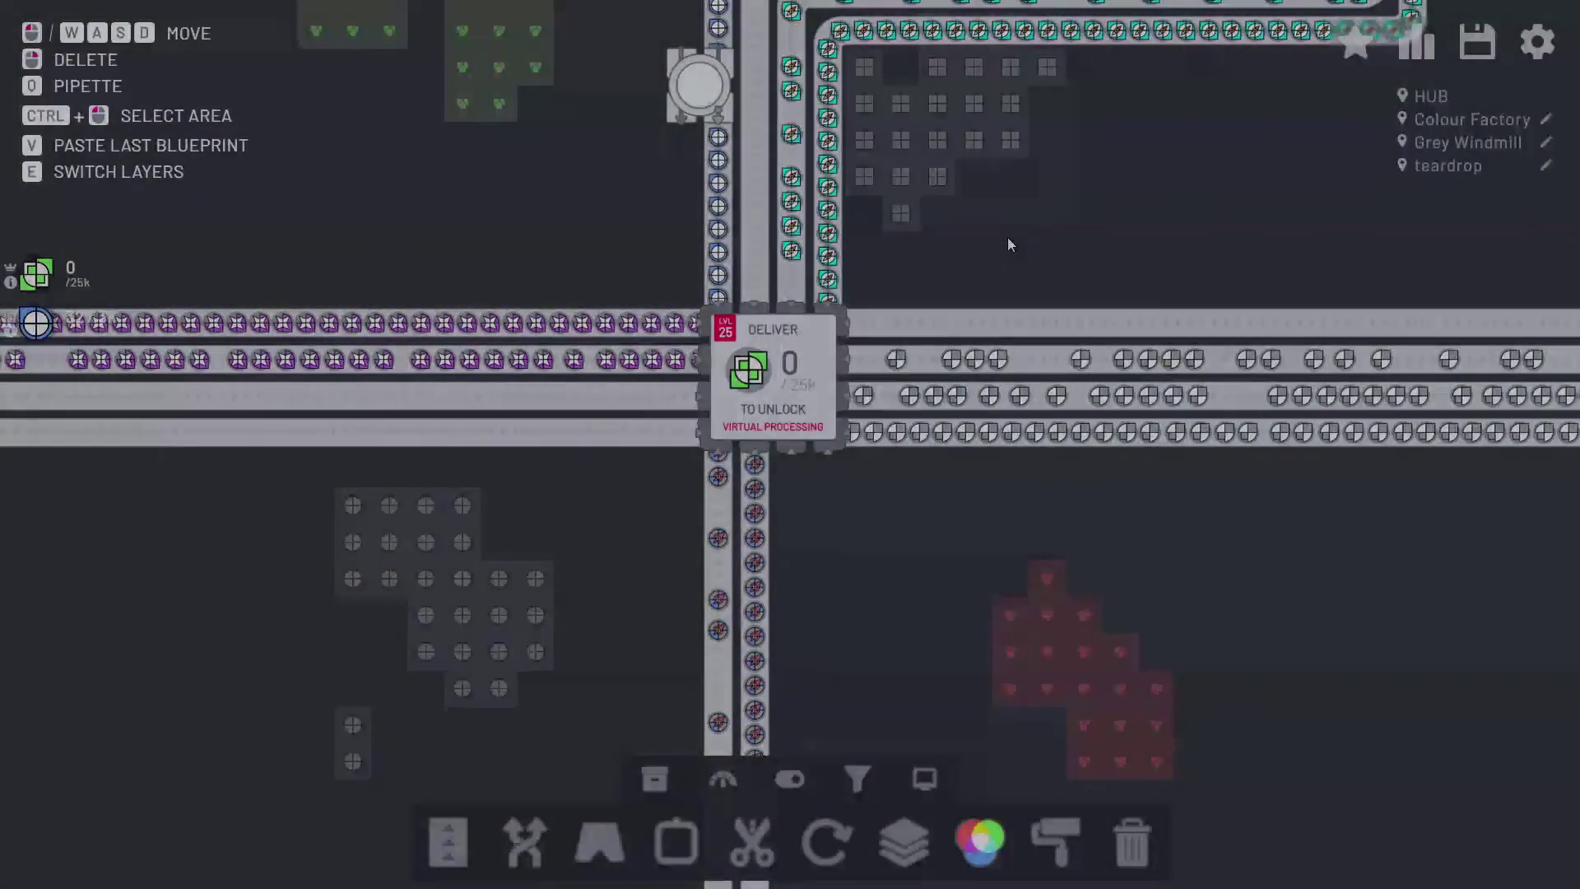
# - Switch to shapez and, in the red-shape build, replace the belt at the final cutter's lower output with a trash
pyautogui.press('a')
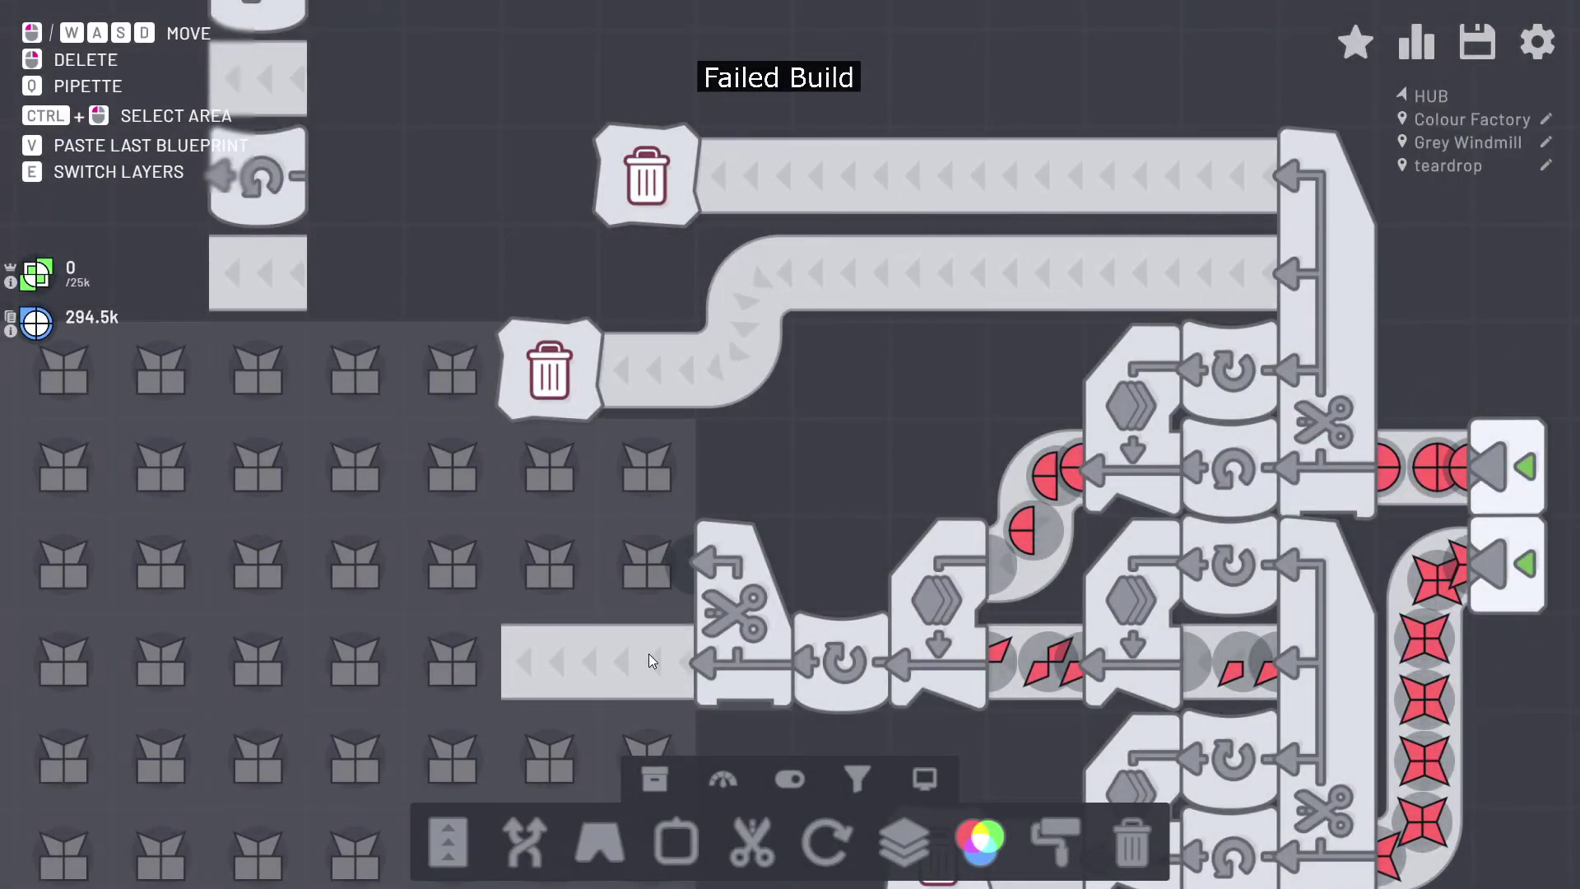
pyautogui.rightClick(659, 649)
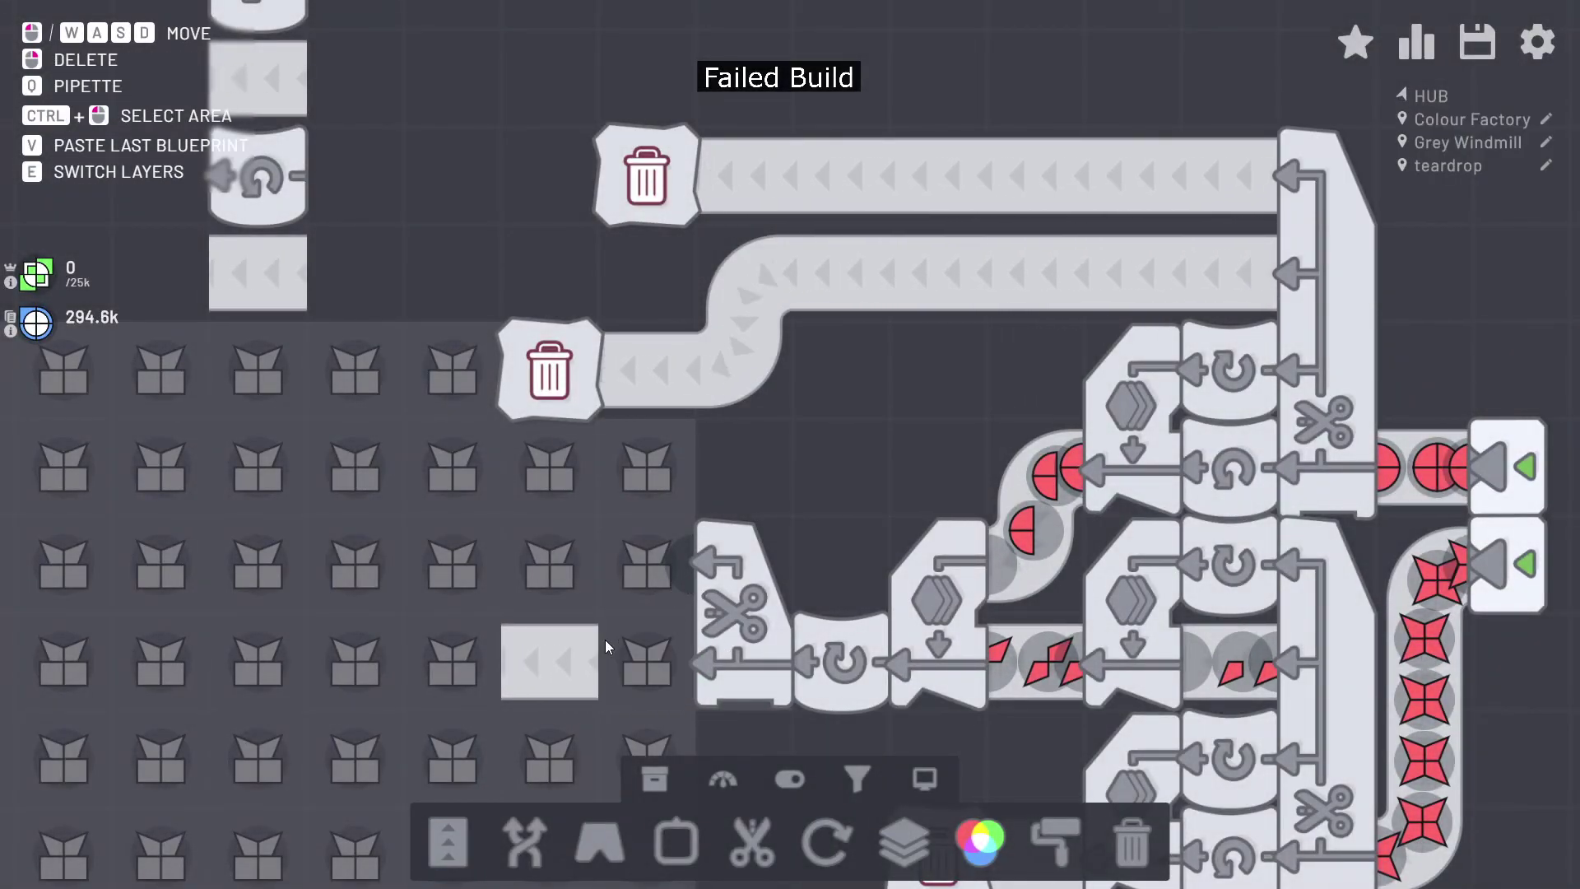
pyautogui.rightClick(585, 642)
pyautogui.press('1')
pyautogui.keyDown('shift'); pyautogui.click(648, 657); pyautogui.keyUp('shift')
pyautogui.click(1132, 839)
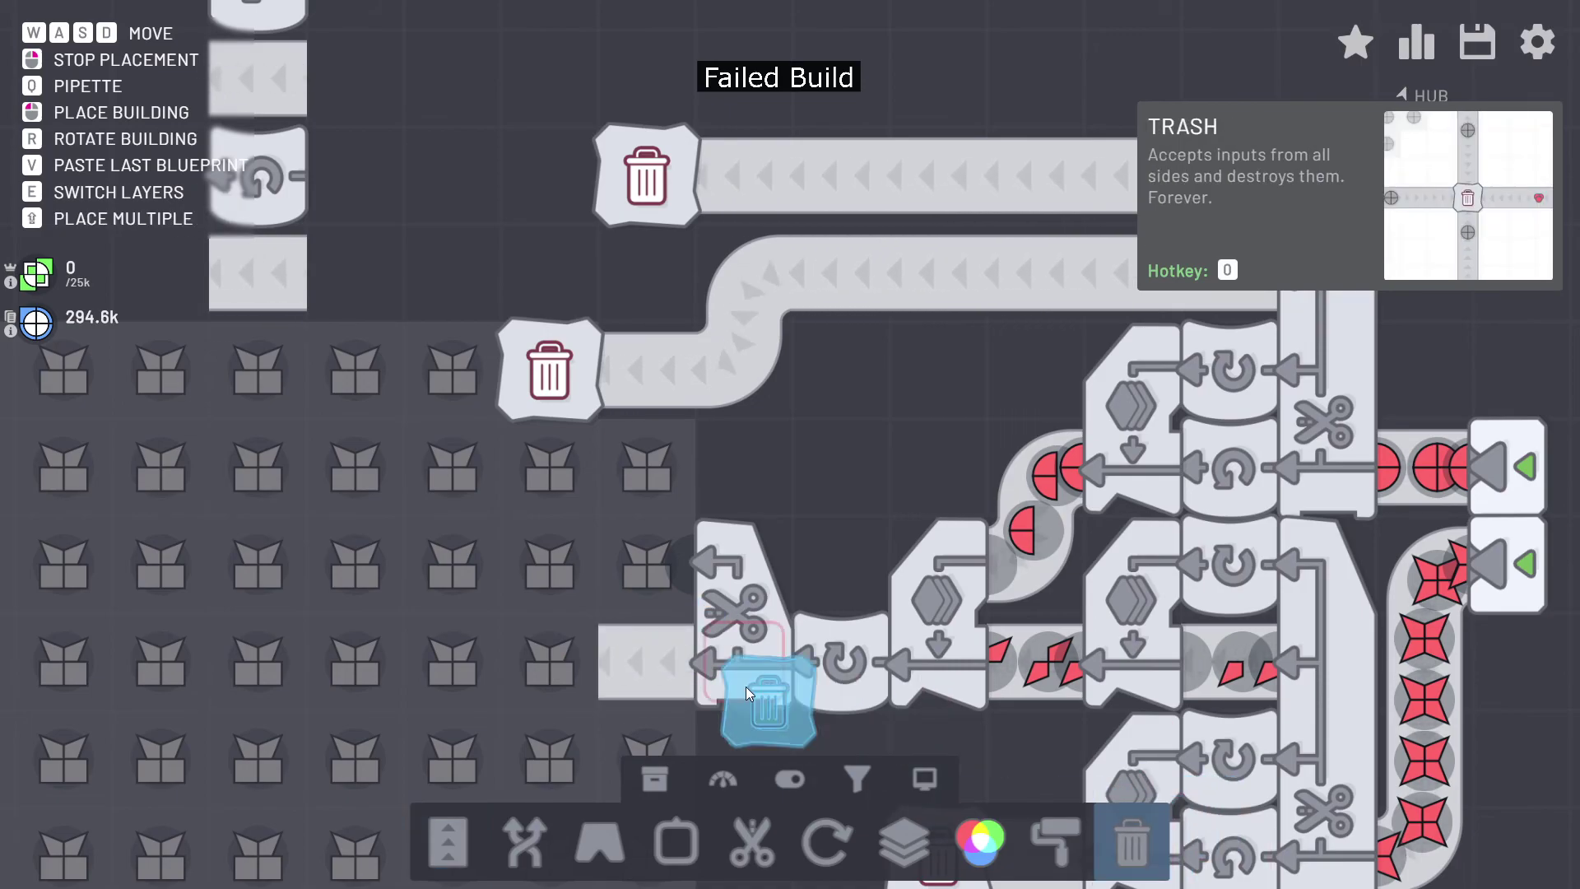
pyautogui.click(670, 655)
pyautogui.rightClick(669, 655)
# - Route the final cutter's upper output into the same trash with a single curved conveyor belt
pyautogui.press('1')
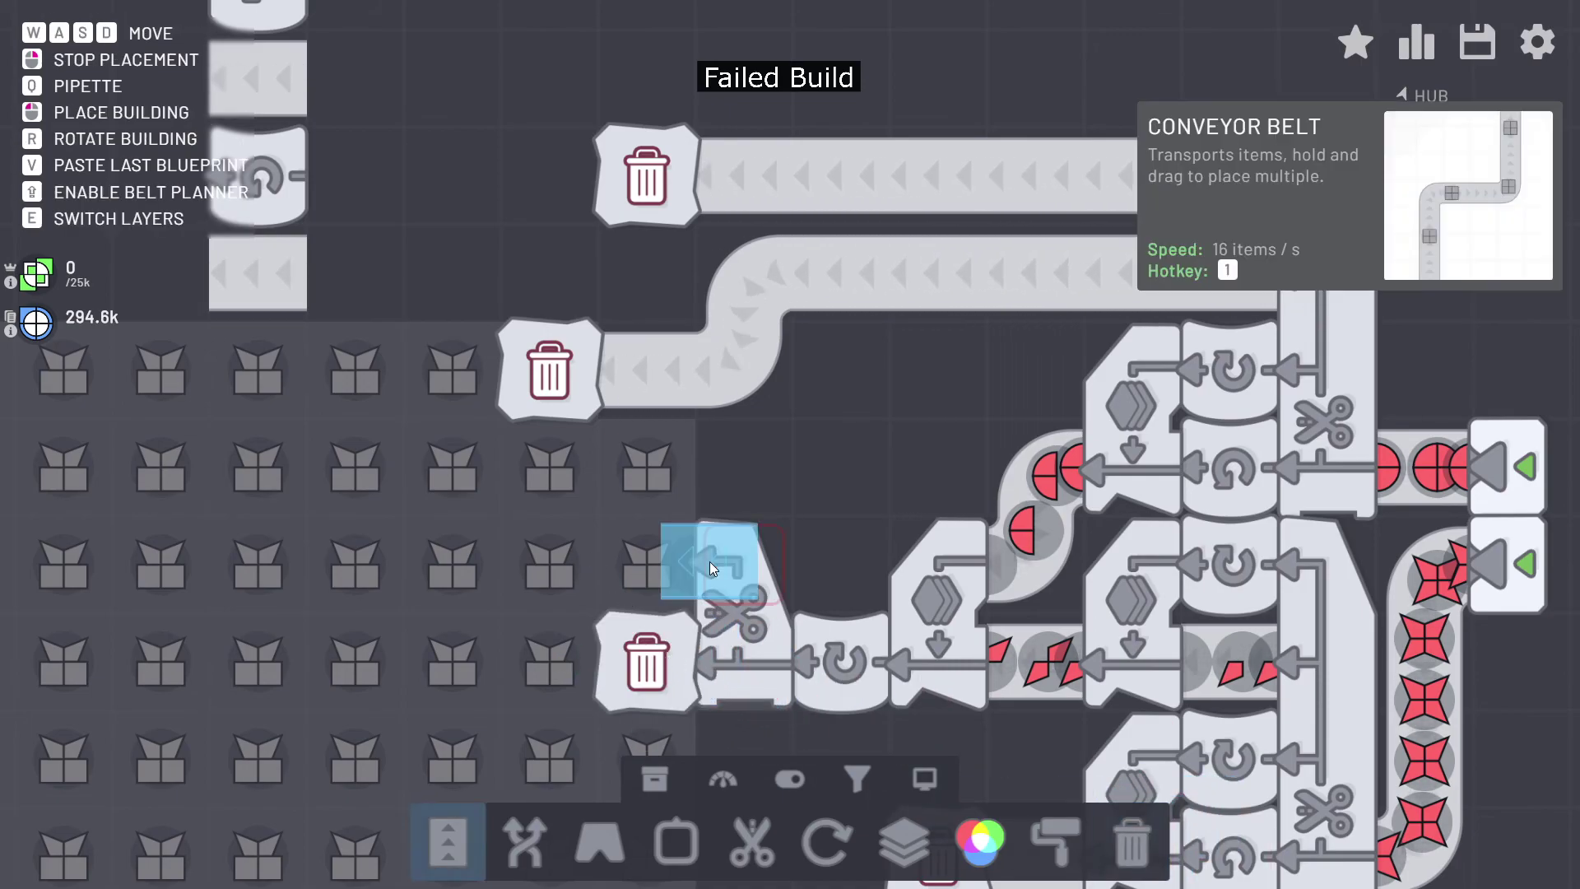
pyautogui.keyDown('shift'); pyautogui.click(619, 556); pyautogui.keyUp('shift')
pyautogui.rightClick(658, 580)
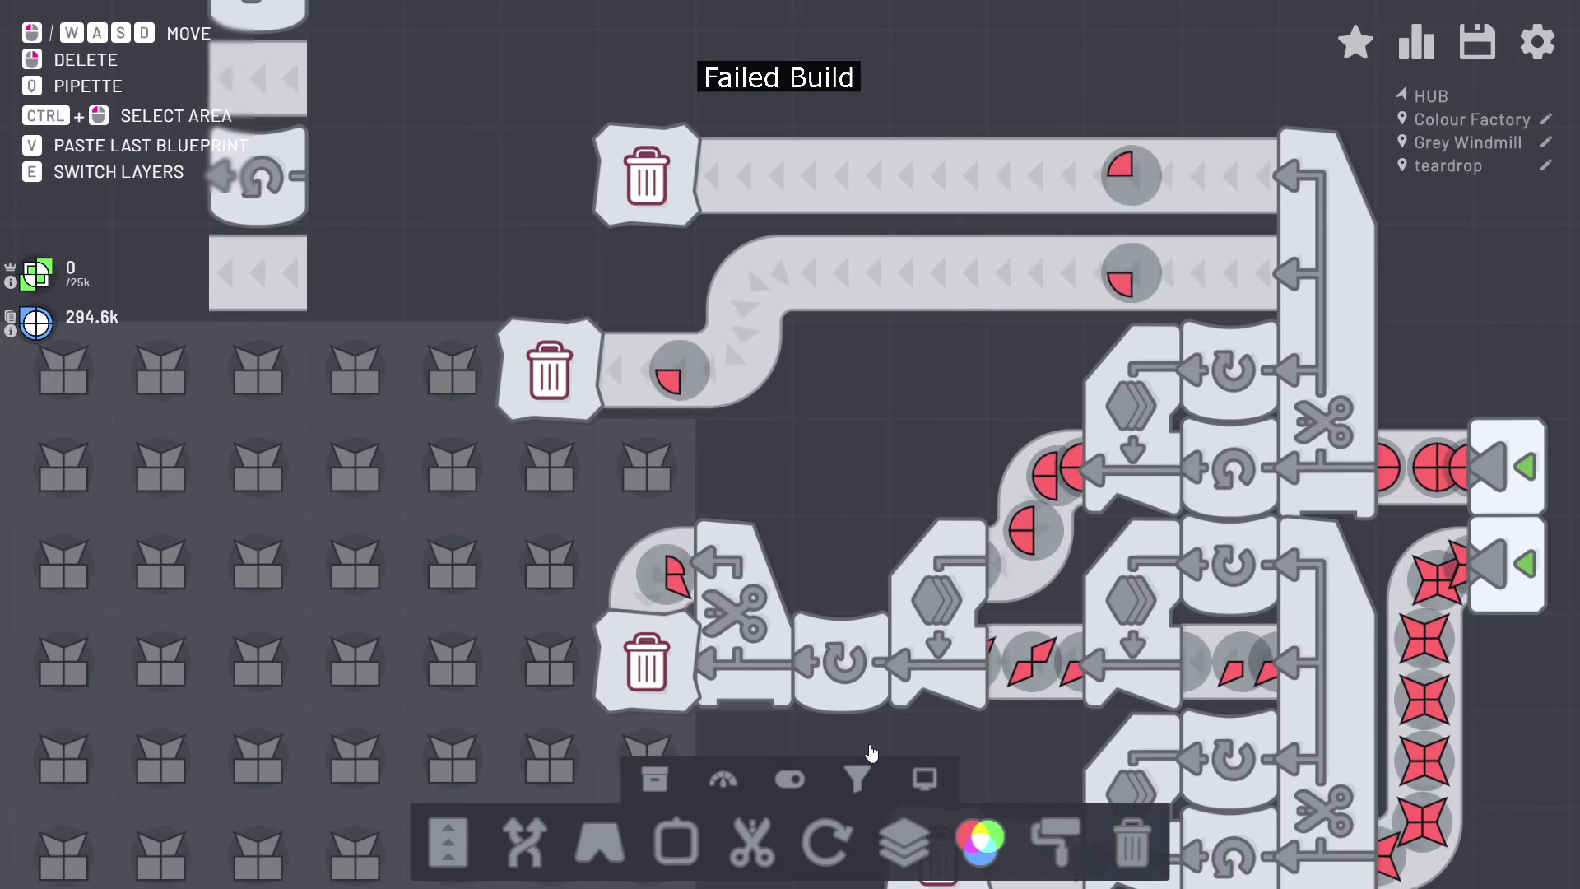
pyautogui.press('1')
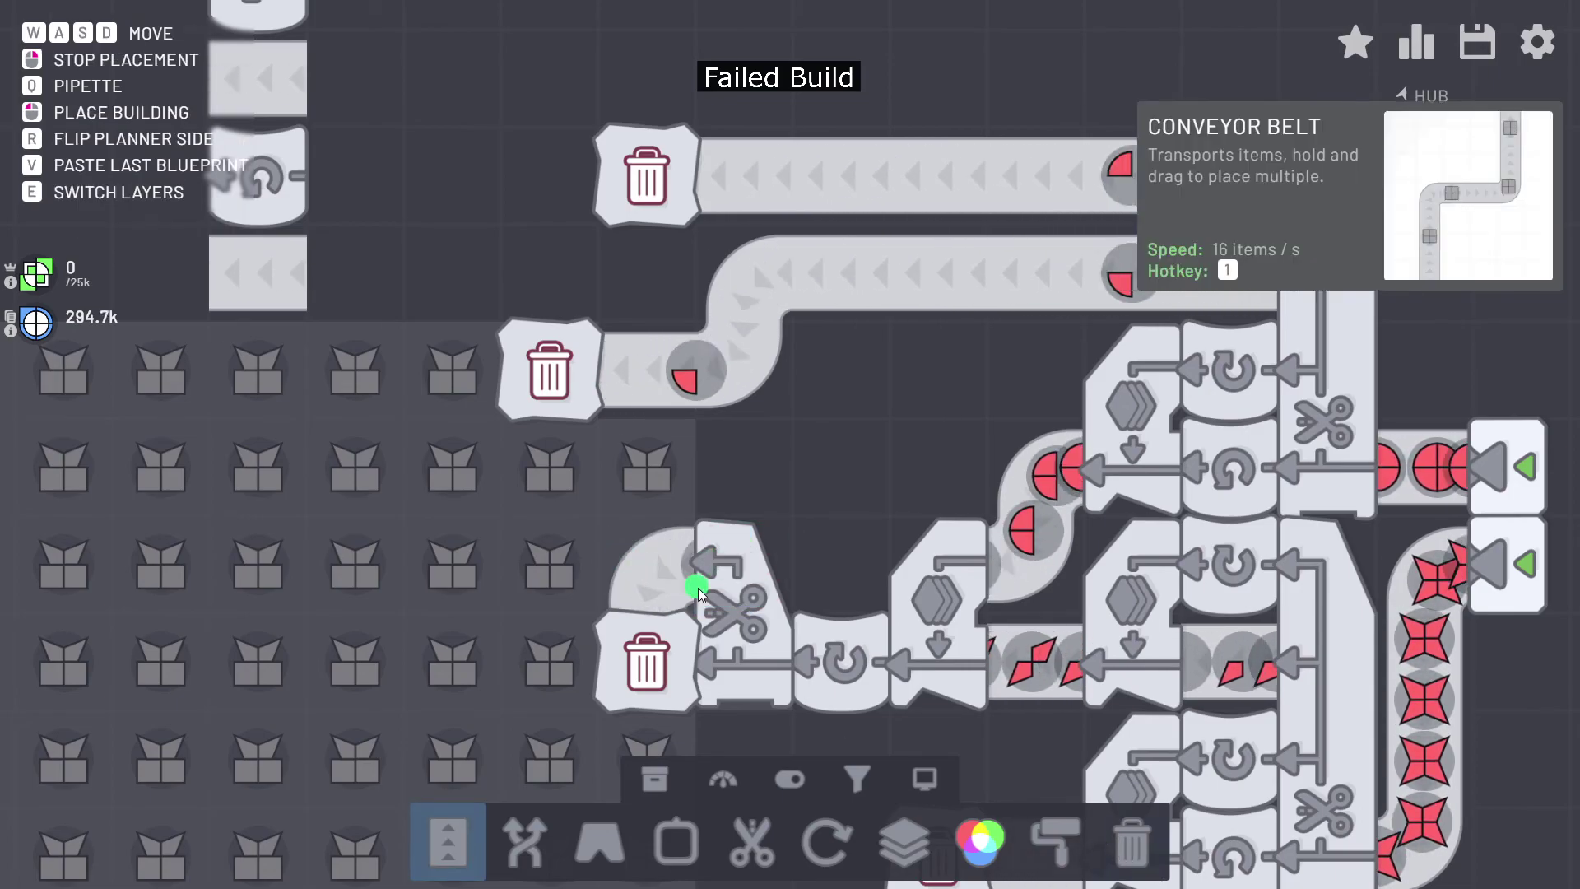
pyautogui.moveTo(691, 585); pyautogui.dragTo(589, 582)
pyautogui.rightClick(590, 582)
pyautogui.moveTo(721, 484); pyautogui.dragTo(791, 506)
pyautogui.moveTo(992, 357); pyautogui.dragTo(942, 393)
pyautogui.press('s')
pyautogui.press('d')
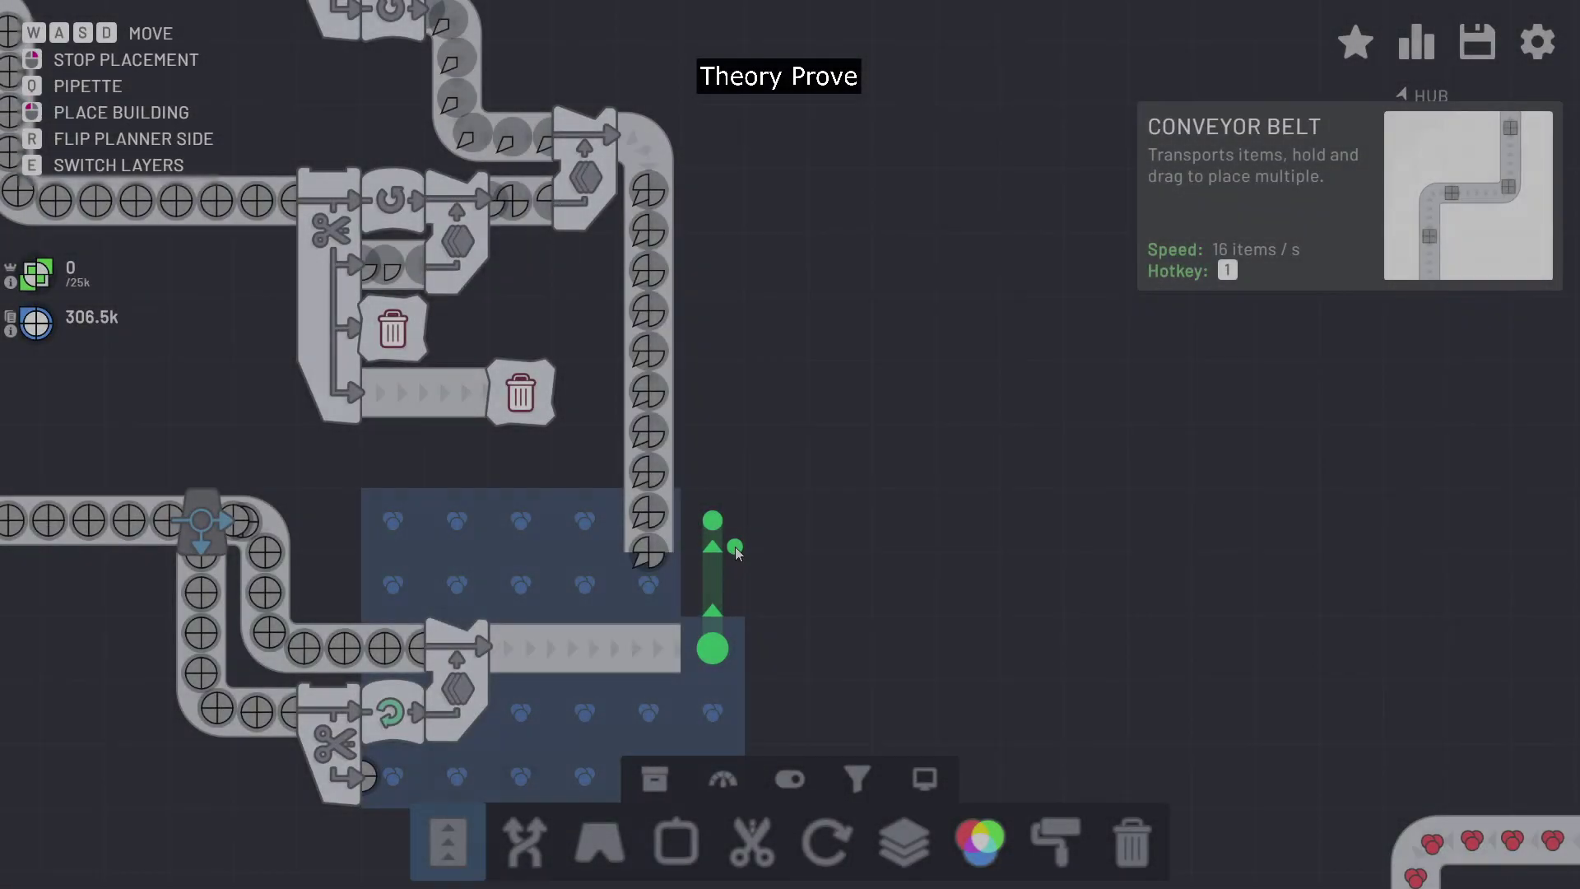
pyautogui.rightClick(705, 619)
# - Carry the vertical shape belt under the horizontal belt with a downward pair of Tier II tunnels
pyautogui.press('3')
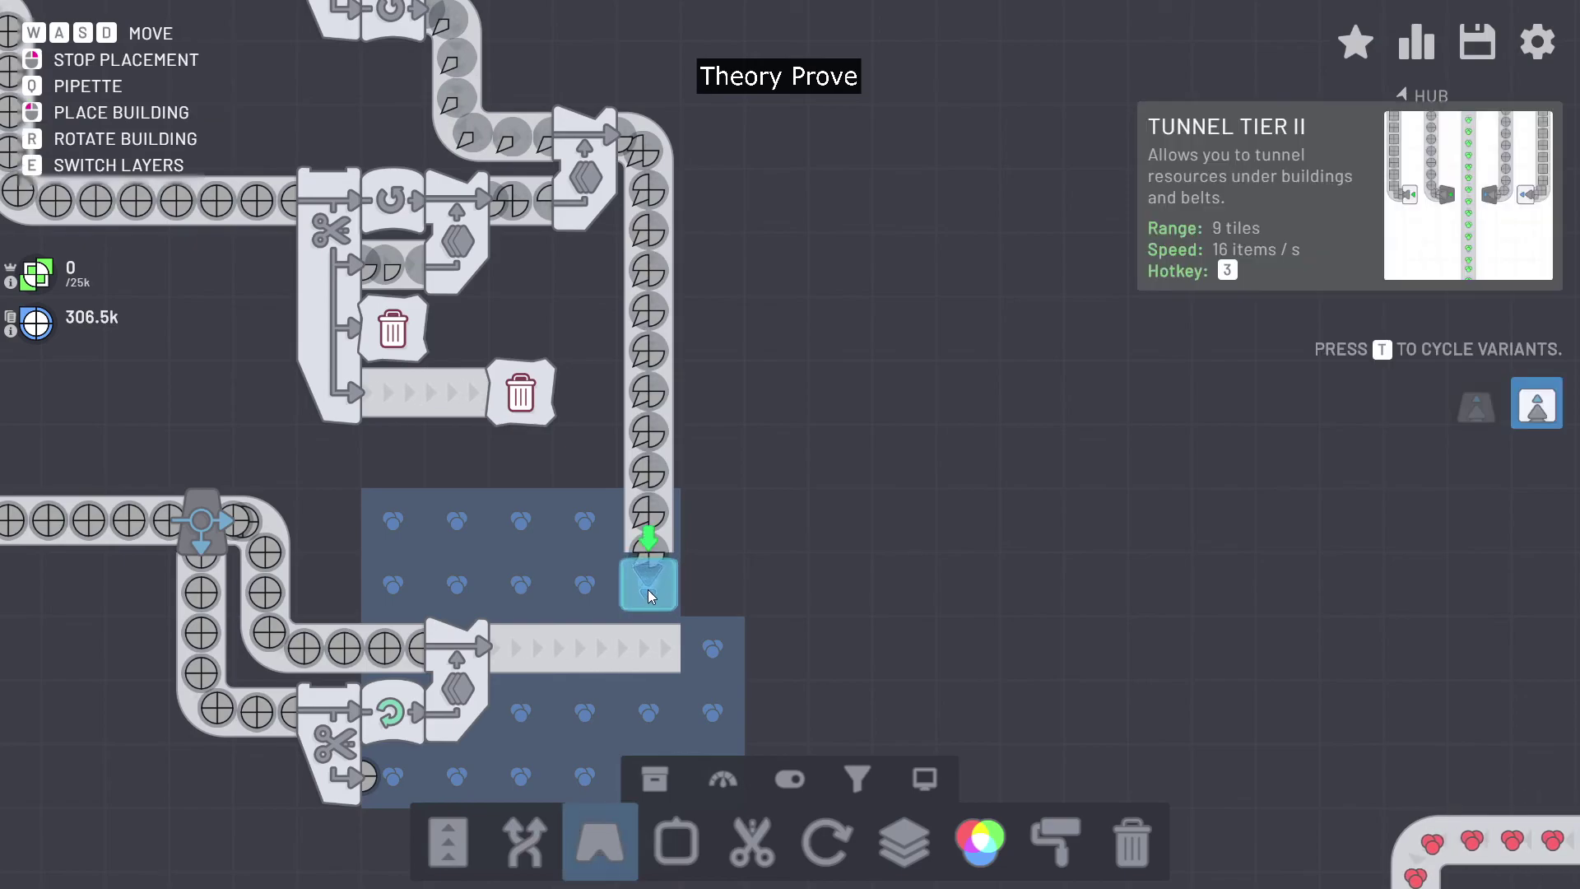
pyautogui.press('r')
pyautogui.press('r')
pyautogui.press('r')
pyautogui.click(648, 589)
pyautogui.press('s')
pyautogui.click(640, 576)
# - Extend the horizontal belt two tiles east and turn the tunnel exit's belt east to end level with it
pyautogui.press('1')
pyautogui.moveTo(653, 502); pyautogui.dragTo(782, 505)
pyautogui.moveTo(645, 628); pyautogui.dragTo(790, 632)
pyautogui.rightClick(789, 632)
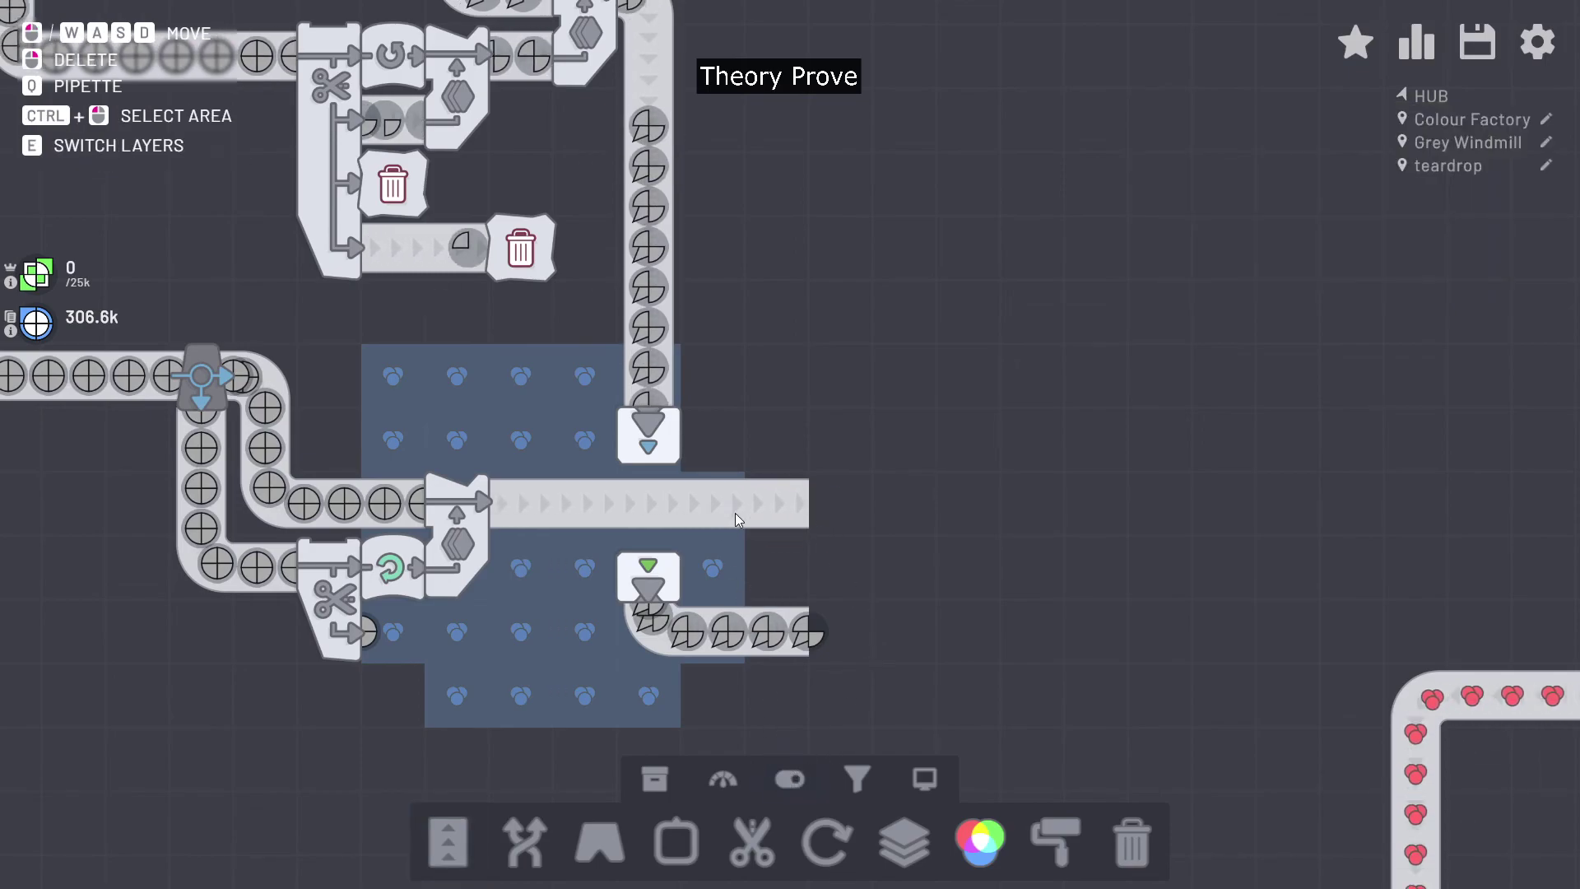
# - Place a trash on the unused lower output of the two-way cutter west of the tunnels
pyautogui.press('a')
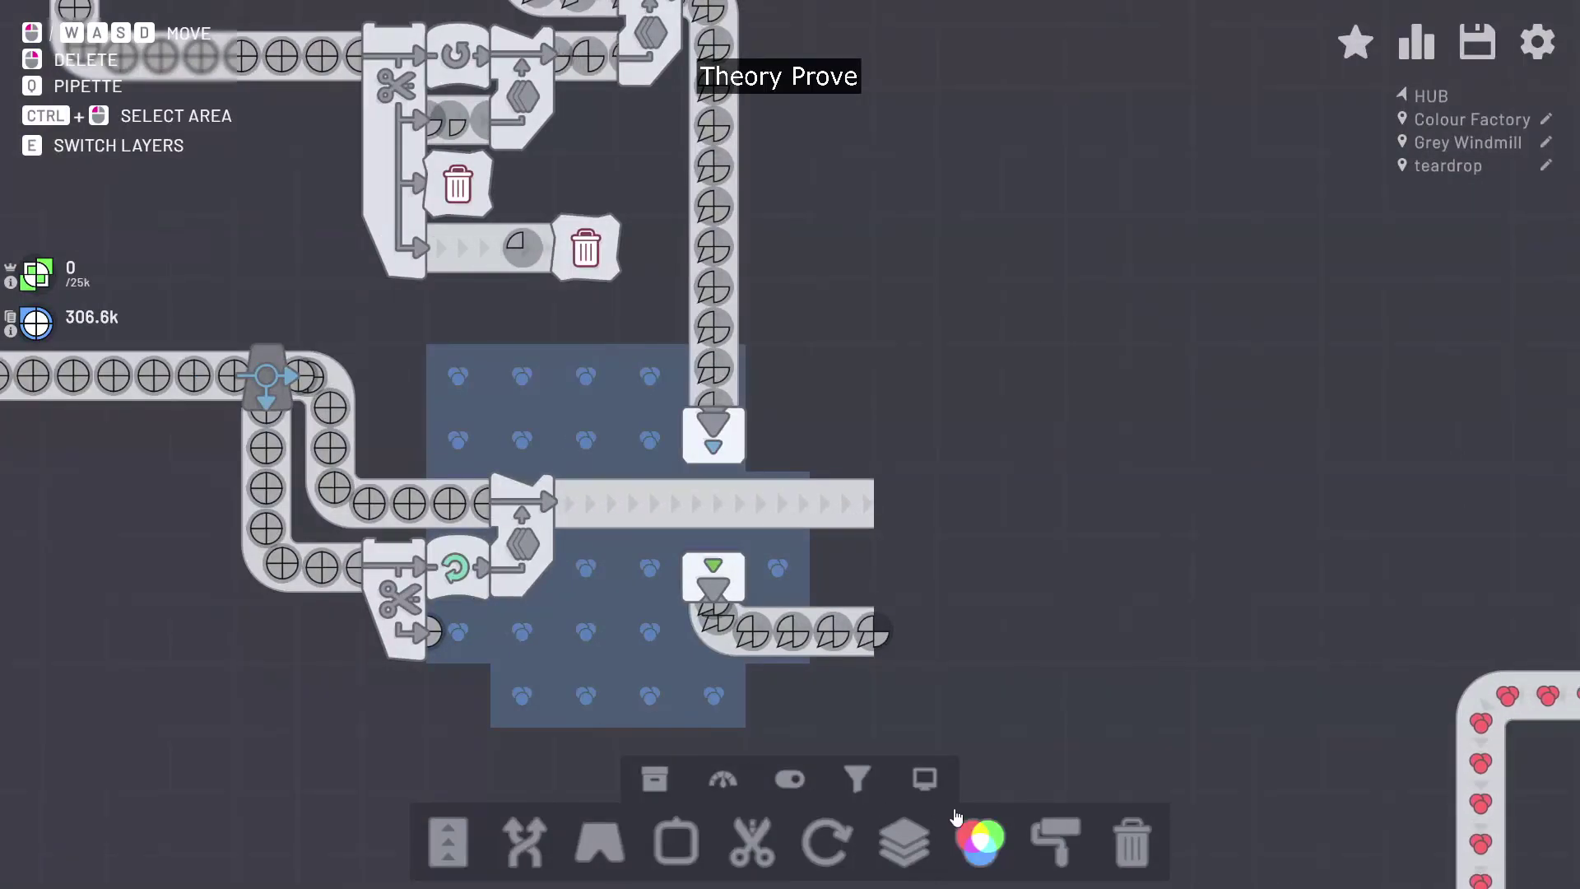
pyautogui.click(1139, 834)
pyautogui.click(469, 627)
pyautogui.rightClick(576, 621)
pyautogui.press('d')
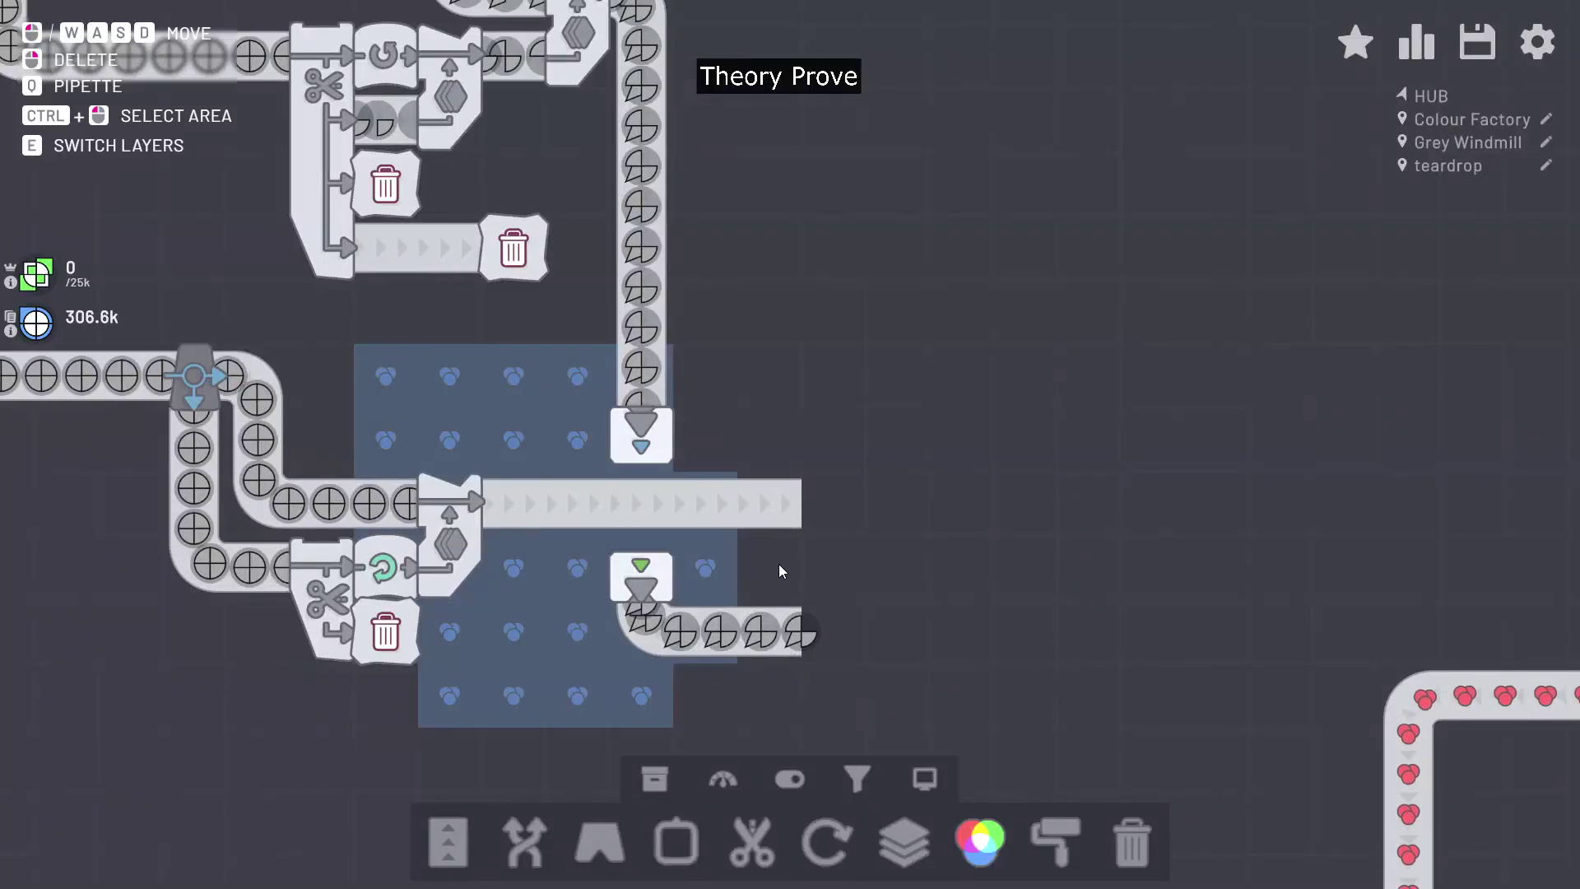
# - Place a stacker at the horizontal belt's end, route the tunnel belt into its second input and add an output belt
pyautogui.click(899, 845)
pyautogui.click(777, 518)
pyautogui.press('1')
pyautogui.moveTo(705, 632); pyautogui.dragTo(729, 566)
pyautogui.rightClick(769, 638)
pyautogui.rightClick(769, 638)
pyautogui.press('1')
pyautogui.click(822, 503)
pyautogui.rightClick(885, 543)
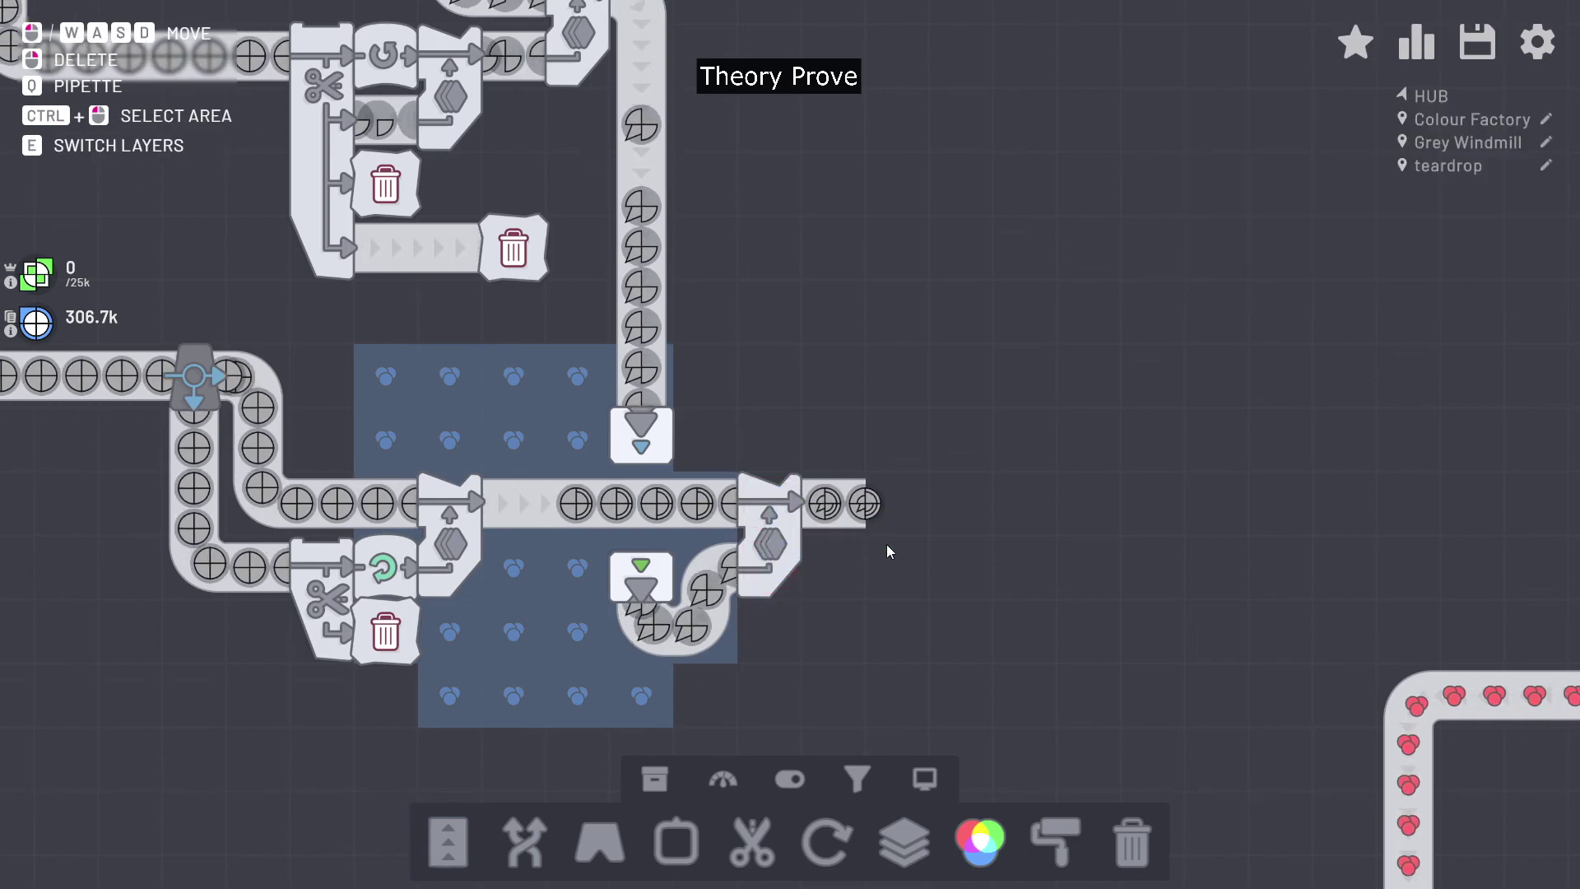
# - Place a two-way cutter directly after the new stacker and extend a belt from its upper output
pyautogui.scroll(2, 897, 545)
pyautogui.press('w')
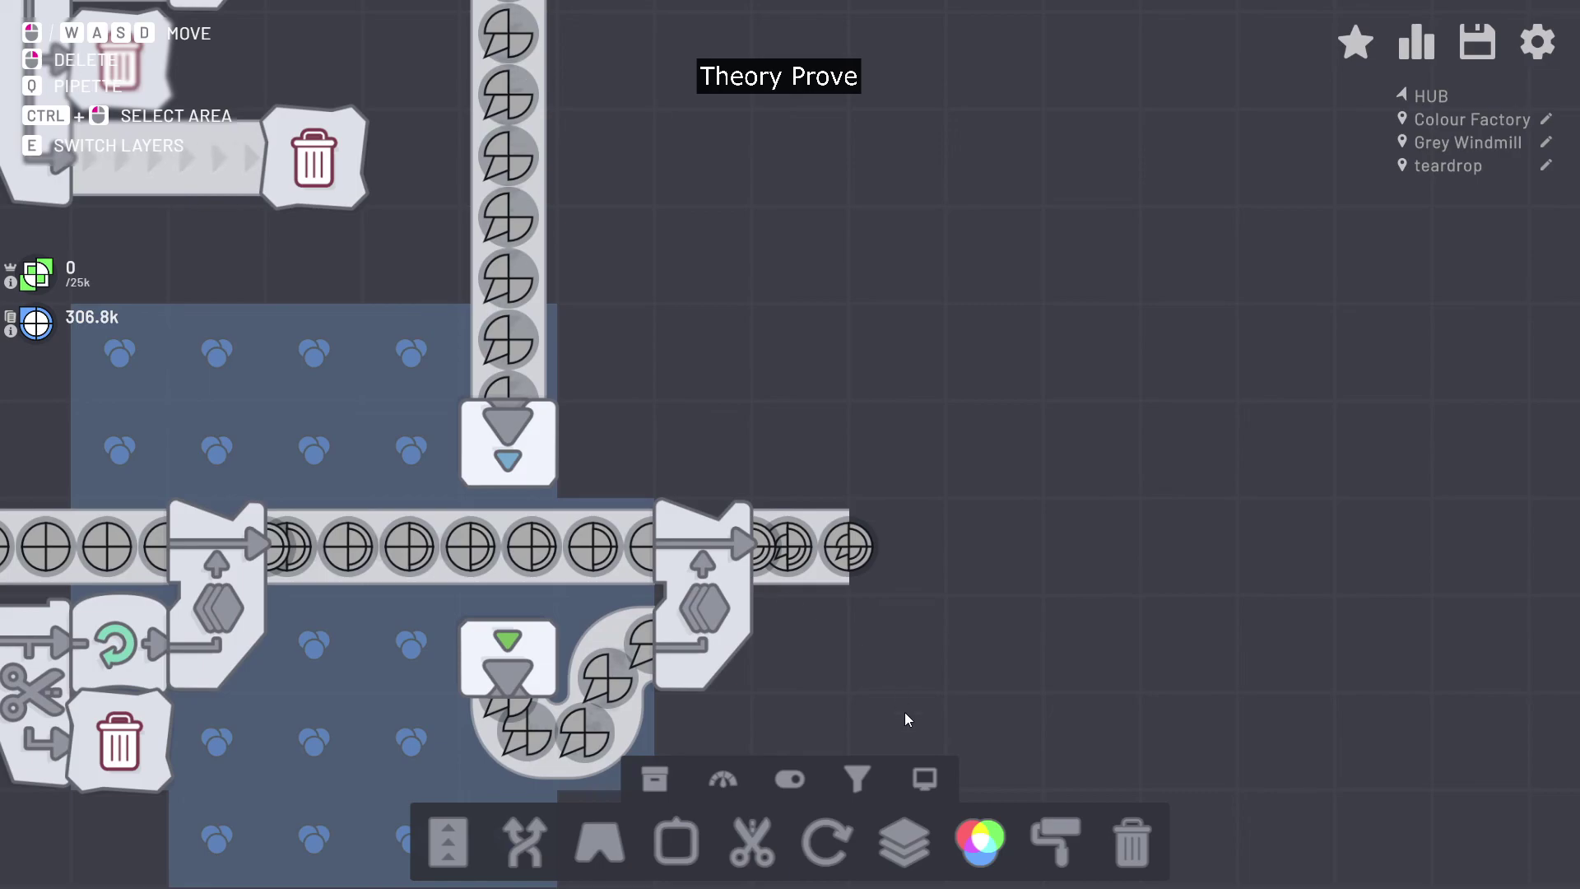
pyautogui.click(841, 825)
pyautogui.press('5')
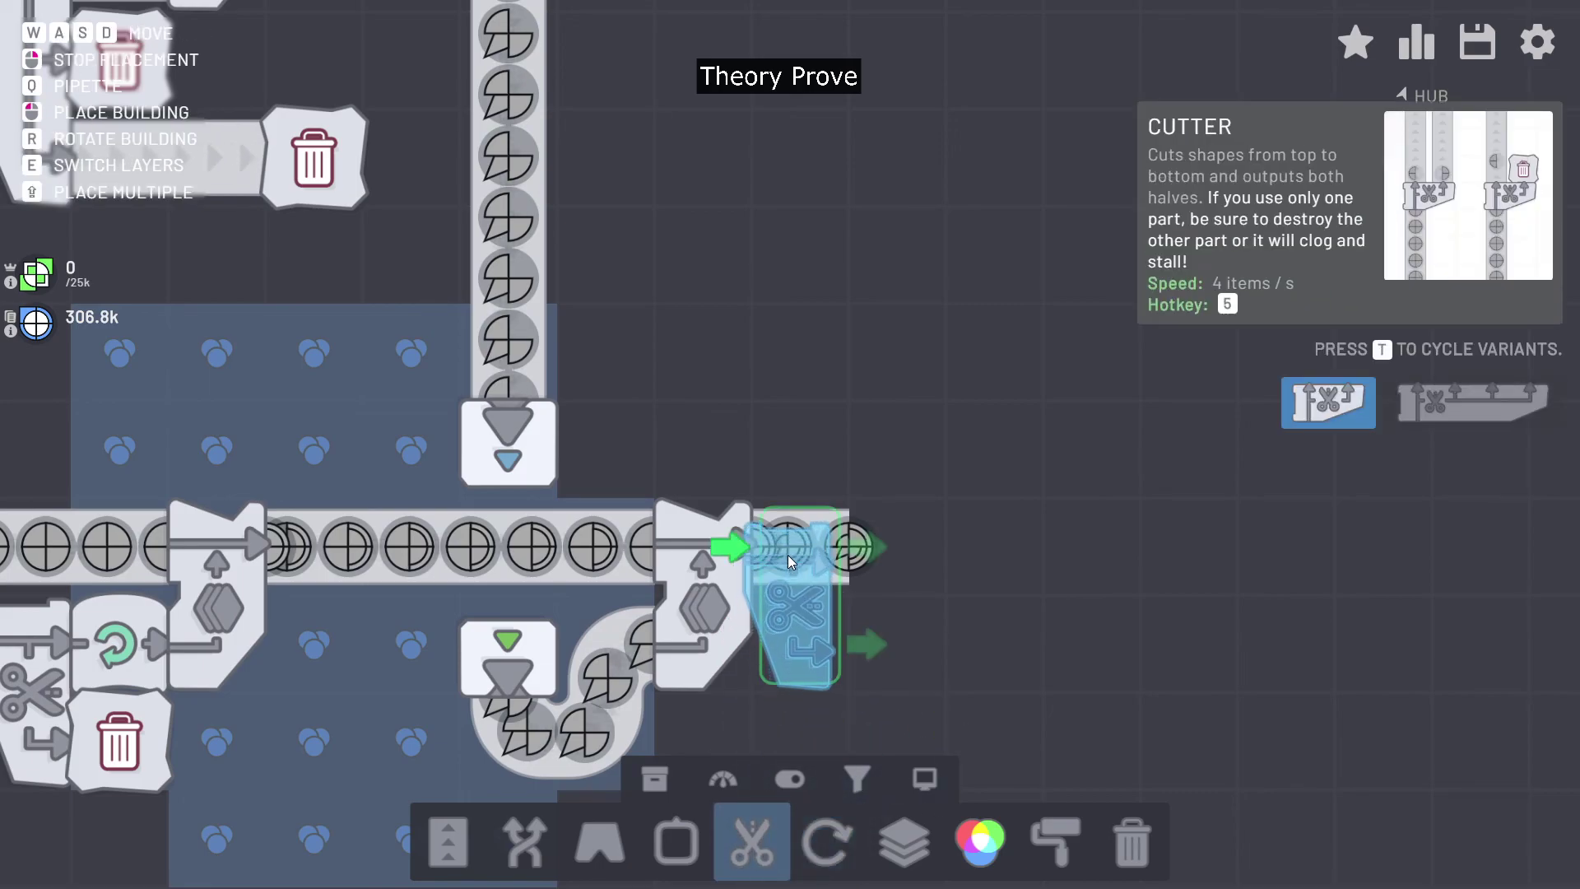
pyautogui.click(788, 556)
pyautogui.rightClick(884, 571)
pyautogui.press('1')
pyautogui.moveTo(882, 564); pyautogui.dragTo(976, 565)
pyautogui.rightClick(869, 663)
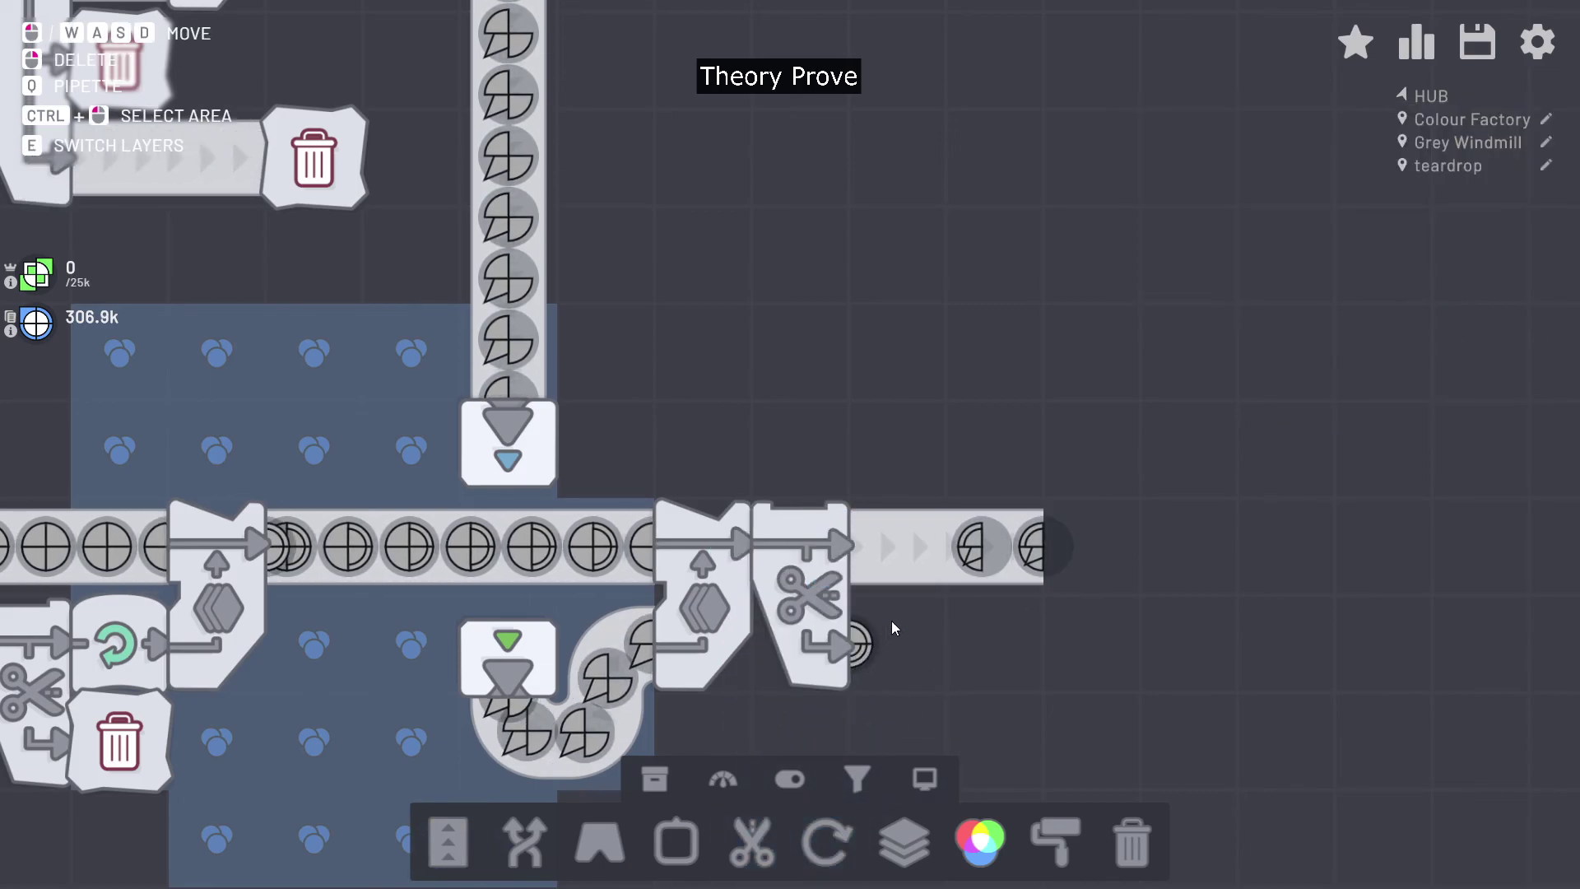
pyautogui.press('1')
pyautogui.moveTo(881, 635); pyautogui.dragTo(996, 650)
pyautogui.rightClick(1003, 656)
pyautogui.moveTo(1011, 658); pyautogui.dragTo(910, 654, button='right')
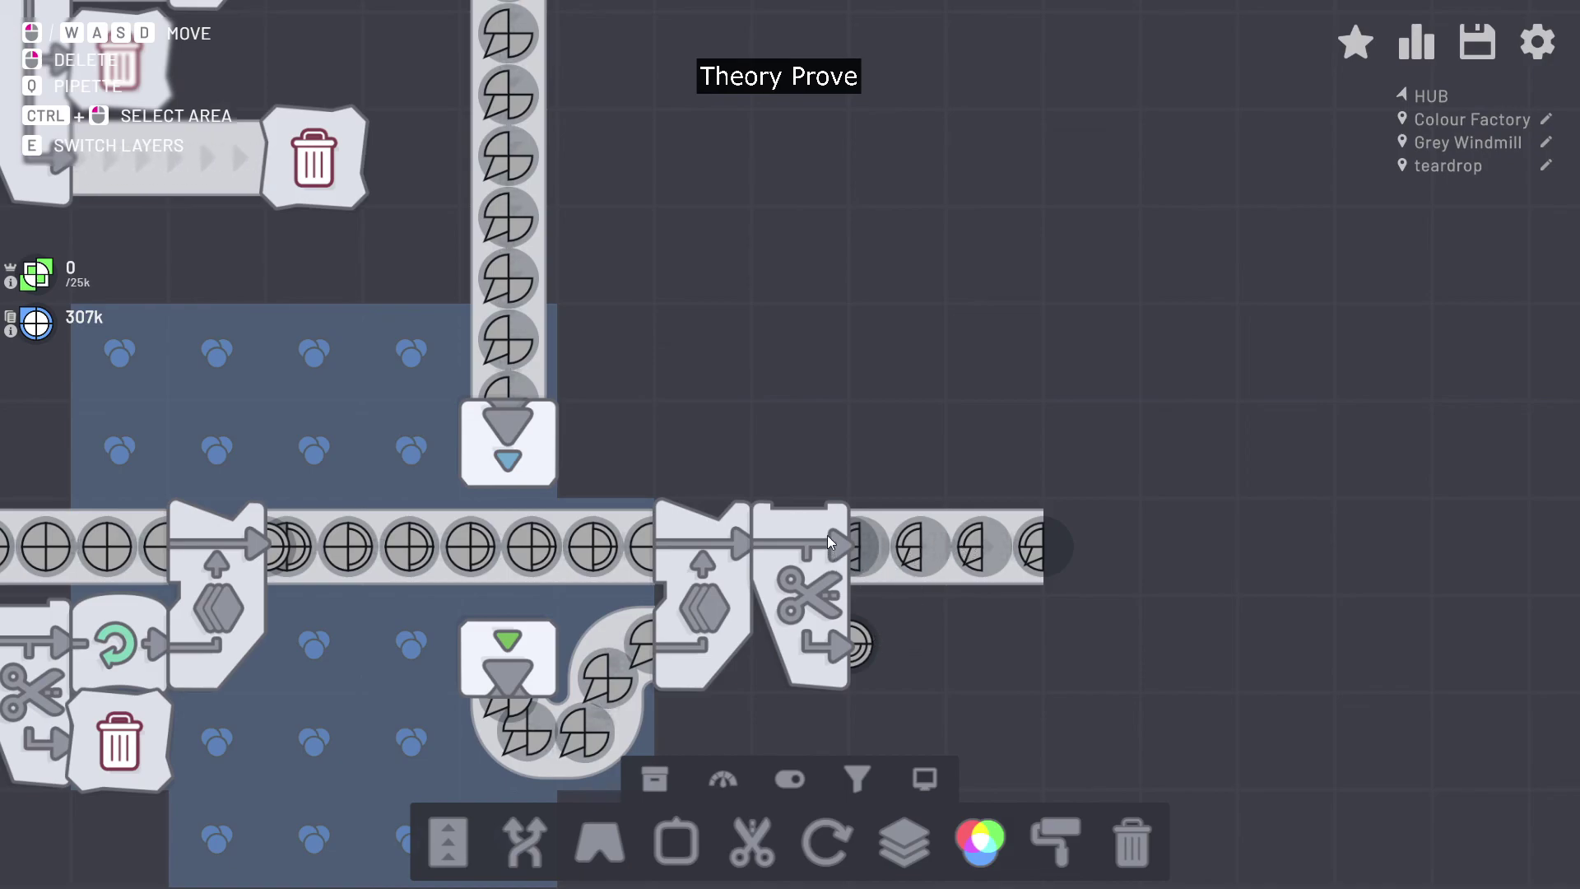
# - Move the cutter one tile away from the stacker, bridge the gap with a belt and delete the cutter's output belt
pyautogui.press('q')
pyautogui.click(921, 576)
pyautogui.rightClick(829, 644)
pyautogui.rightClick(826, 617)
pyautogui.press('1')
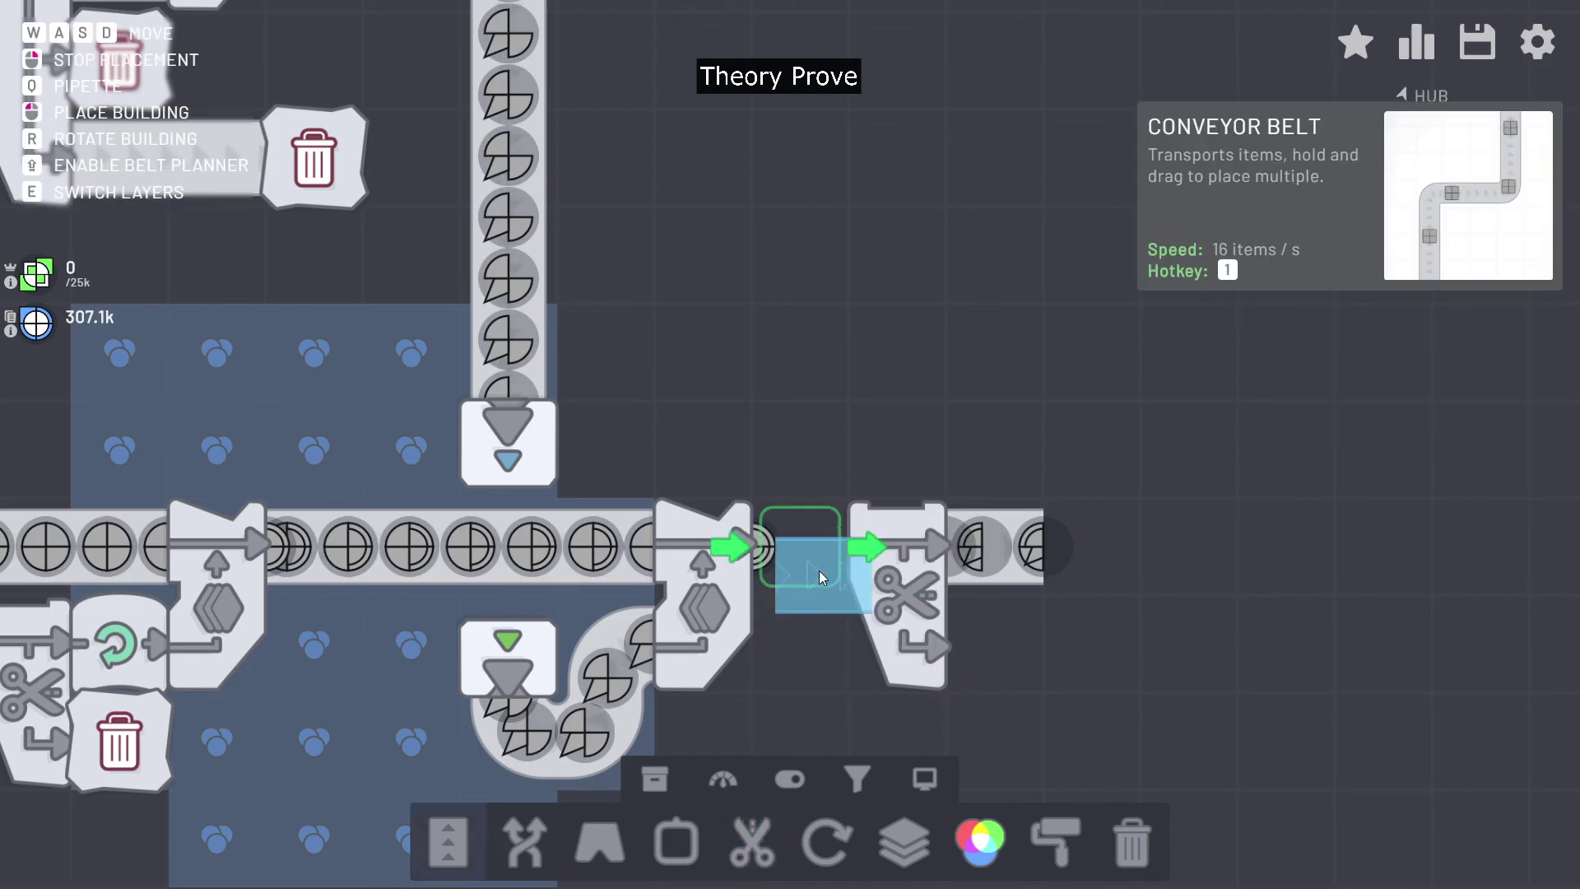
pyautogui.rightClick(994, 549)
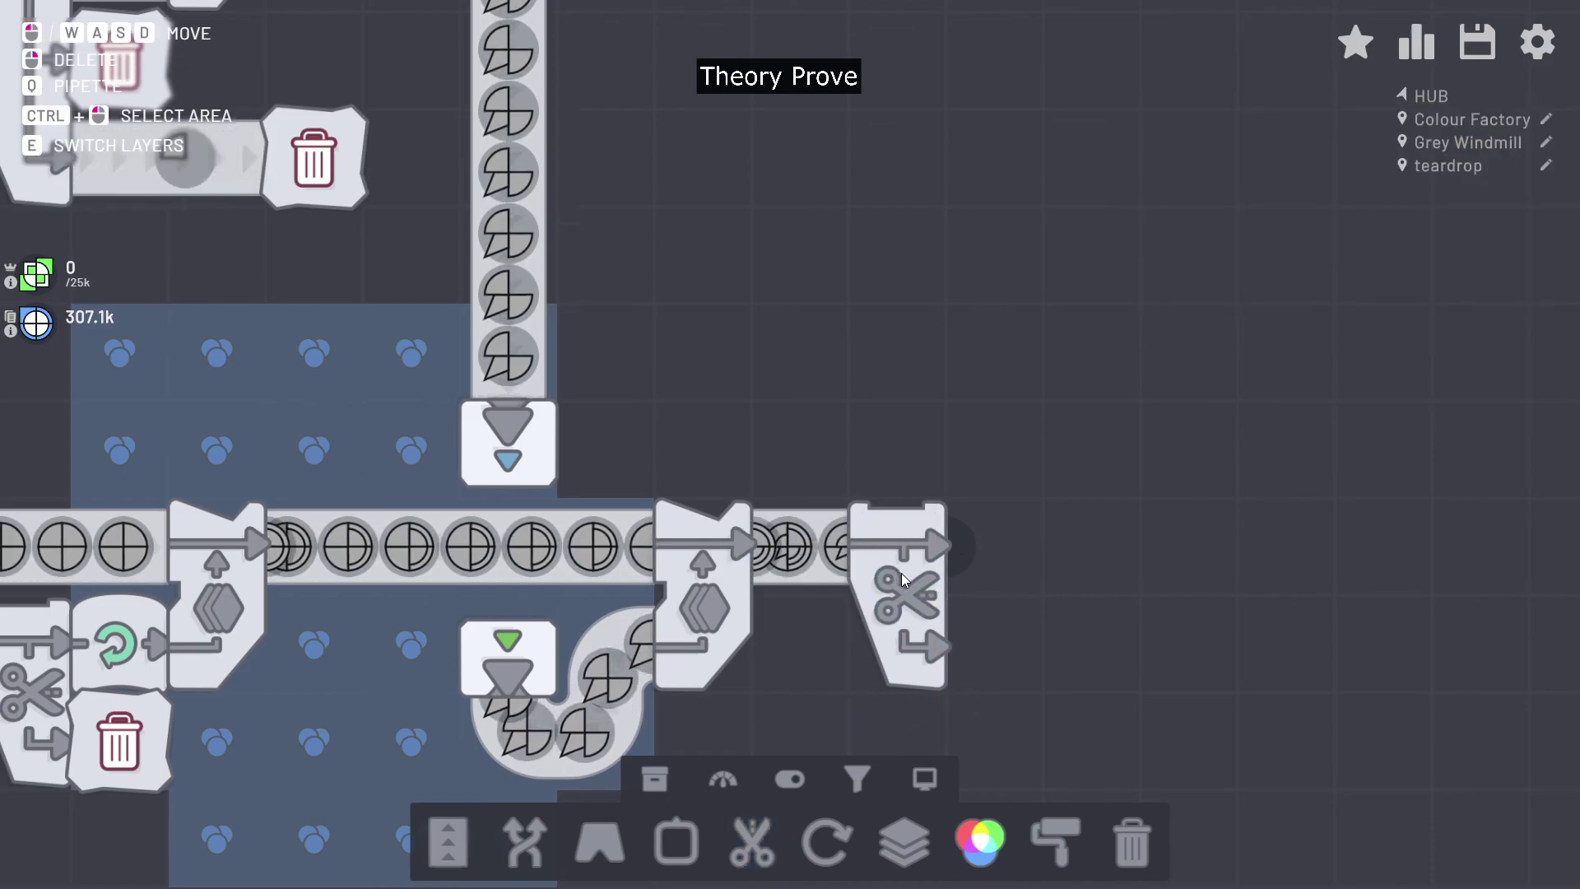